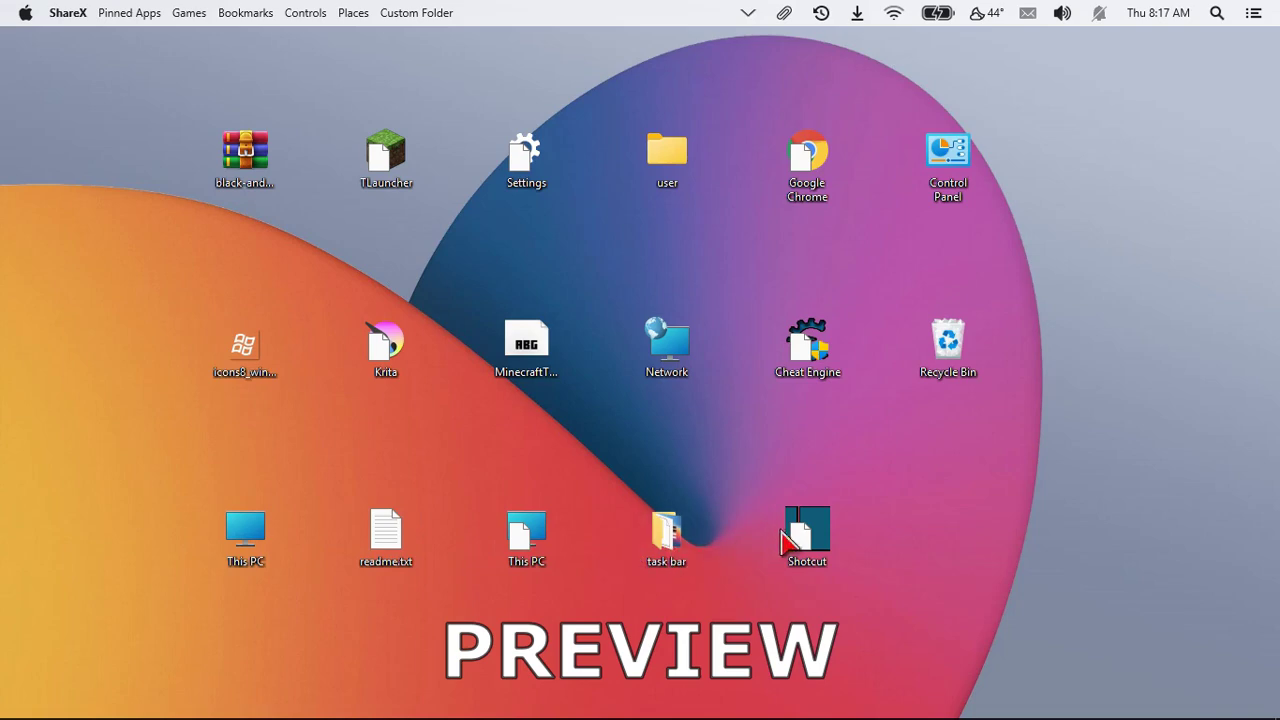
Look through the menu bar's Apple, Pinned Apps, Games, Bookmarks, Controls, Places and Custom Folder menus.
{"action": "left_click", "coordinate": [25, 14]}
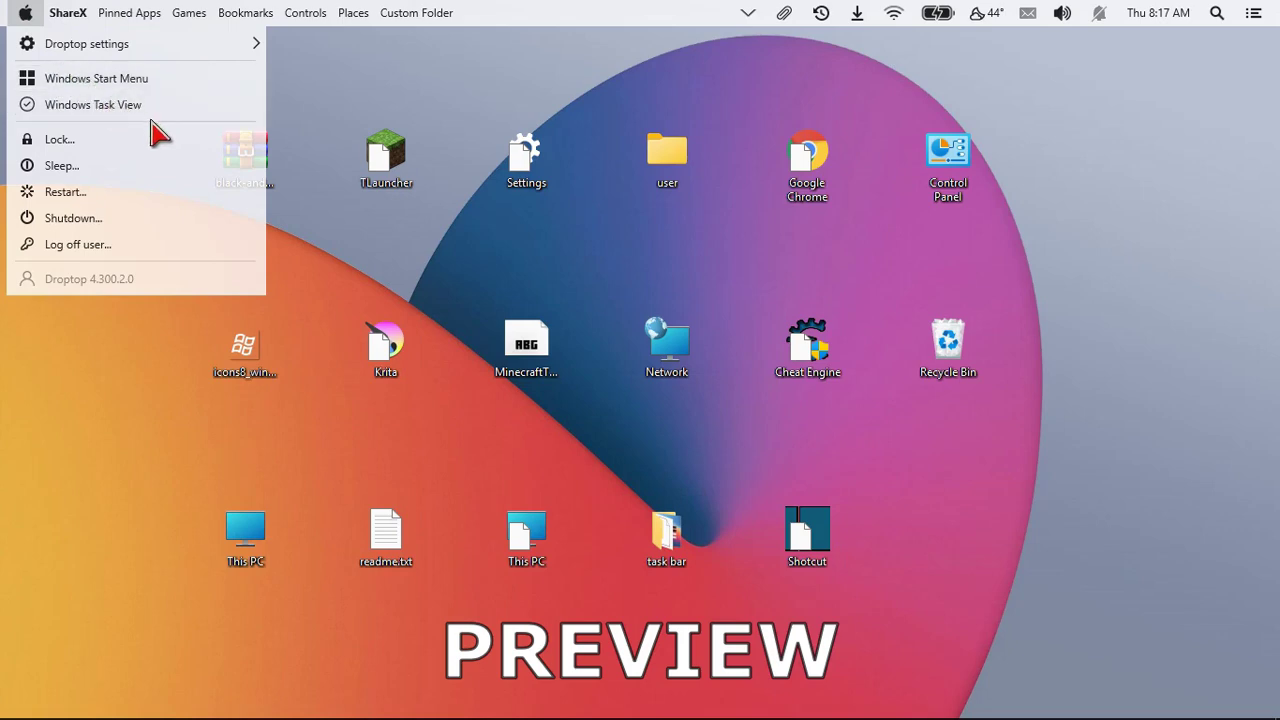
{"action": "left_click", "coordinate": [140, 403]}
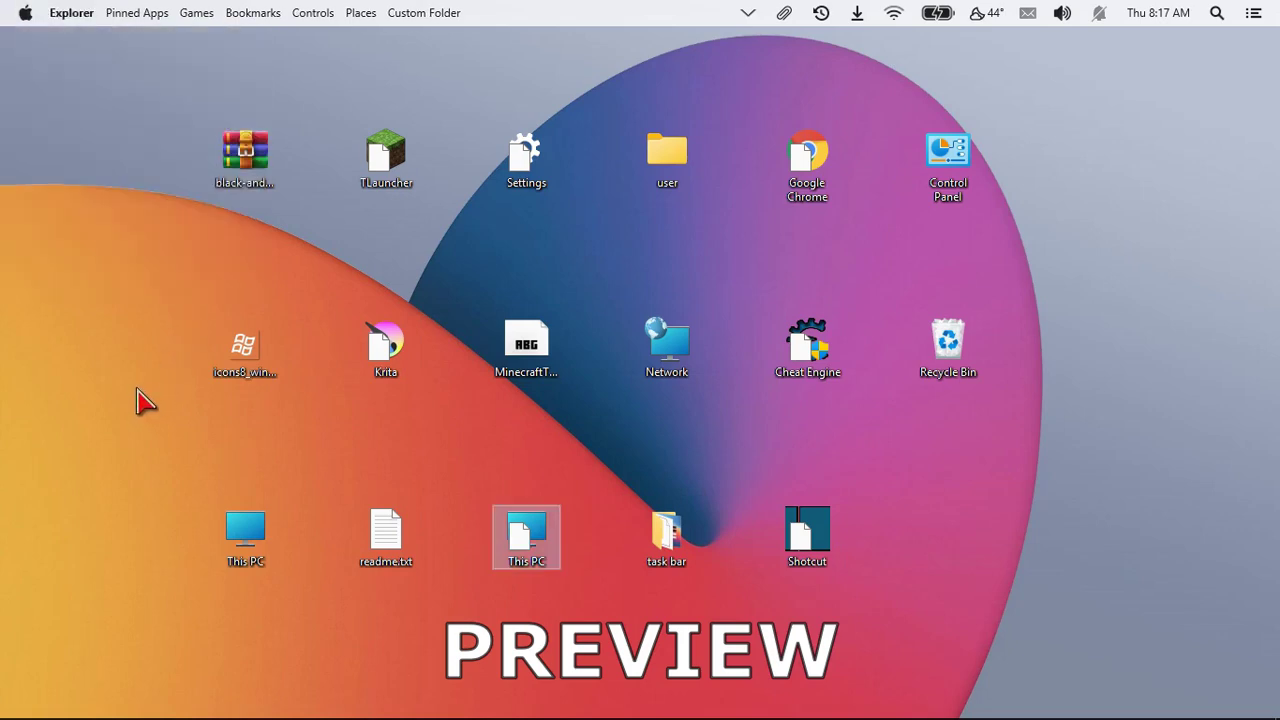
{"action": "left_click", "coordinate": [90, 12]}
{"action": "left_click", "coordinate": [140, 14]}
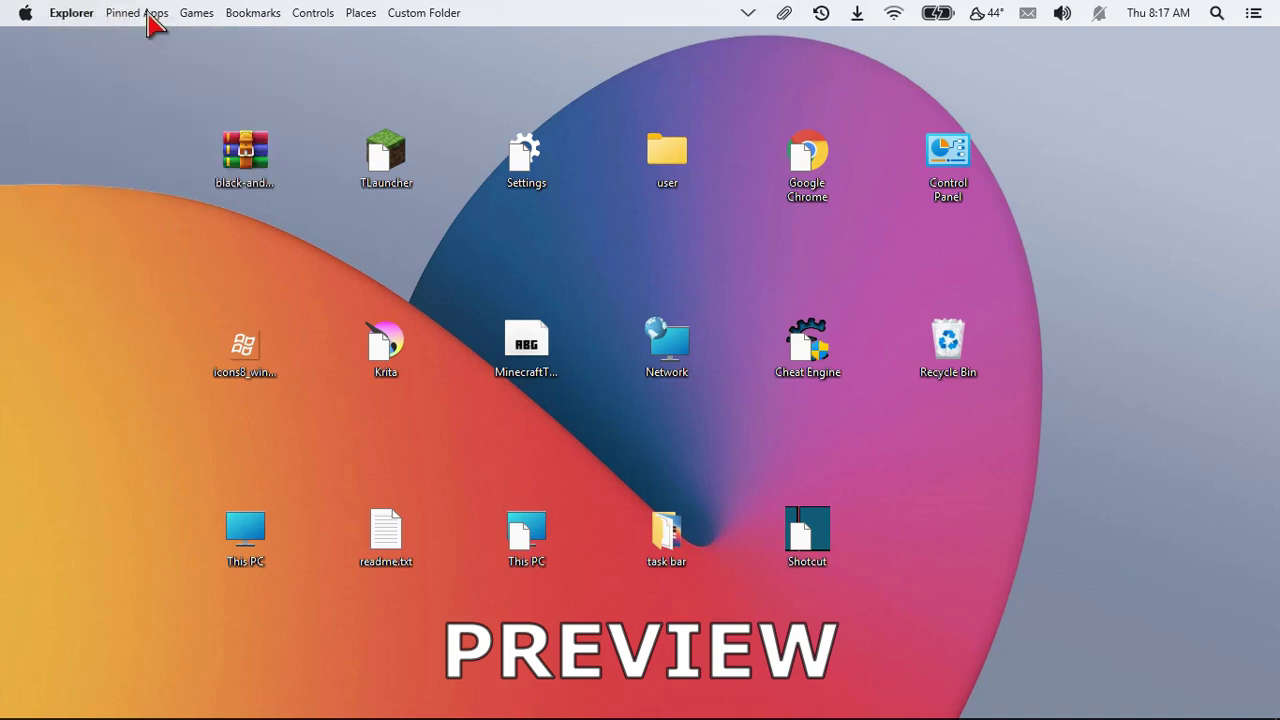
{"action": "left_click", "coordinate": [152, 14]}
{"action": "left_click", "coordinate": [210, 18]}
{"action": "left_click", "coordinate": [207, 20]}
{"action": "mouse_move", "coordinate": [258, 20]}
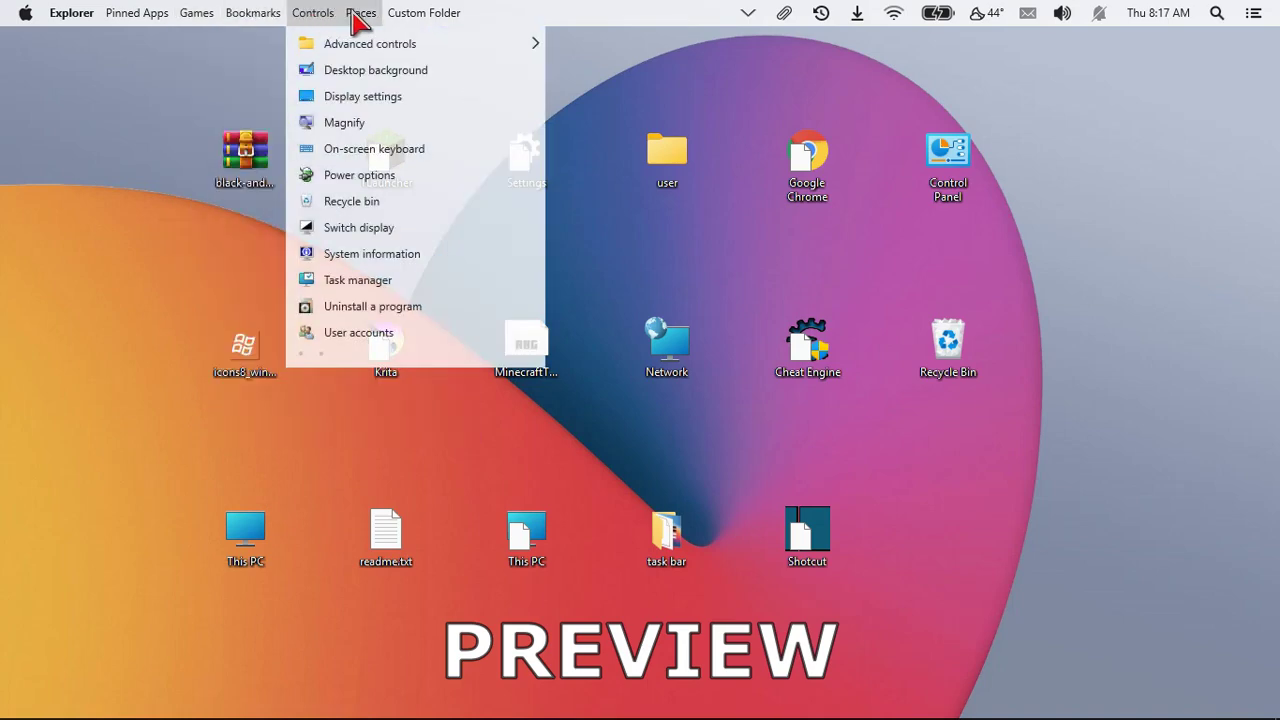
{"action": "mouse_move", "coordinate": [380, 16]}
{"action": "mouse_move", "coordinate": [420, 14]}
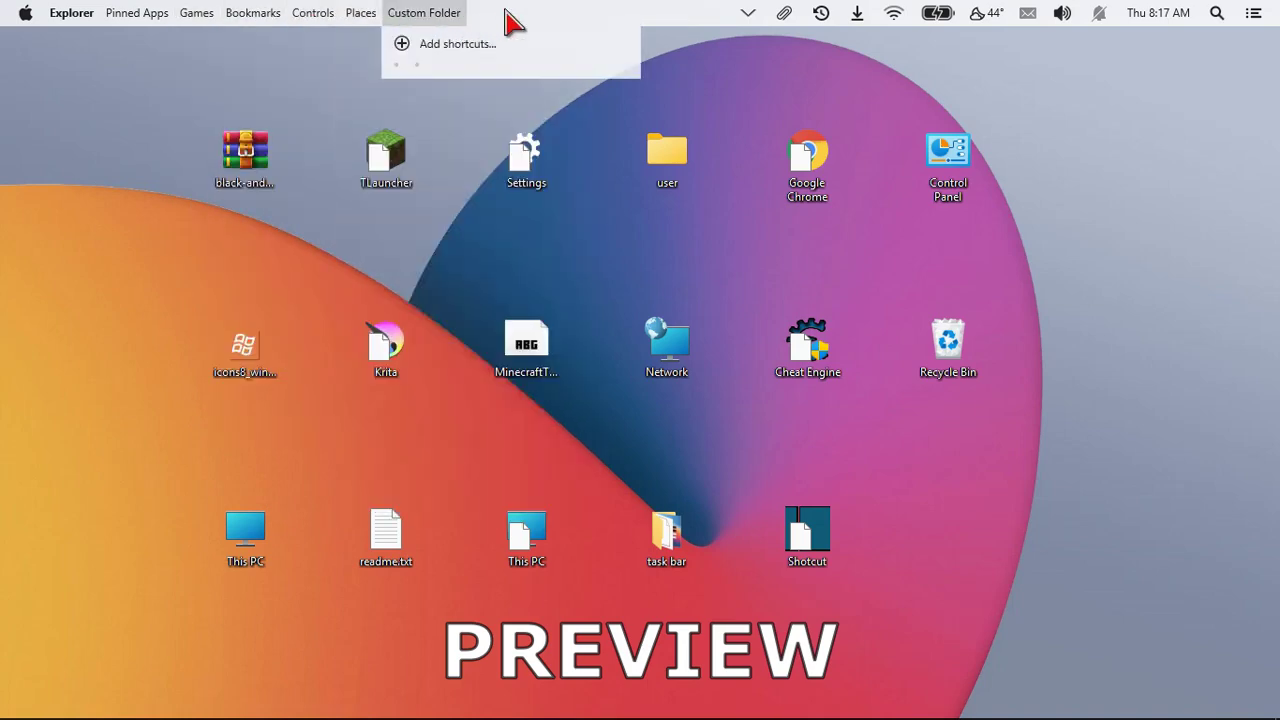
Examine the menu bar's hidden tray icons, clipboard, recent files, downloads, network, battery, weather and mail popups.
{"action": "left_click", "coordinate": [752, 14]}
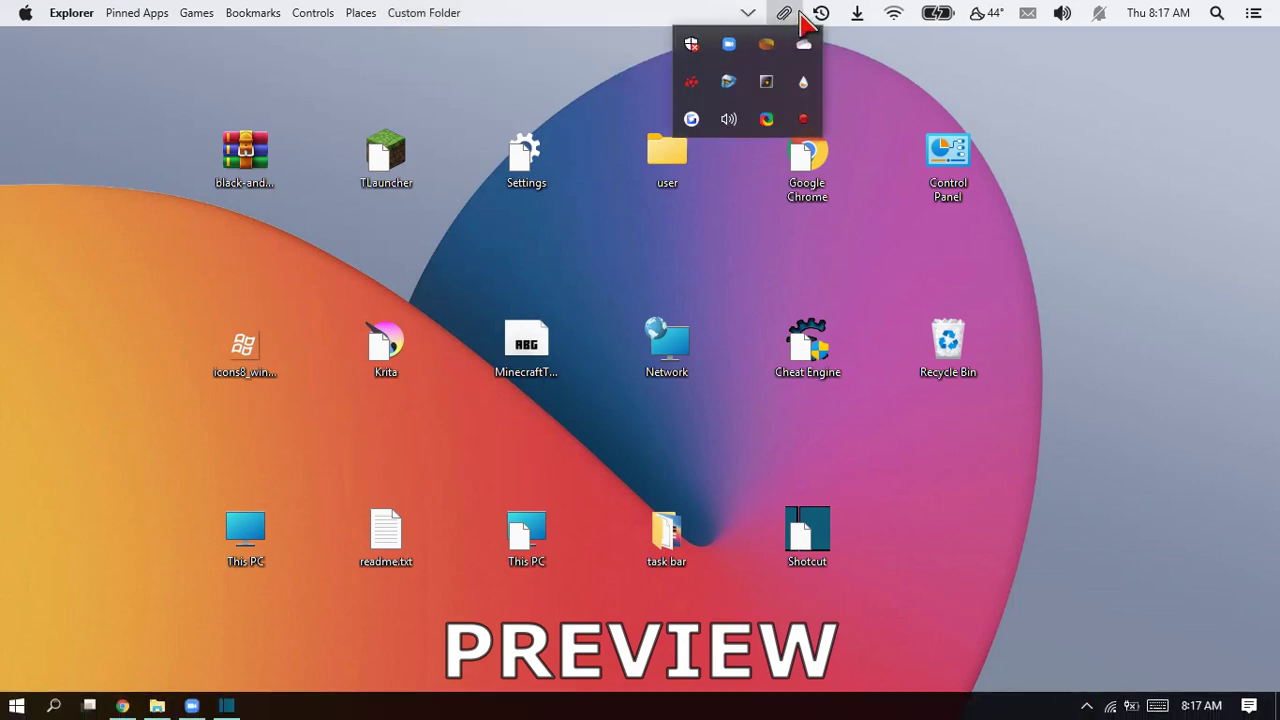
{"action": "left_click", "coordinate": [797, 13]}
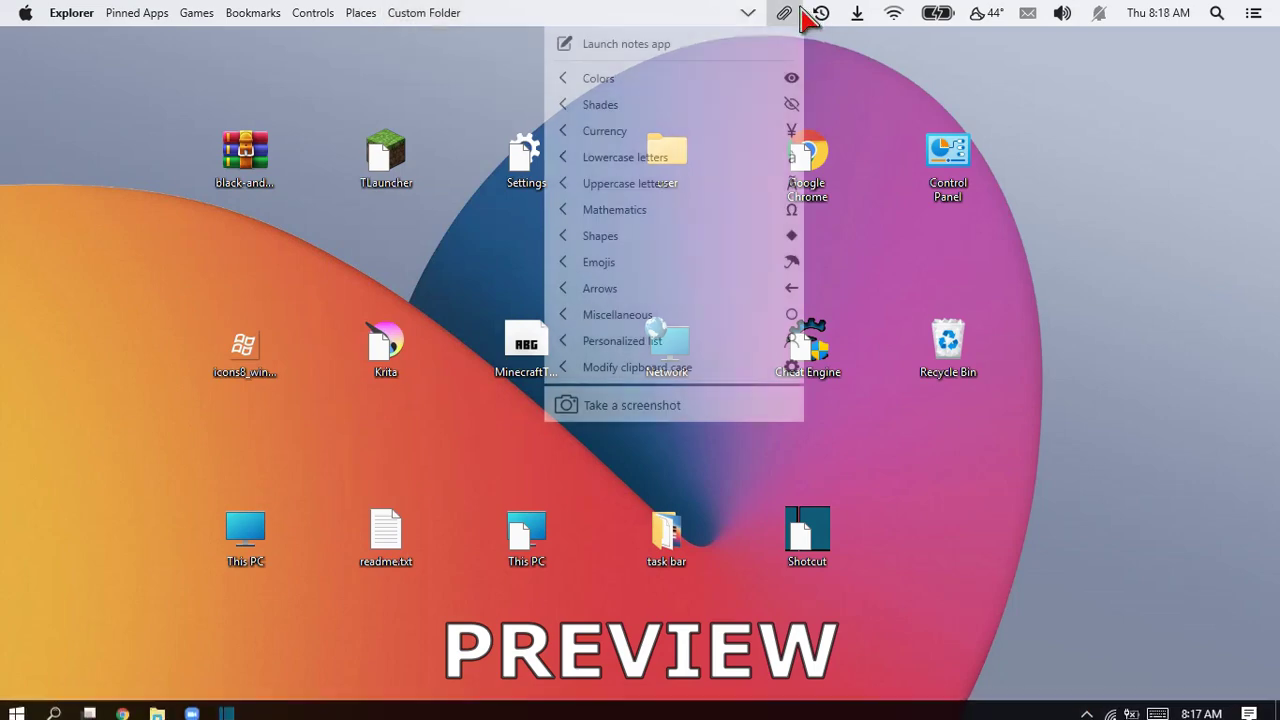
{"action": "left_click", "coordinate": [823, 15]}
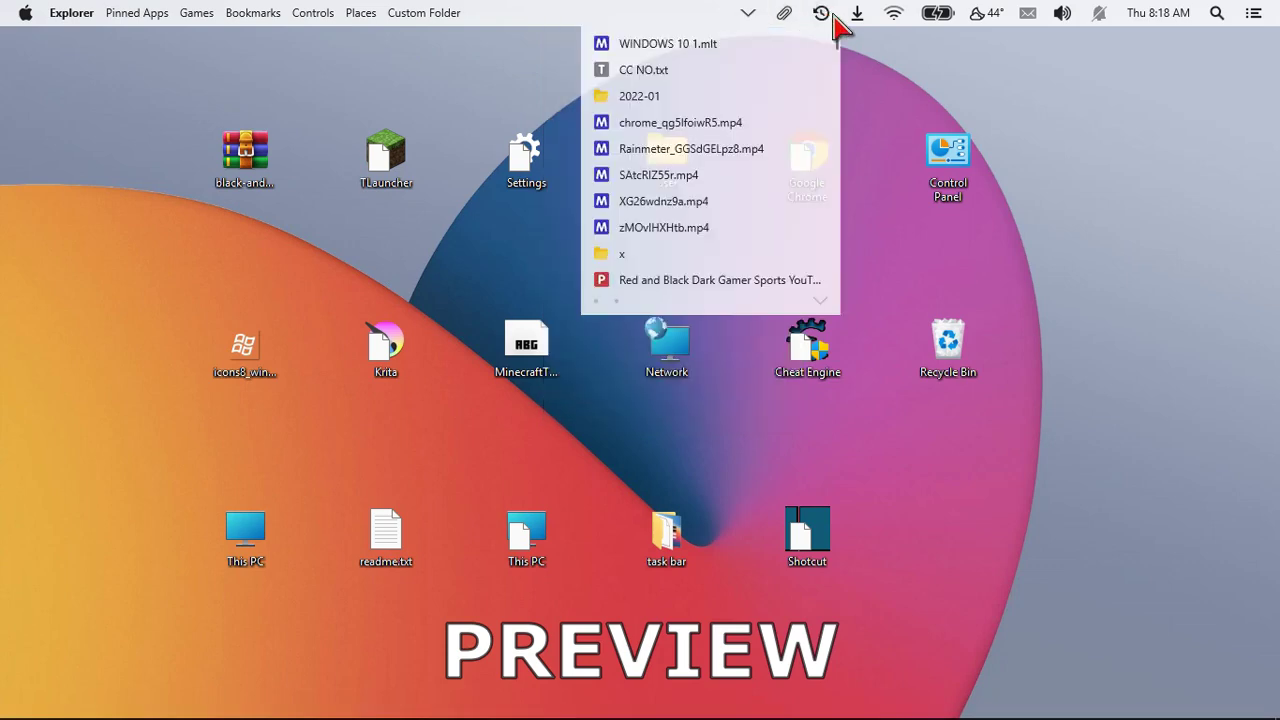
{"action": "left_click", "coordinate": [857, 16]}
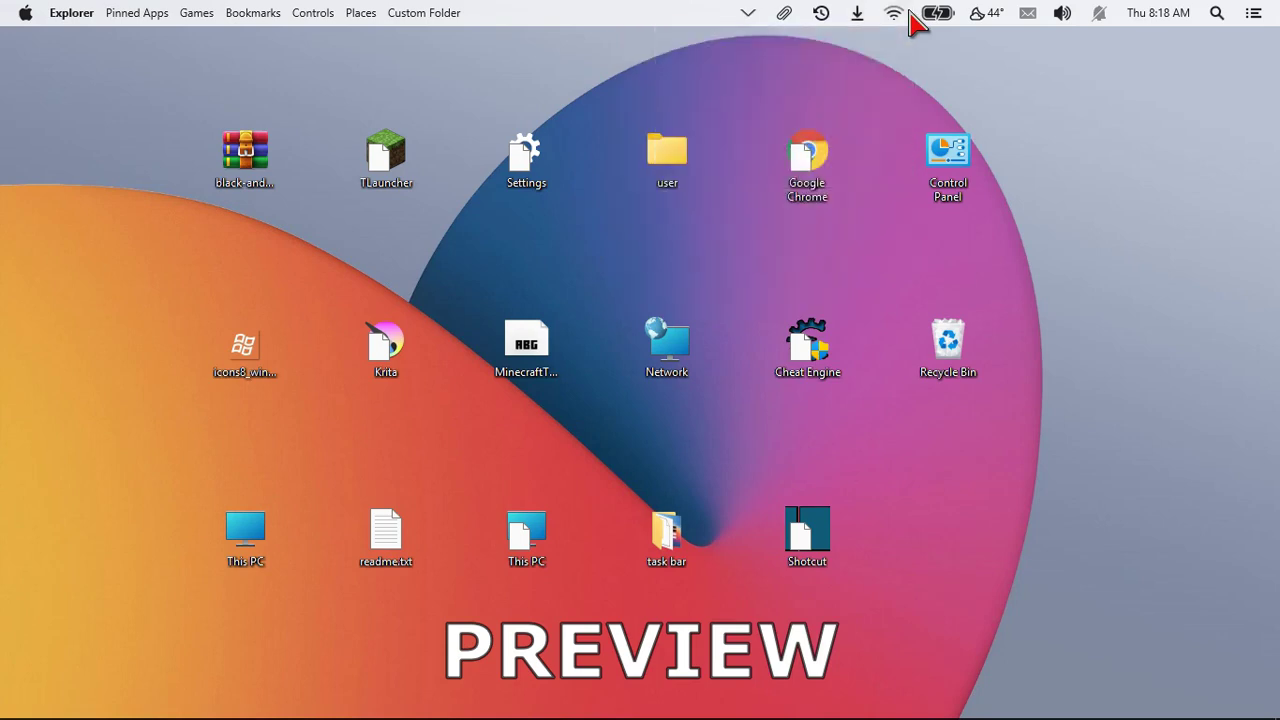
{"action": "left_click", "coordinate": [906, 14]}
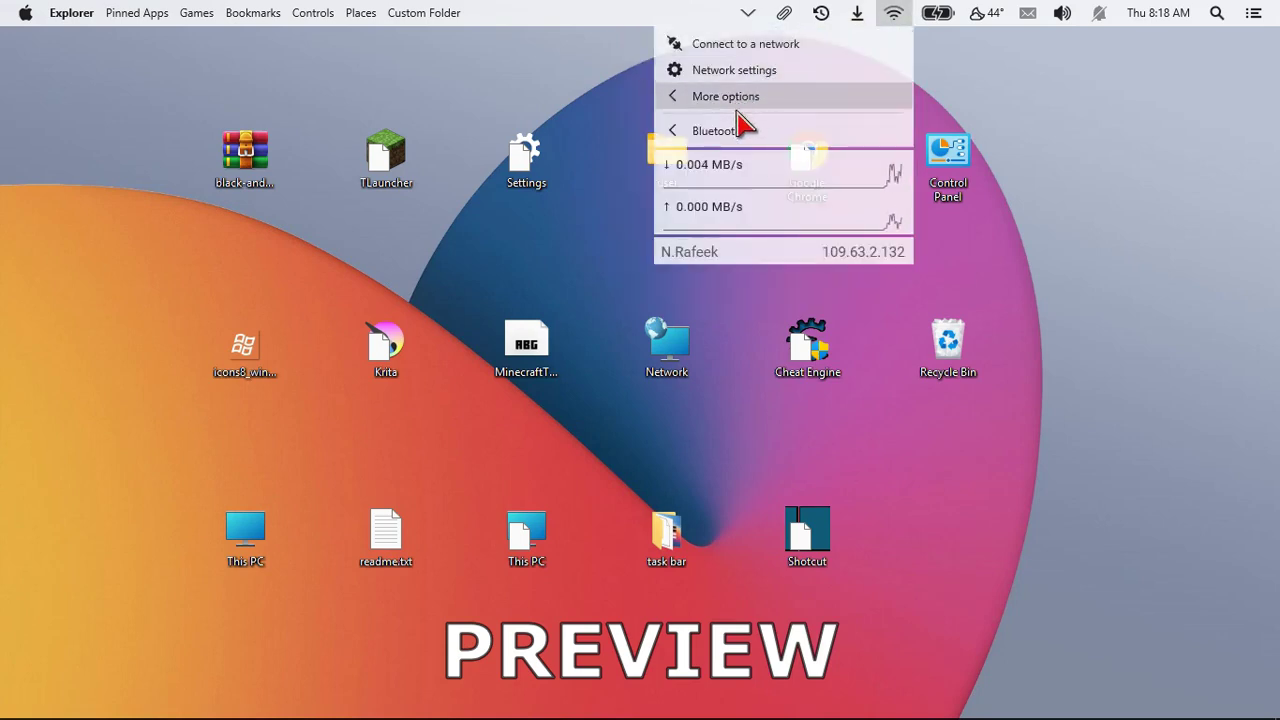
{"action": "left_click", "coordinate": [938, 16]}
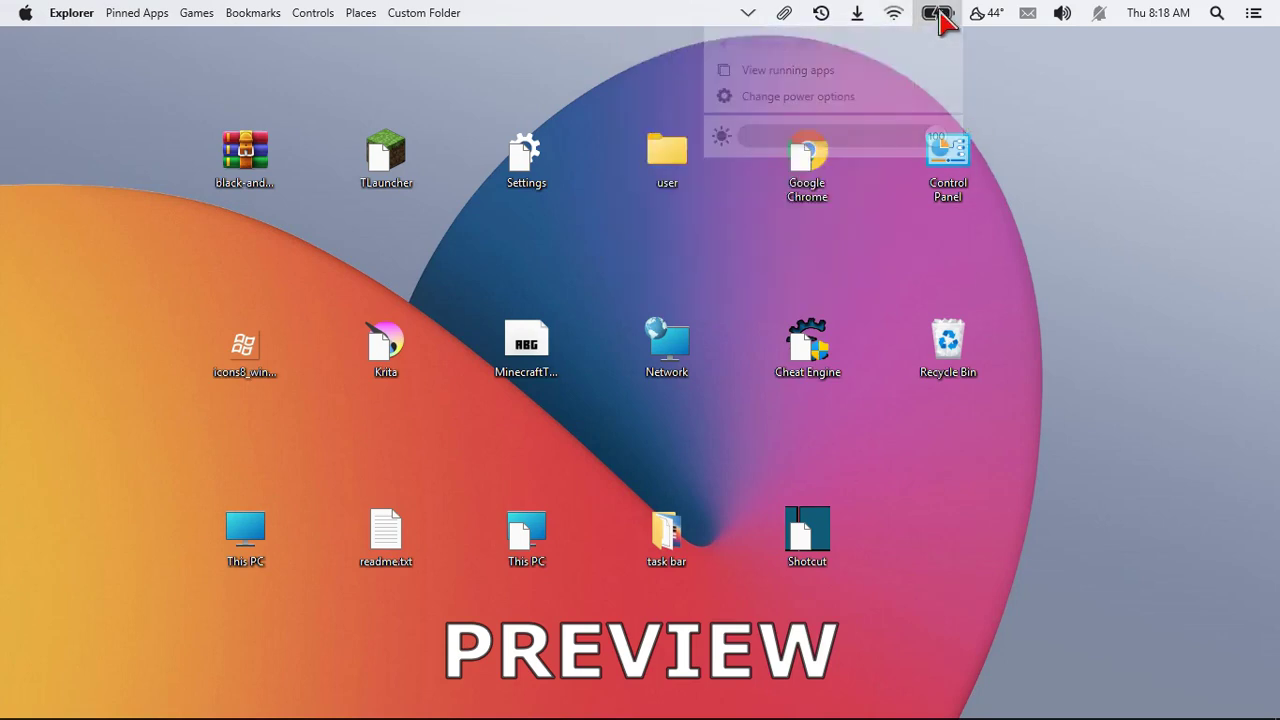
{"action": "left_click_drag", "start_coordinate": [938, 136], "coordinate": [1000, 143]}
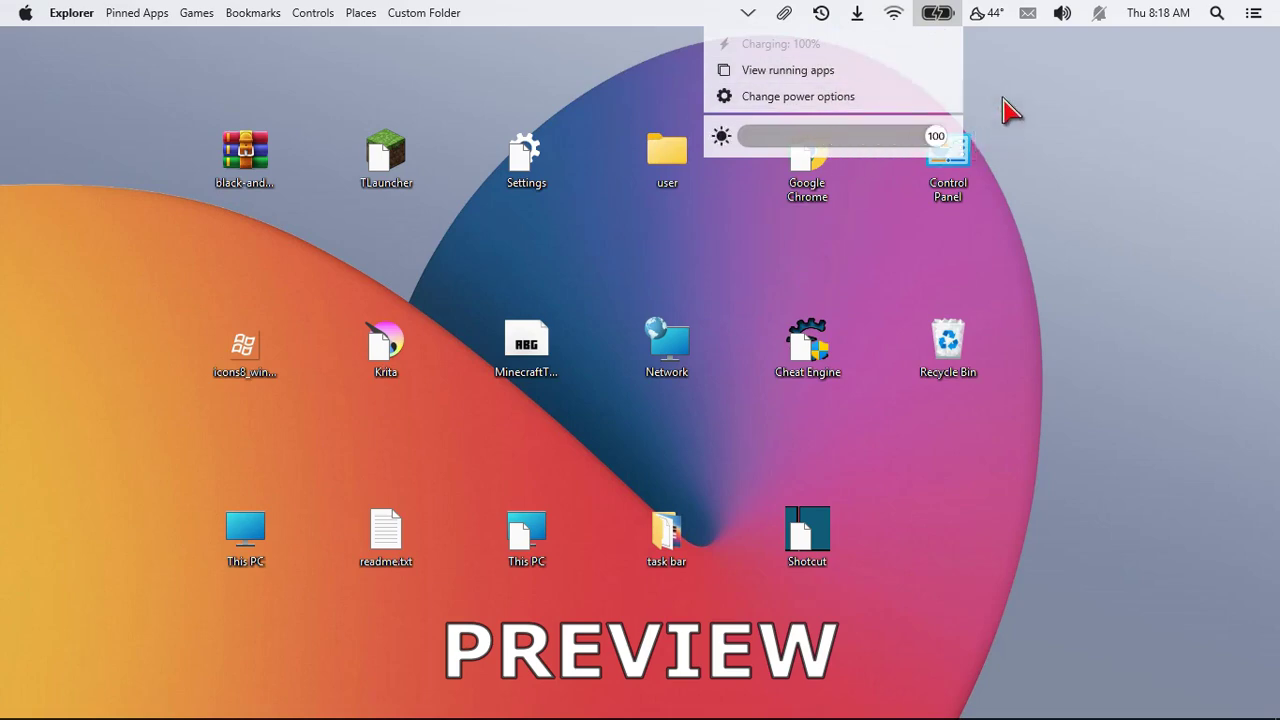
{"action": "left_click", "coordinate": [987, 14]}
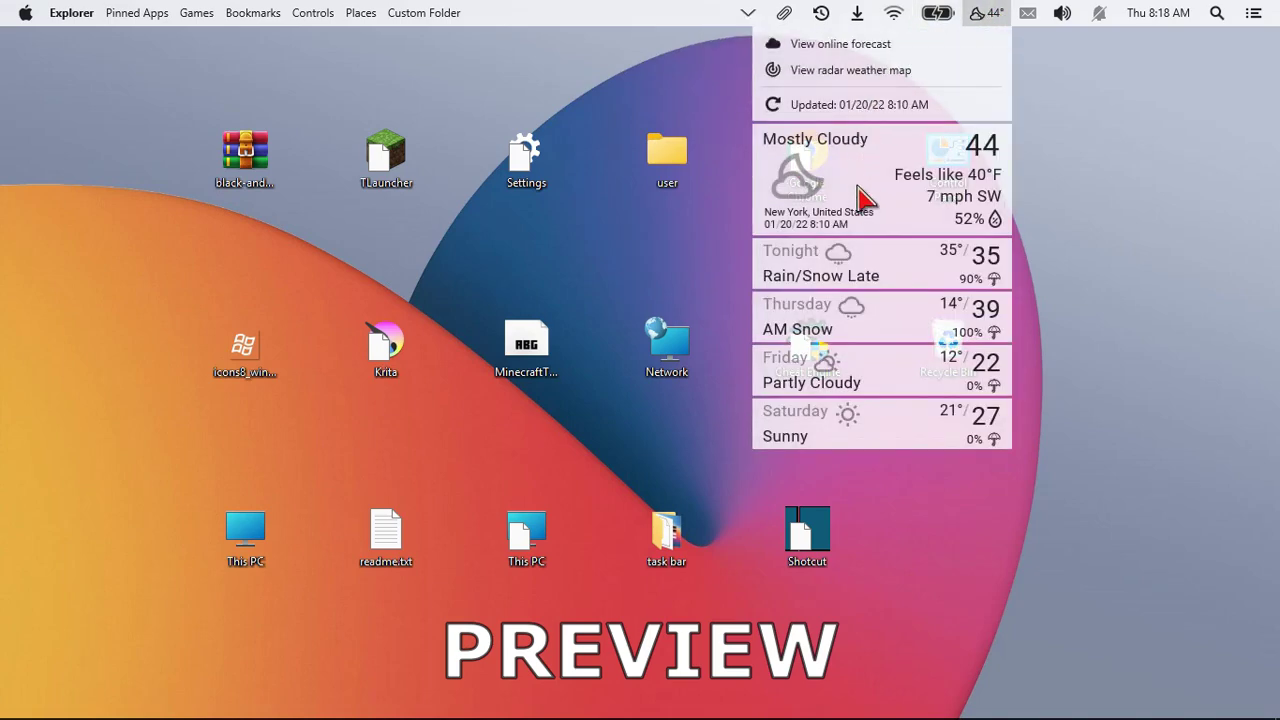
{"action": "left_click", "coordinate": [1030, 14]}
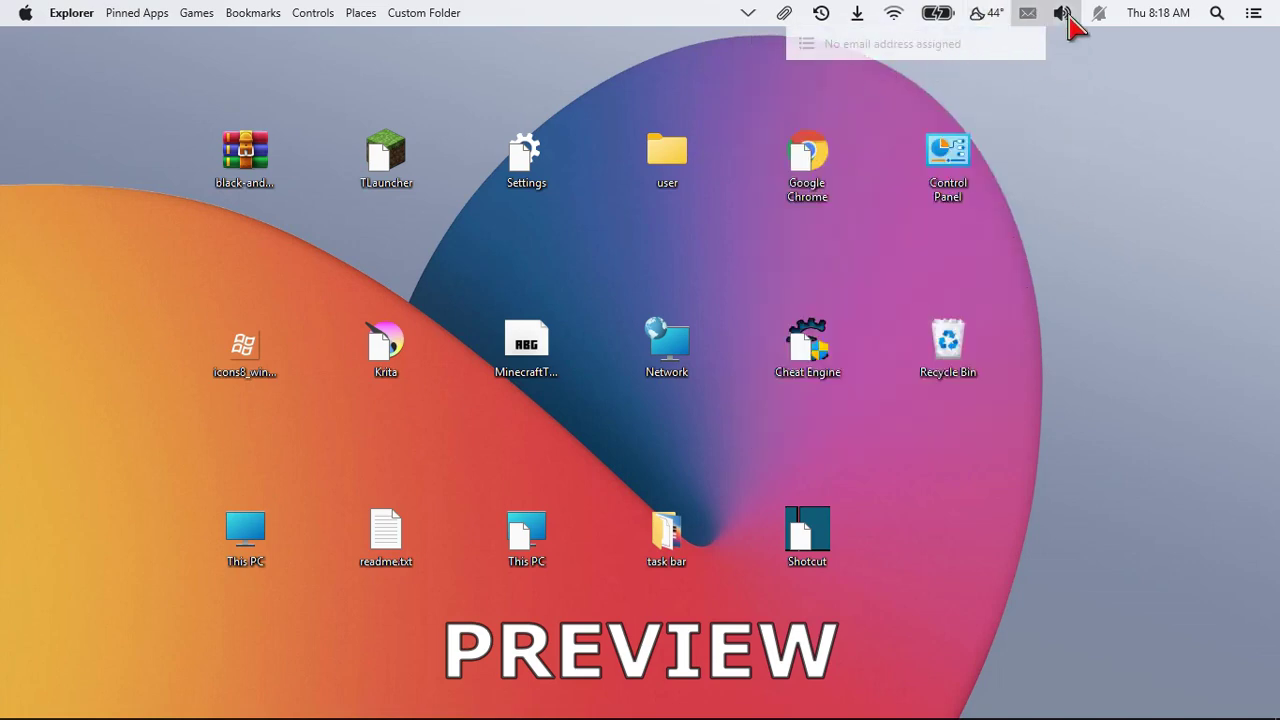
Examine the menu bar's volume, alarm, calendar, search and Action Center popups, and return to the desktop.
{"action": "left_click", "coordinate": [1064, 16]}
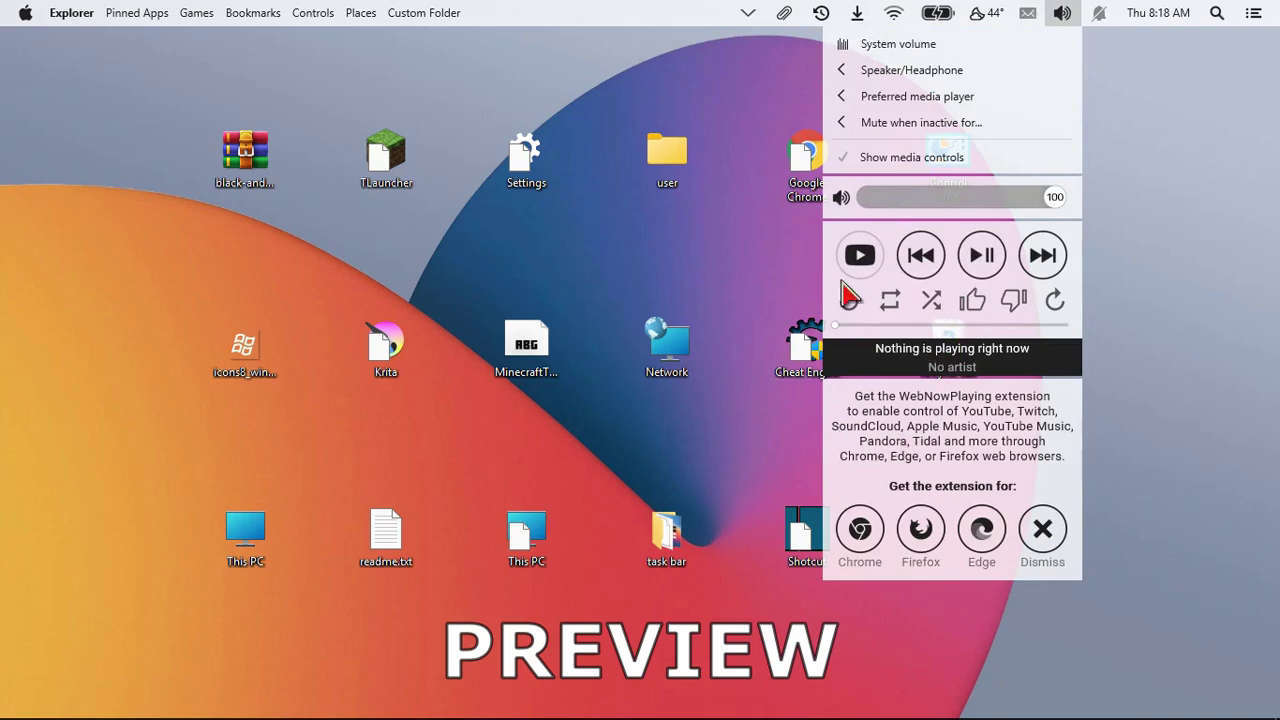
{"action": "left_click", "coordinate": [1101, 14]}
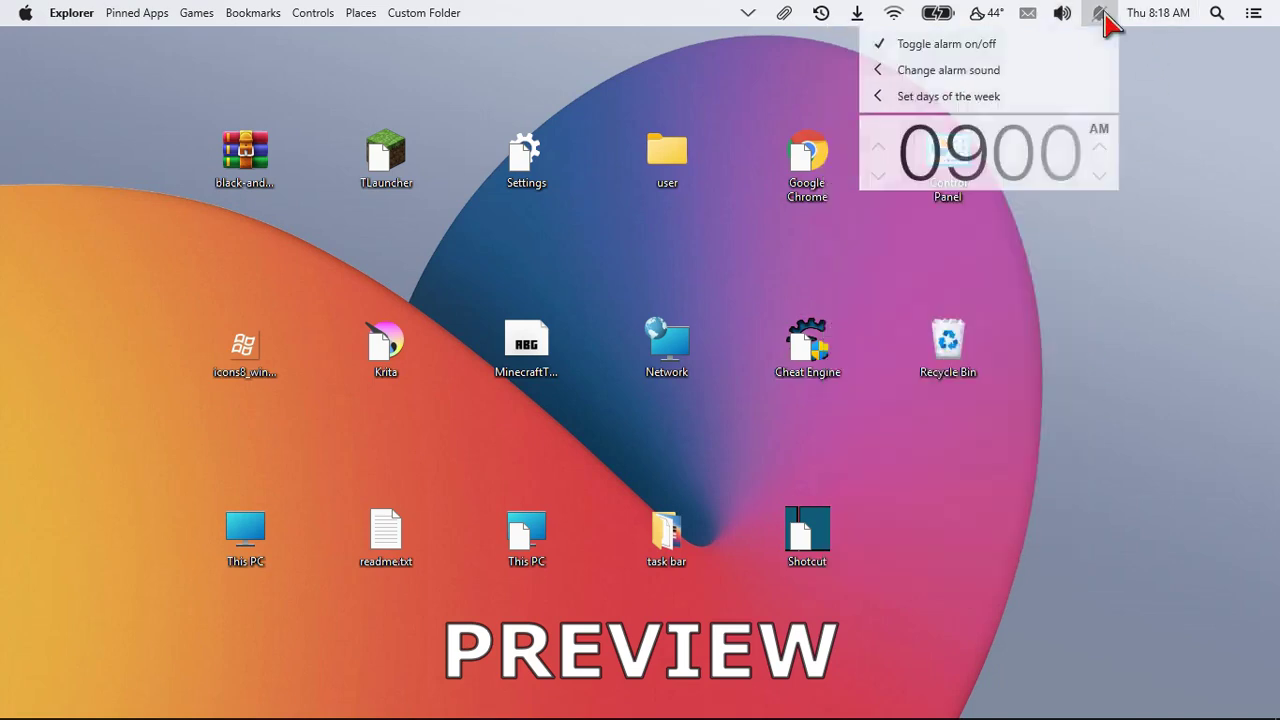
{"action": "left_click", "coordinate": [1166, 14]}
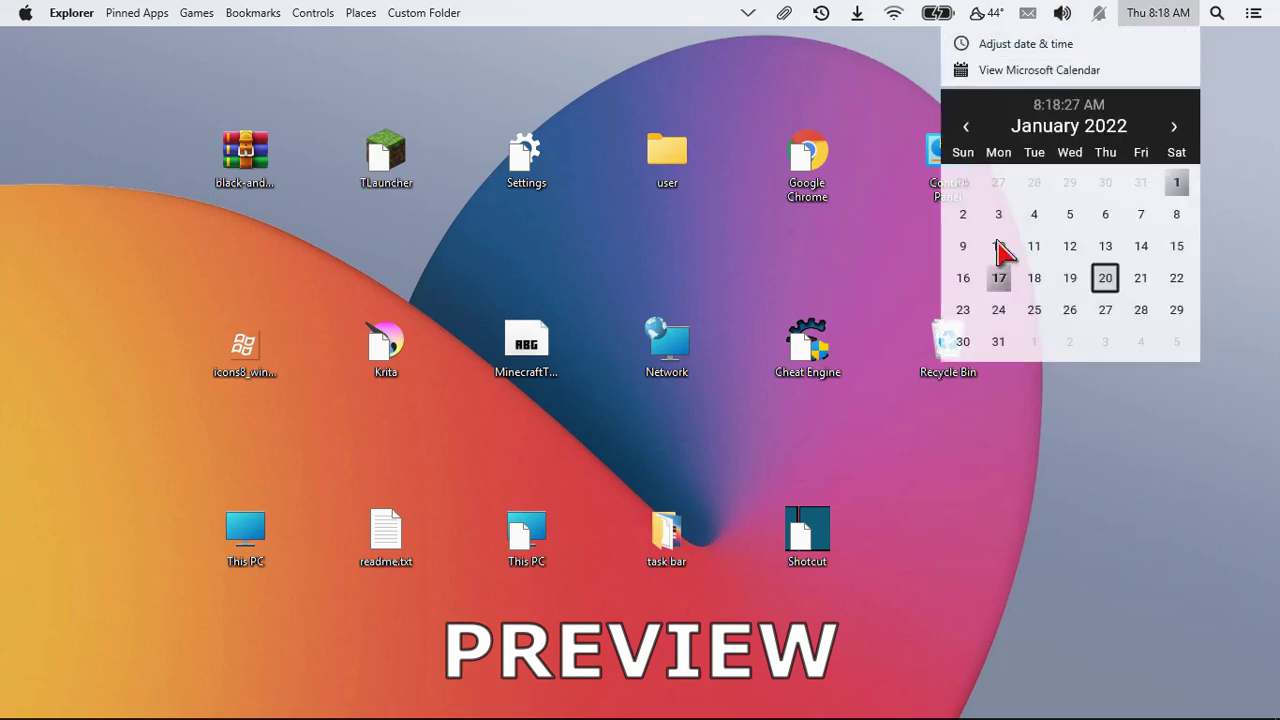
{"action": "left_click", "coordinate": [1218, 14]}
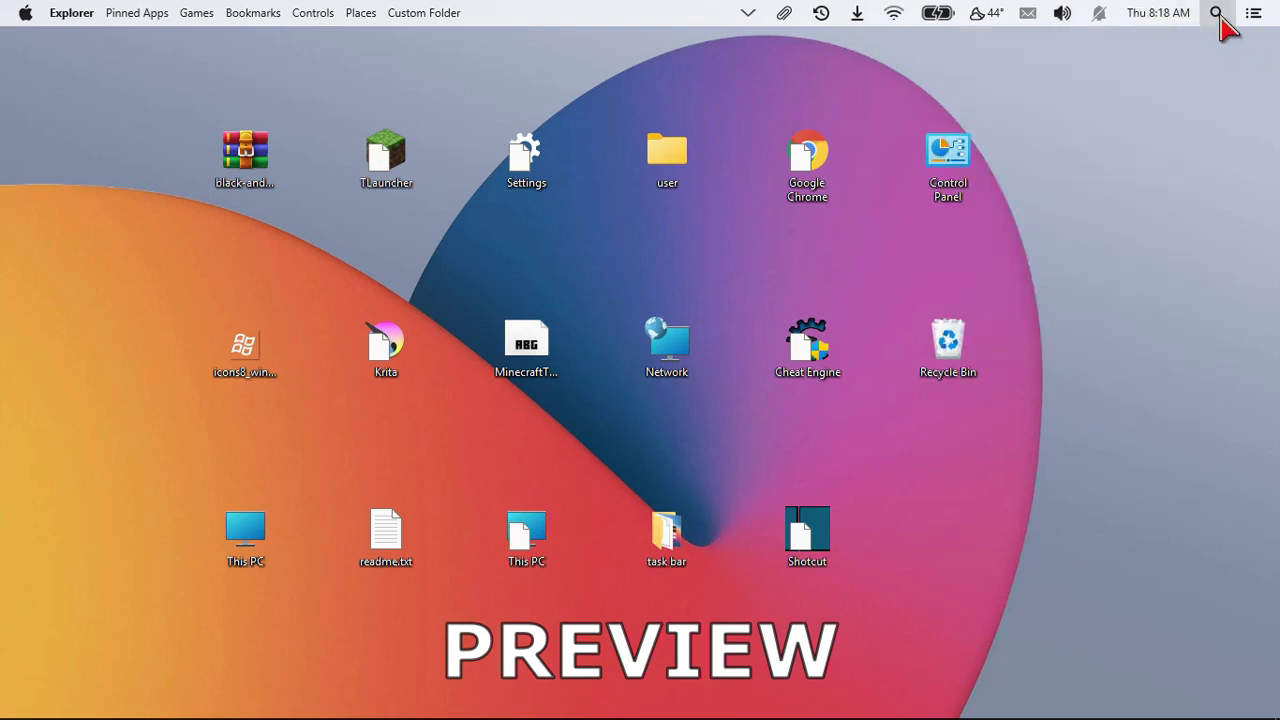
{"action": "key", "text": "Escape"}
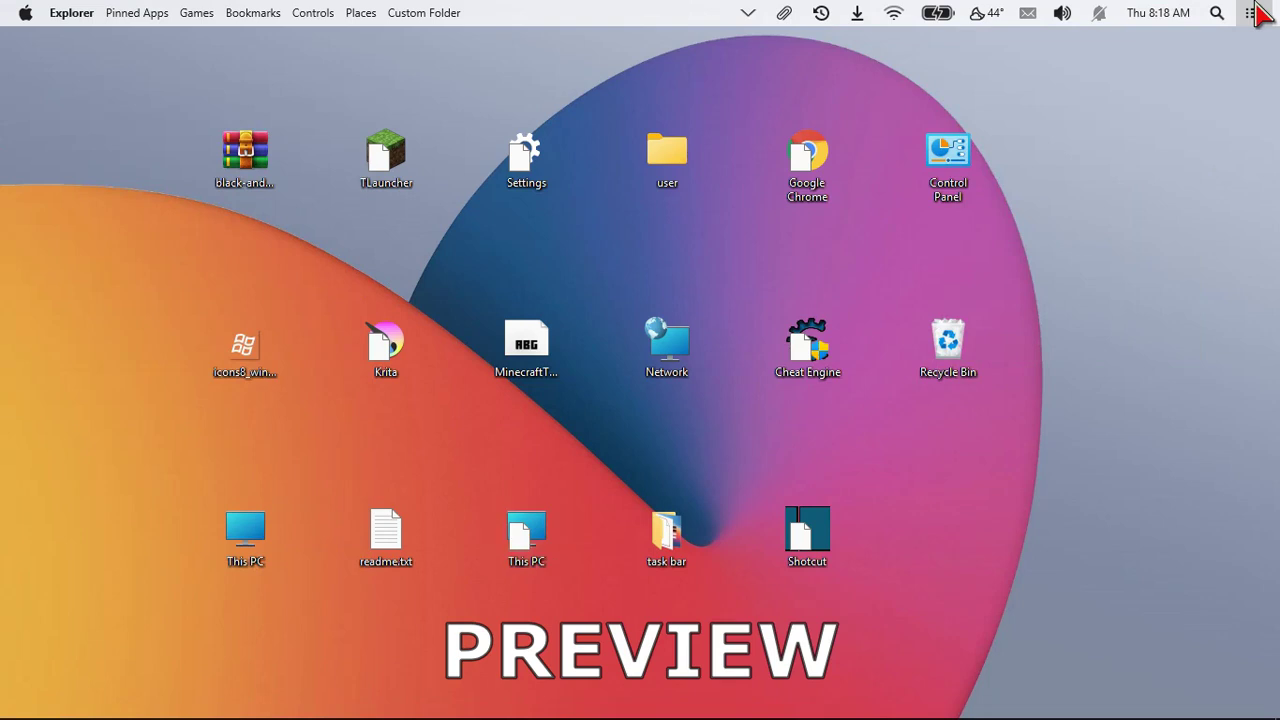
{"action": "left_click", "coordinate": [1254, 13]}
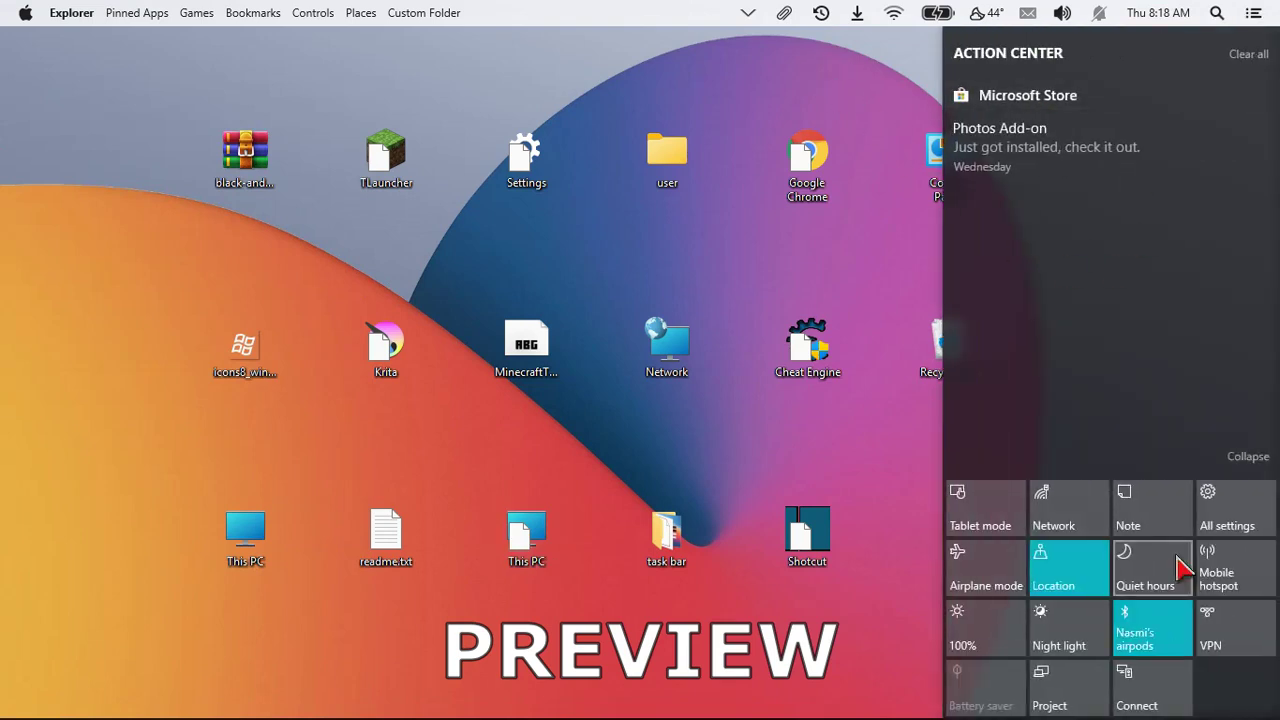
{"action": "left_click", "coordinate": [296, 62]}
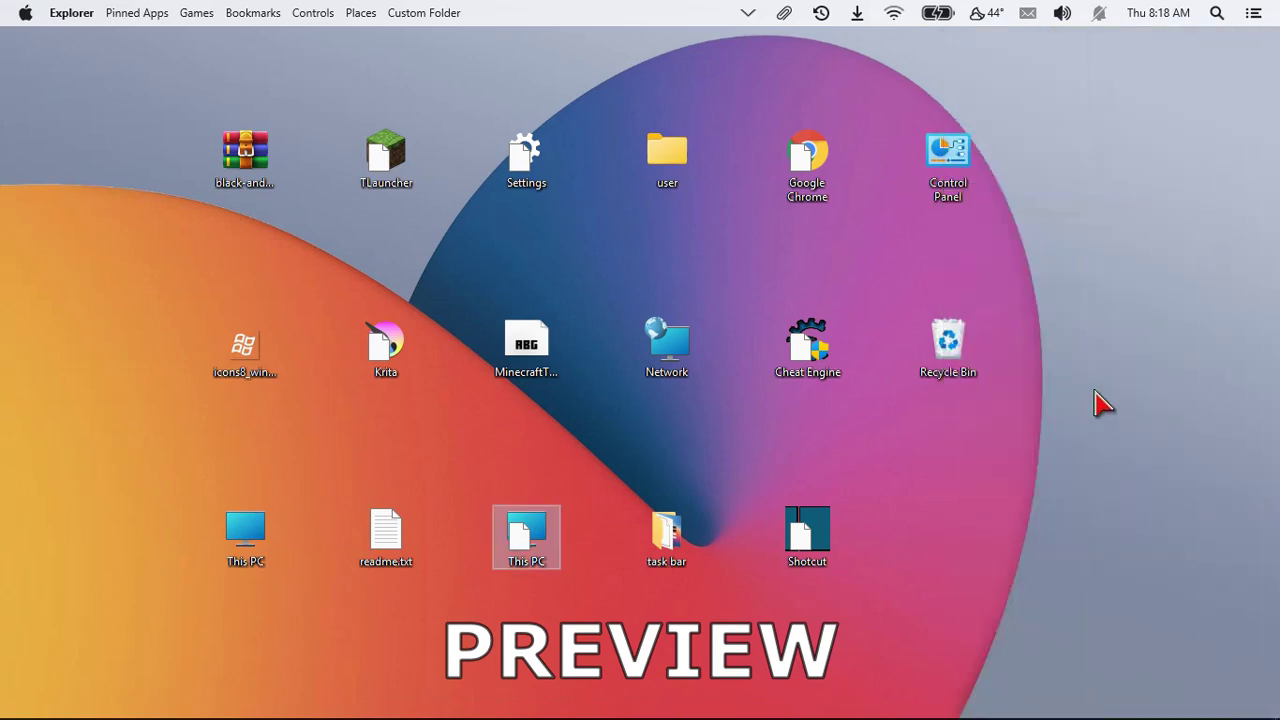
{"action": "left_click", "coordinate": [1105, 418]}
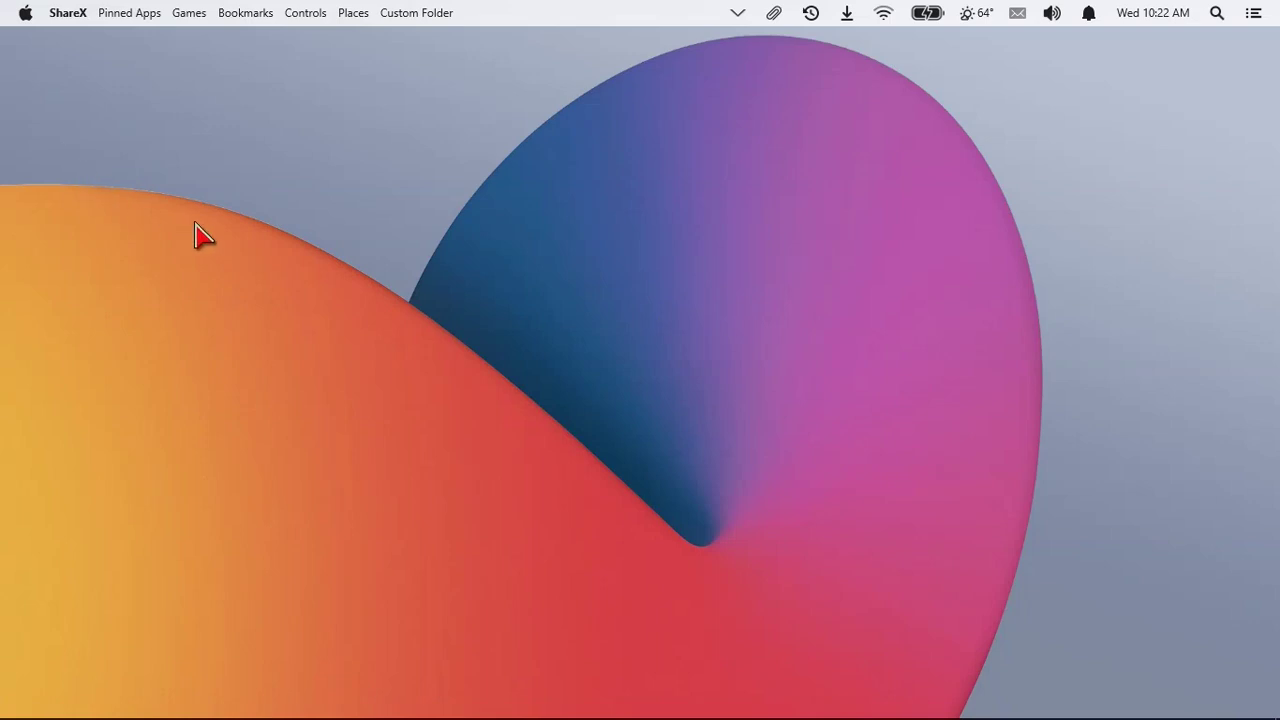
Open the Registry Editor by running regedit.
{"action": "key", "text": "super+r"}
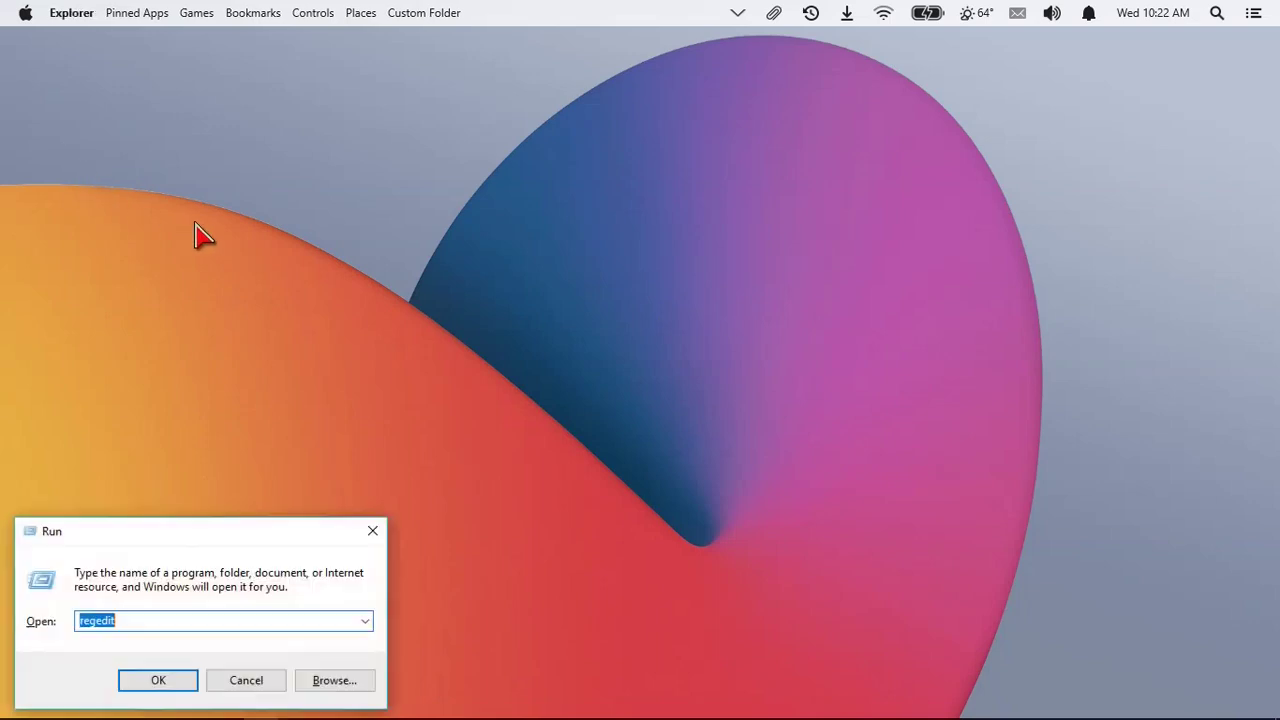
{"action": "left_click", "coordinate": [139, 619]}
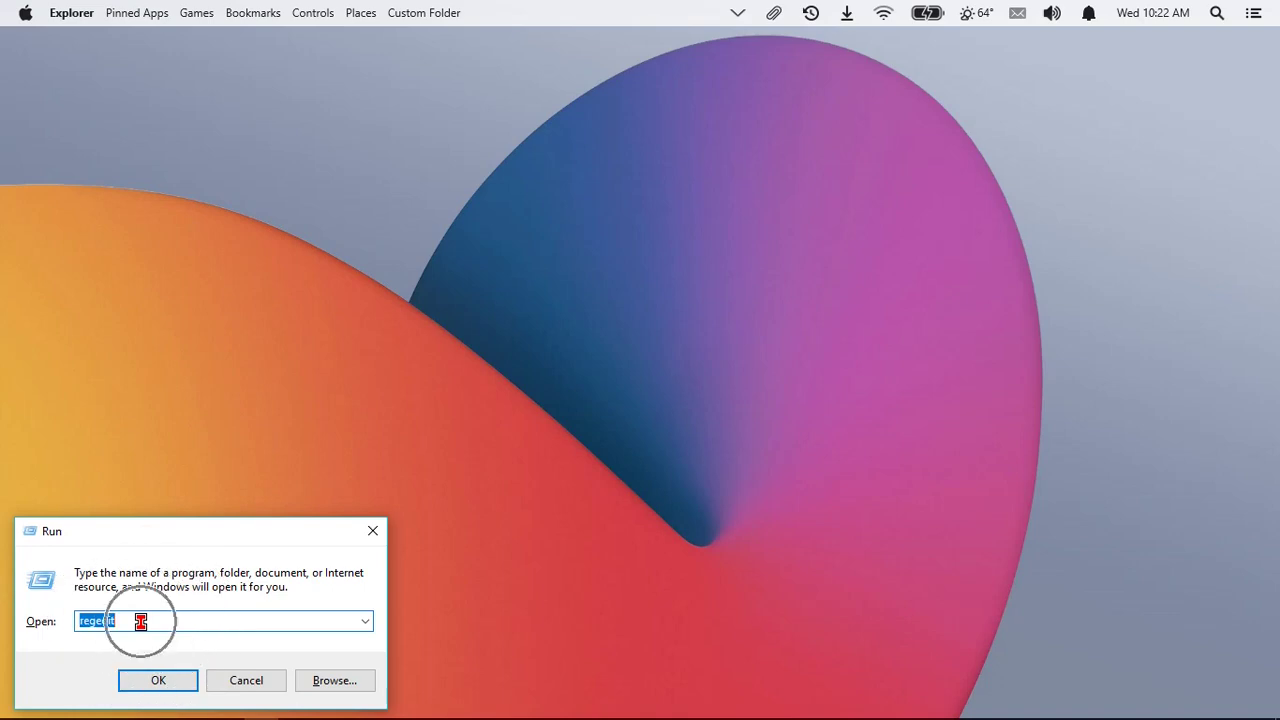
{"action": "left_click", "coordinate": [160, 683]}
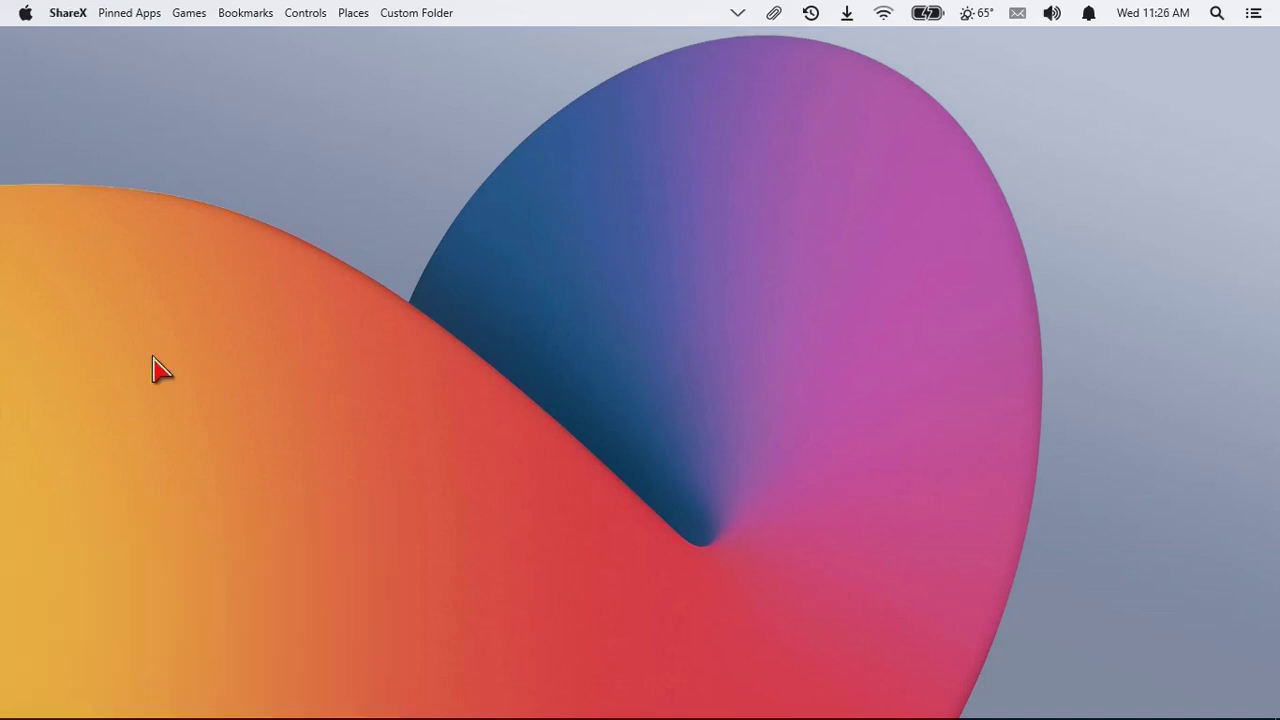
{"action": "left_click", "coordinate": [188, 704]}
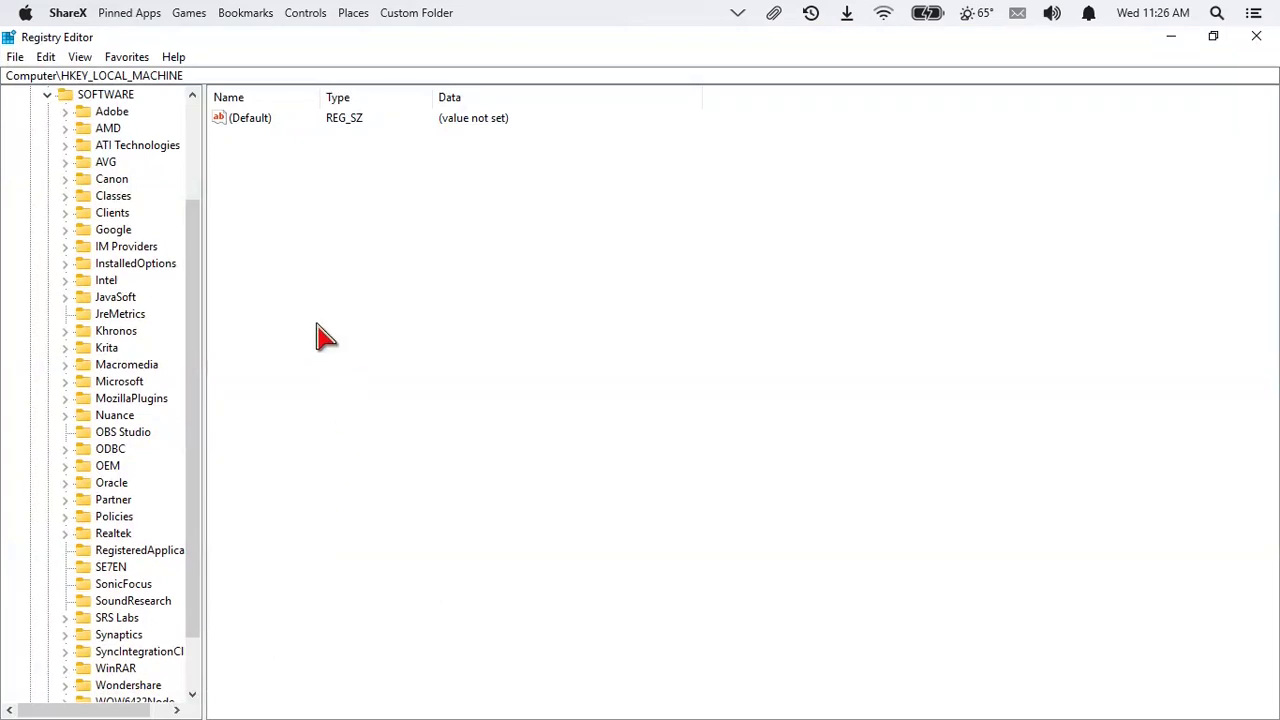
Collapse the expanded registry tree and expand HKEY_LOCAL_MACHINE down to its SOFTWARE subkeys.
{"action": "left_click", "coordinate": [47, 94]}
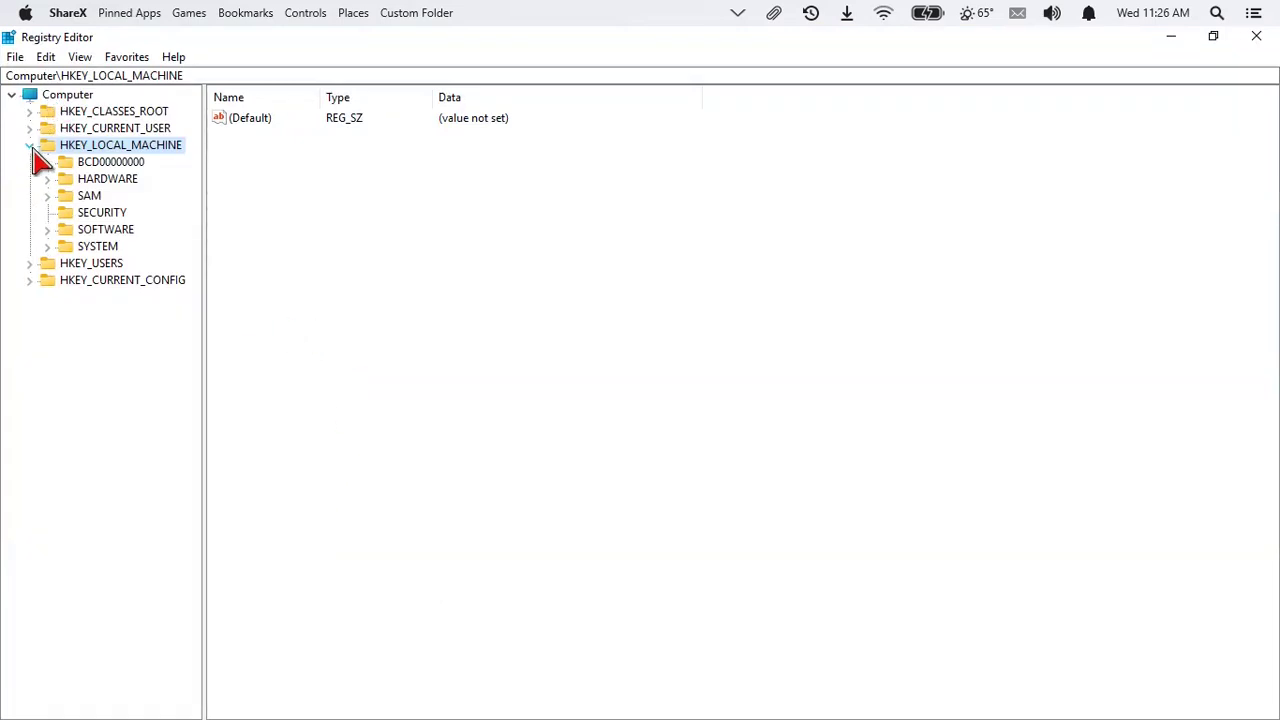
{"action": "left_click", "coordinate": [31, 145]}
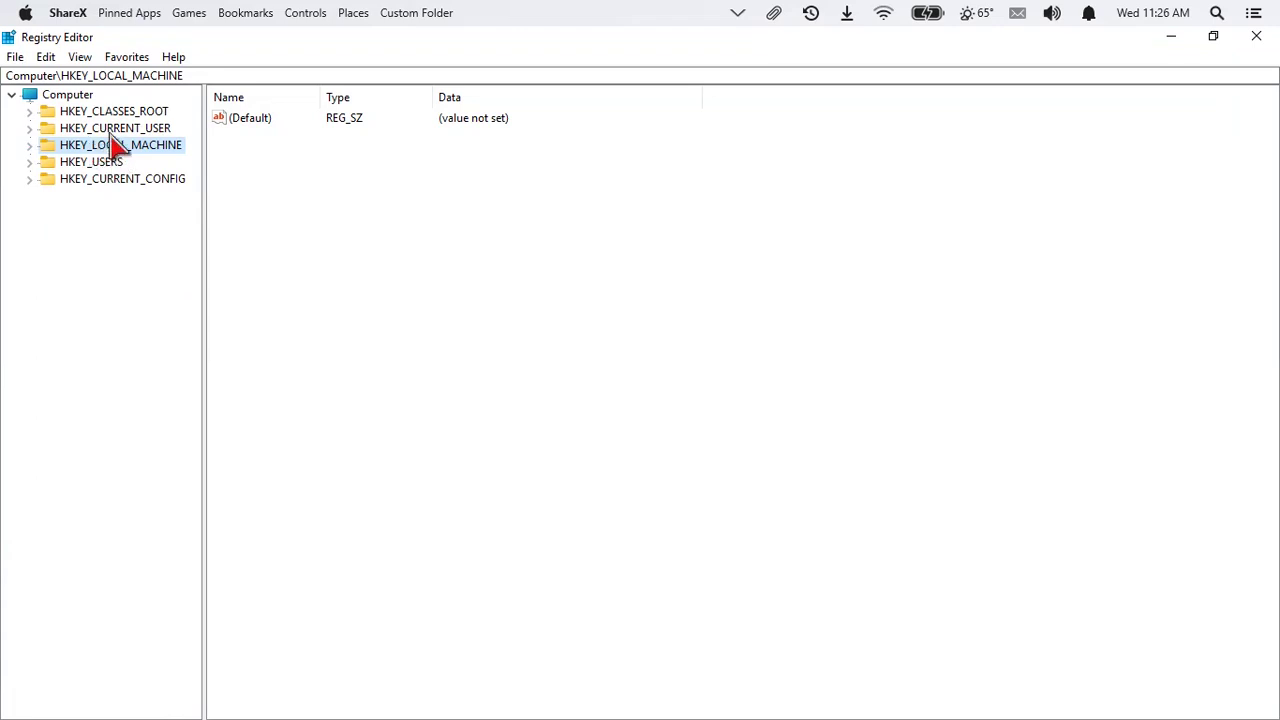
{"action": "left_click", "coordinate": [31, 145]}
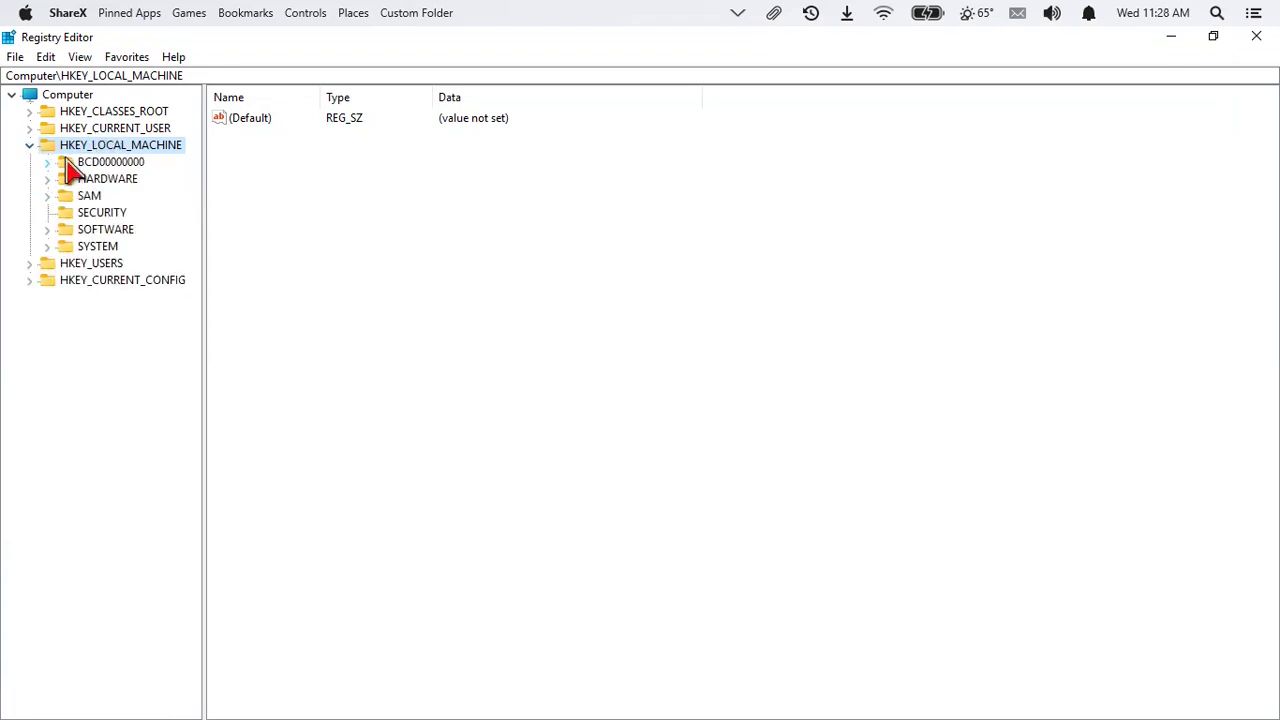
{"action": "left_click", "coordinate": [48, 230]}
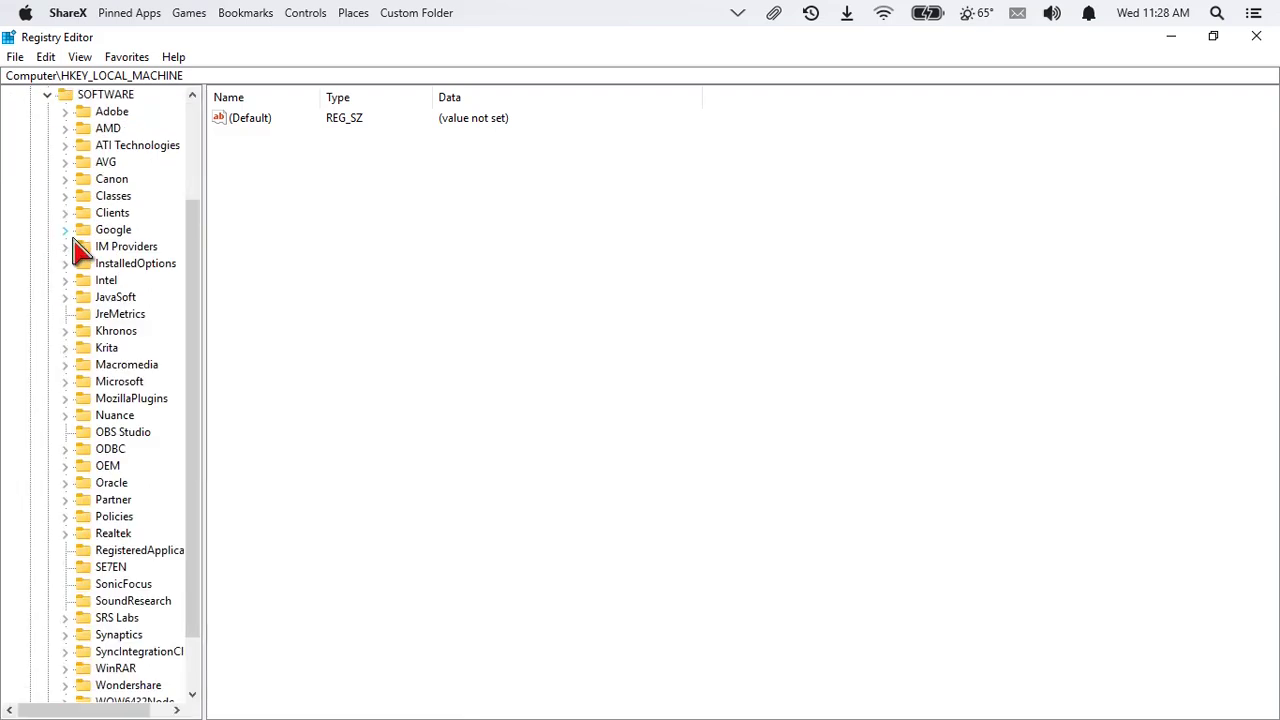
{"action": "scroll", "coordinate": [100, 480], "scroll_direction": "down", "scroll_amount": 2}
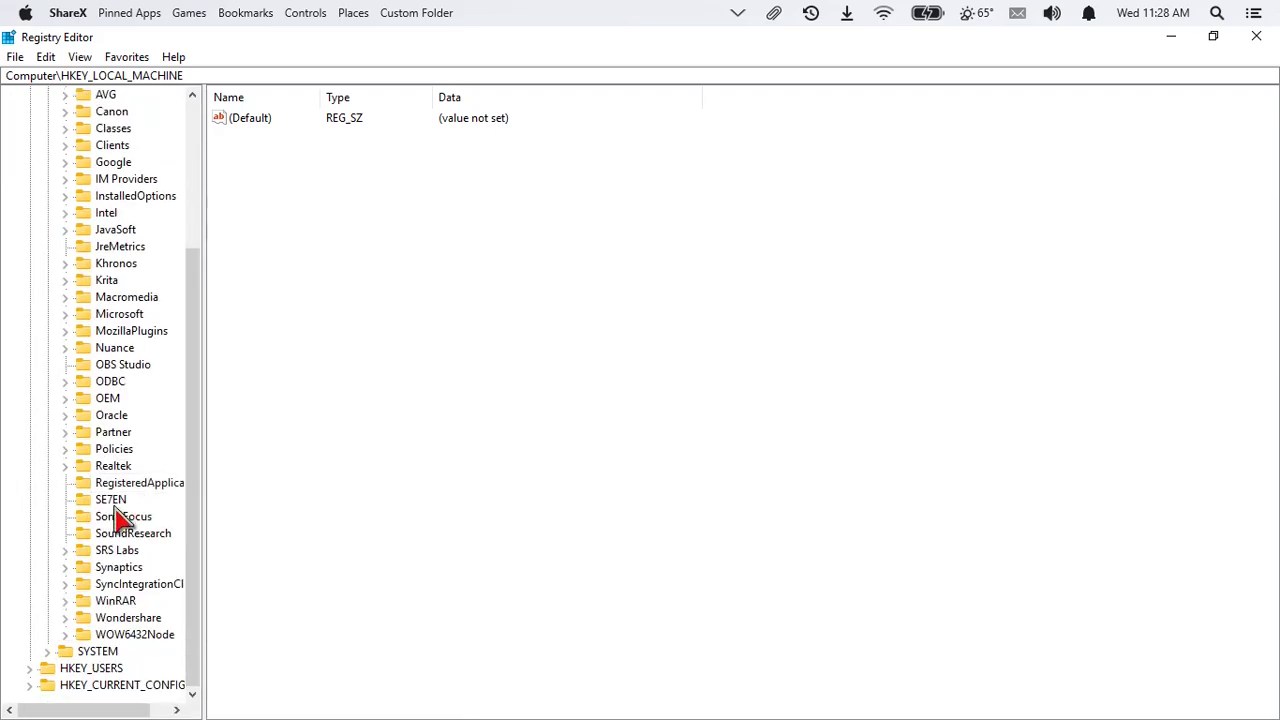
{"action": "scroll", "coordinate": [140, 195], "scroll_direction": "up", "scroll_amount": 2}
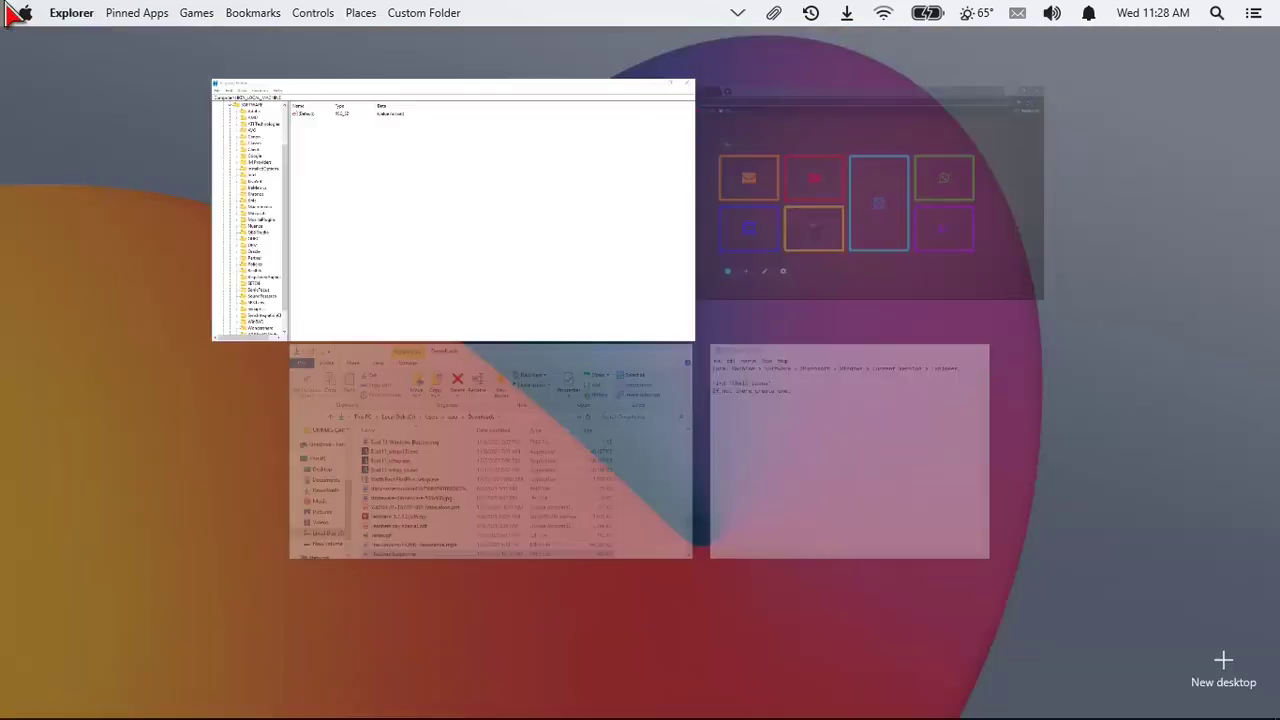
Check the registry path in the Notepad note and expand Microsoft, Windows and CurrentVersion under SOFTWARE.
{"action": "mouse_move", "coordinate": [8, 10]}
{"action": "left_click", "coordinate": [815, 467]}
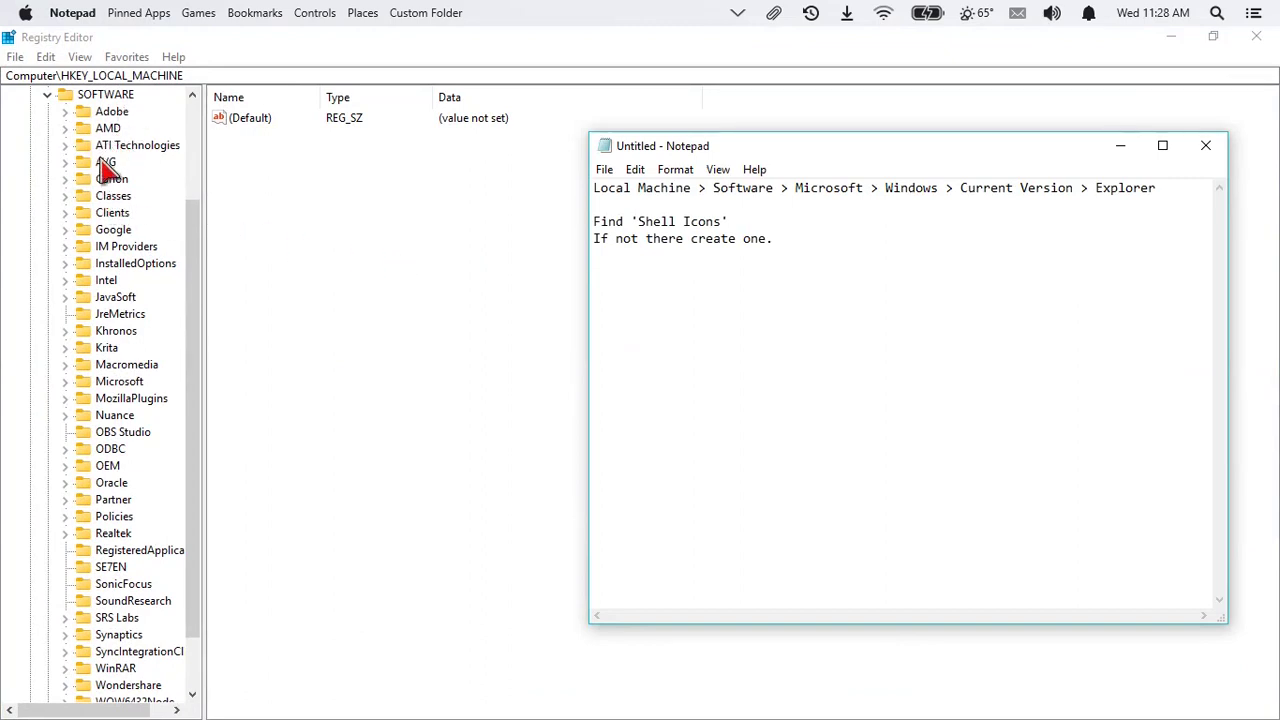
{"action": "left_click", "coordinate": [64, 381]}
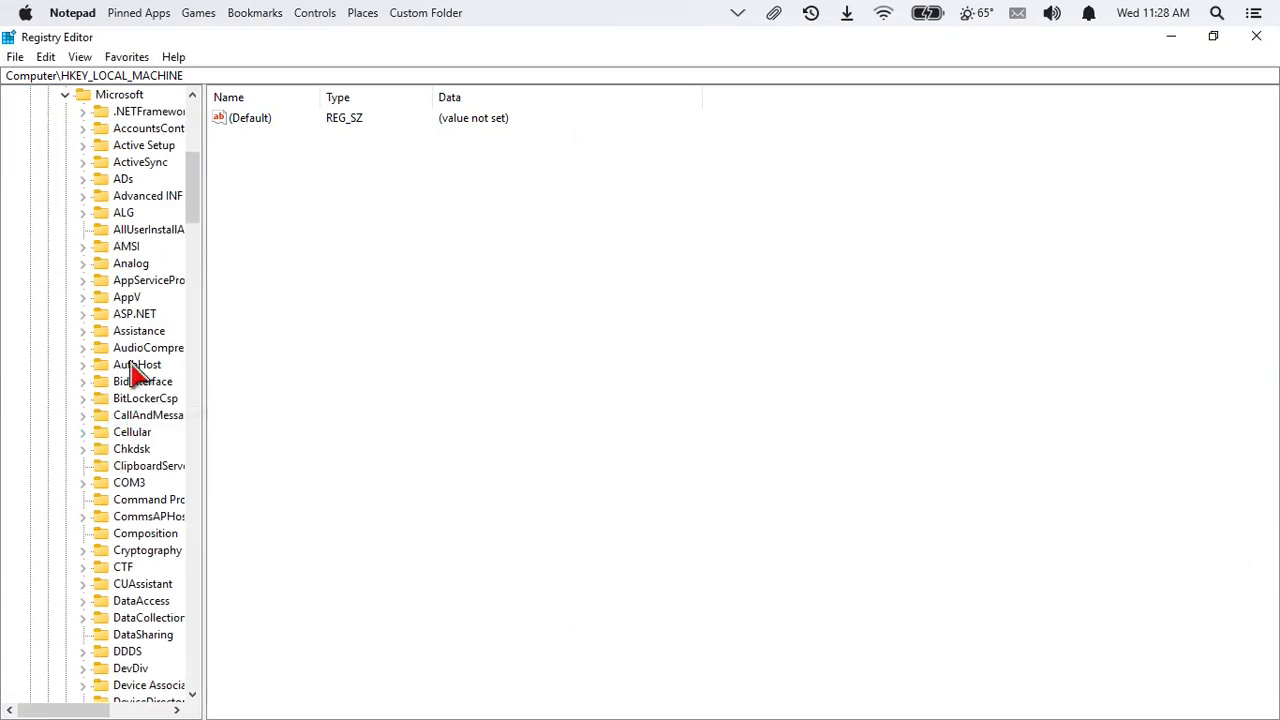
{"action": "scroll", "coordinate": [145, 567], "scroll_direction": "down", "scroll_amount": 20}
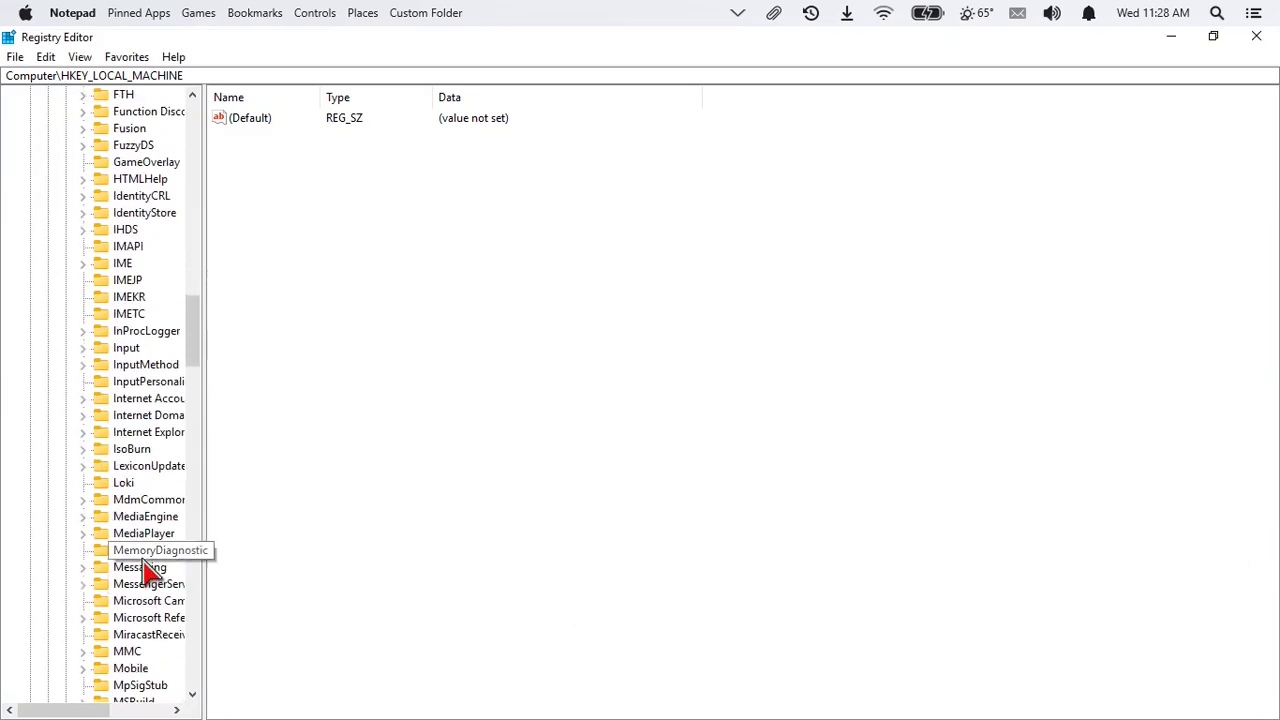
{"action": "scroll", "coordinate": [145, 567], "scroll_direction": "down", "scroll_amount": 20}
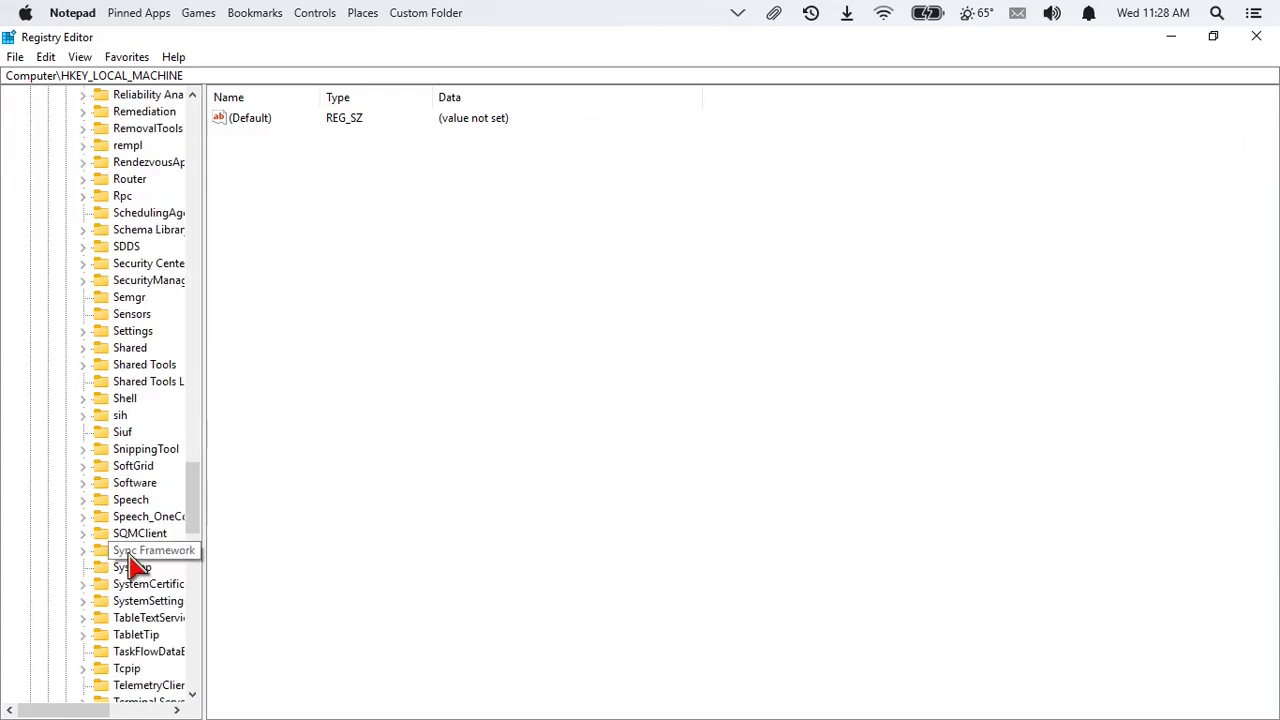
{"action": "scroll", "coordinate": [133, 565], "scroll_direction": "down", "scroll_amount": 3}
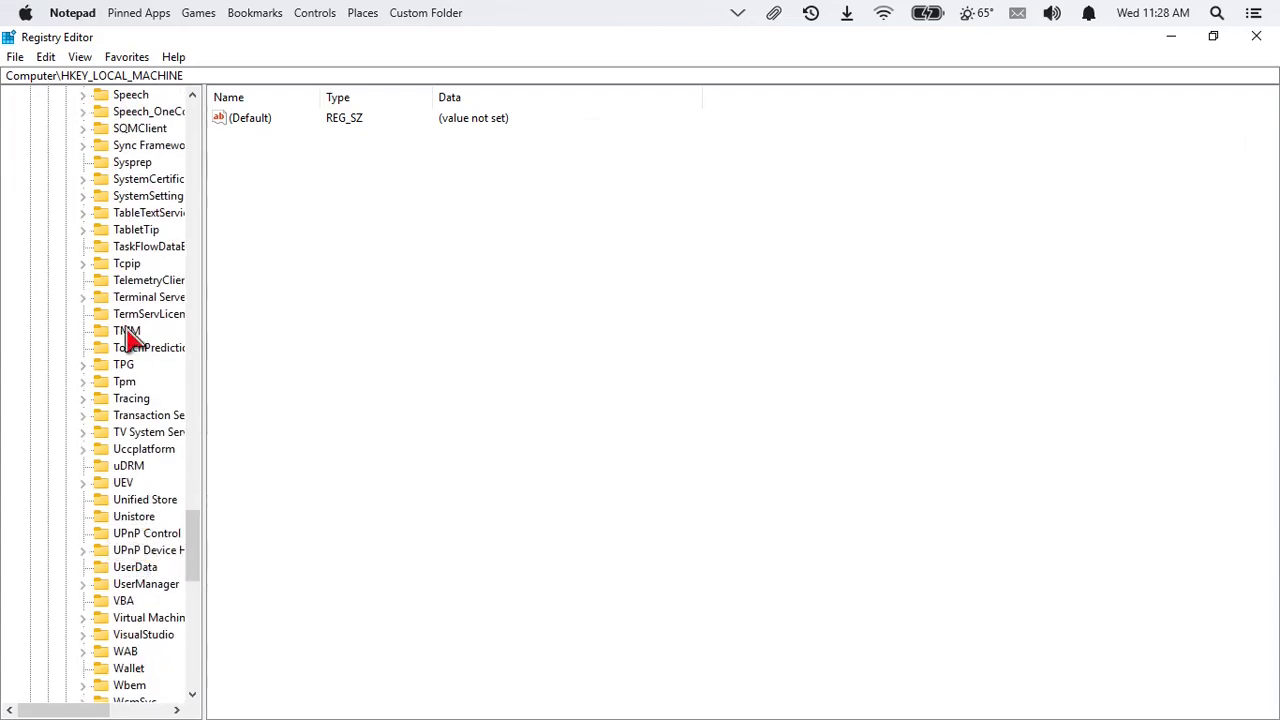
{"action": "scroll", "coordinate": [133, 443], "scroll_direction": "down", "scroll_amount": 7}
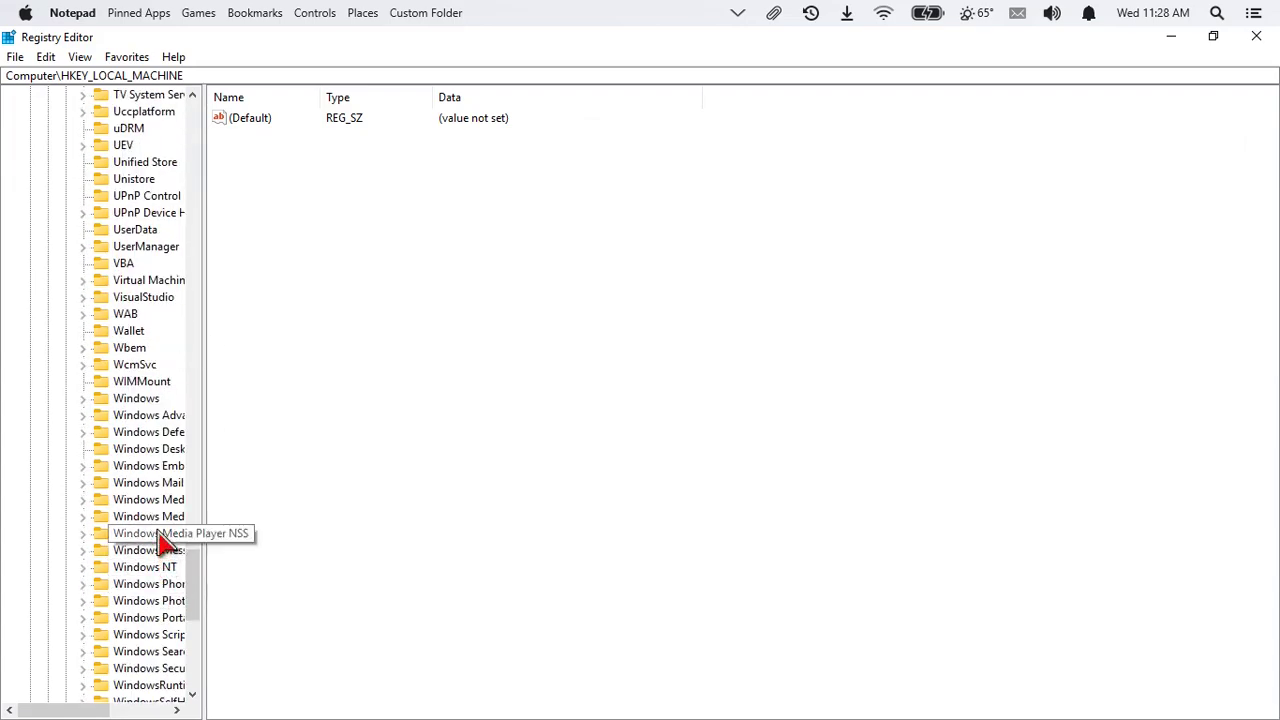
{"action": "left_click", "coordinate": [84, 400]}
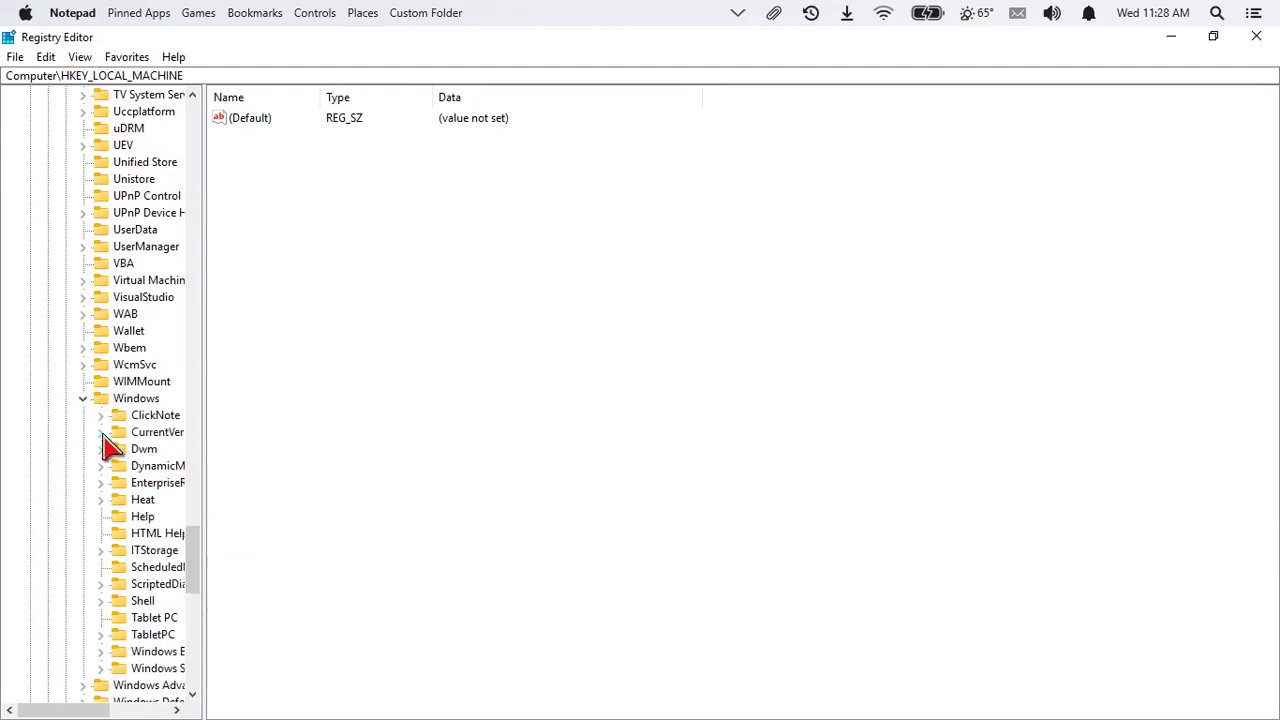
{"action": "left_click", "coordinate": [101, 432]}
Widen the registry tree pane enough to show the full names of the CurrentVersion subkeys.
{"action": "scroll", "coordinate": [133, 585], "scroll_direction": "down", "scroll_amount": 4}
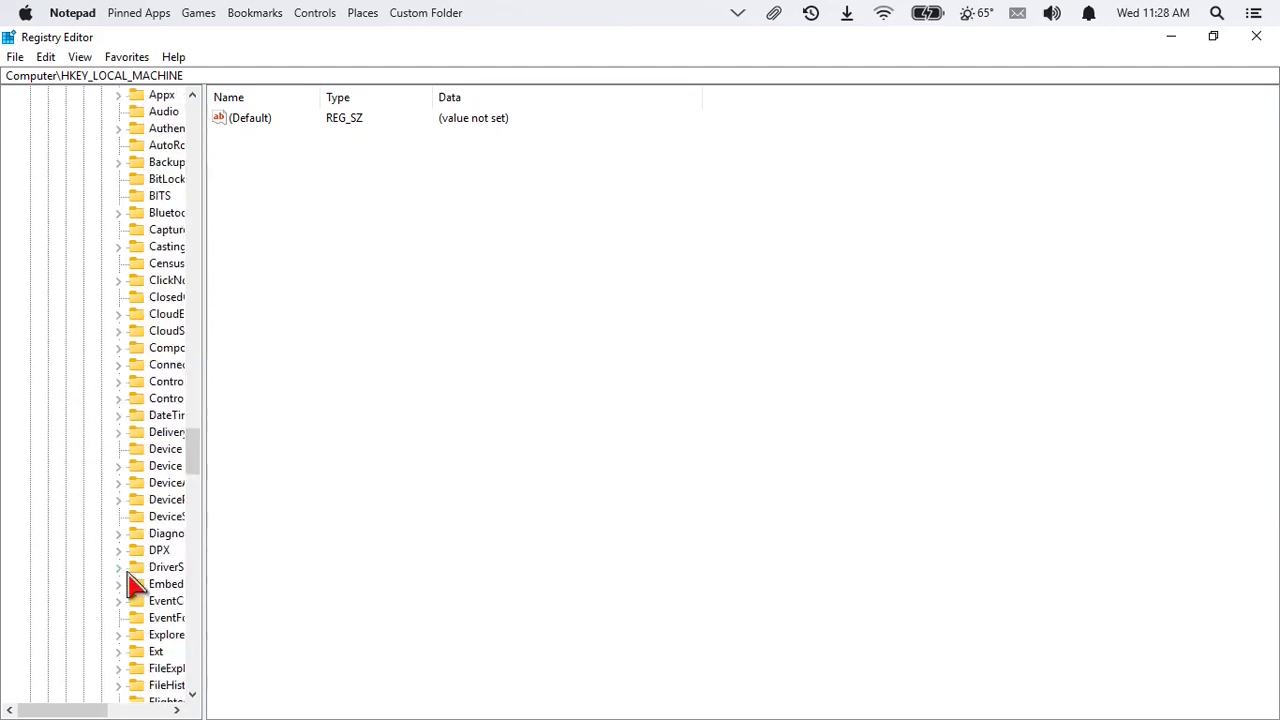
{"action": "scroll", "coordinate": [133, 585], "scroll_direction": "down", "scroll_amount": 20}
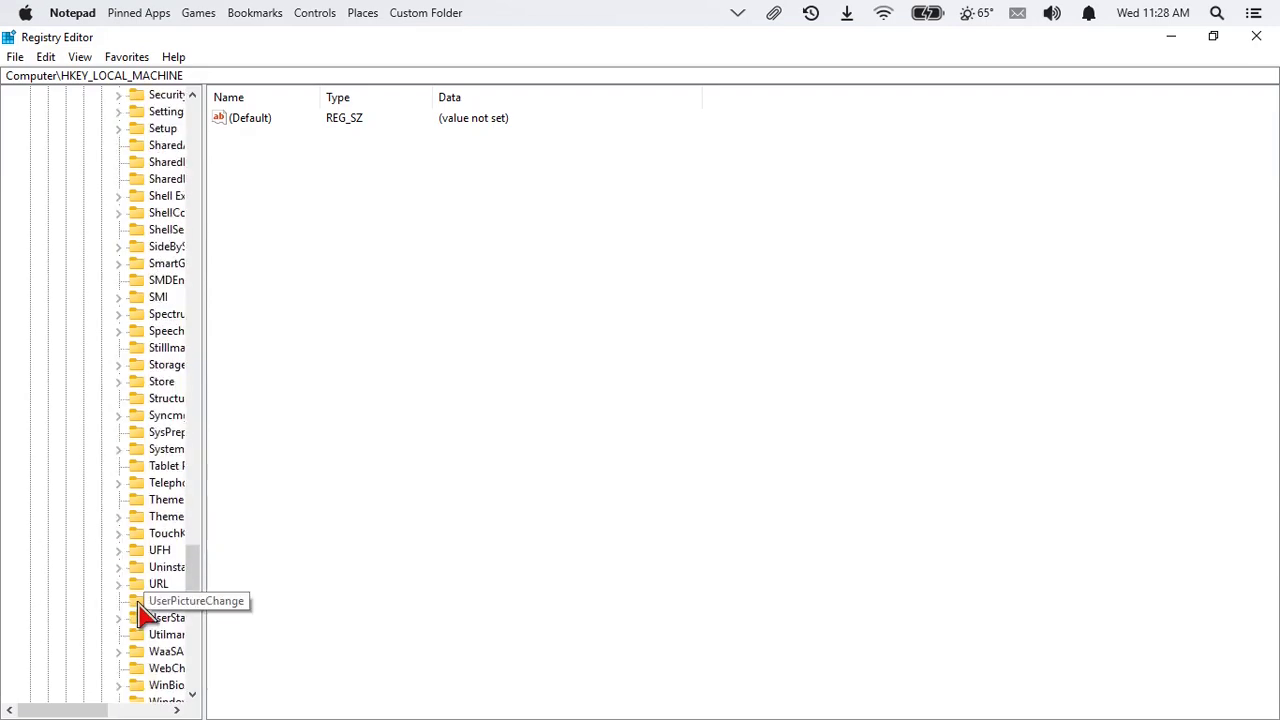
{"action": "scroll", "coordinate": [143, 608], "scroll_direction": "down", "scroll_amount": 5}
{"action": "scroll", "coordinate": [152, 372], "scroll_direction": "up", "scroll_amount": 4}
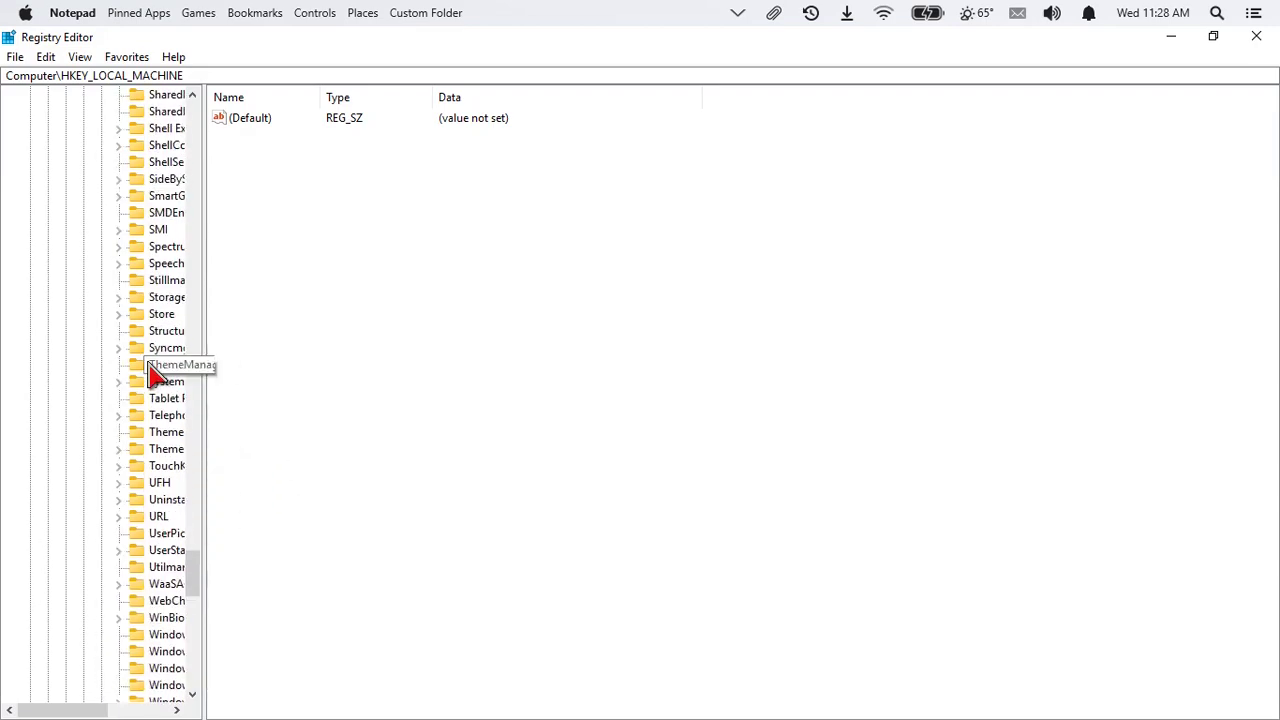
{"action": "scroll", "coordinate": [155, 372], "scroll_direction": "up", "scroll_amount": 4}
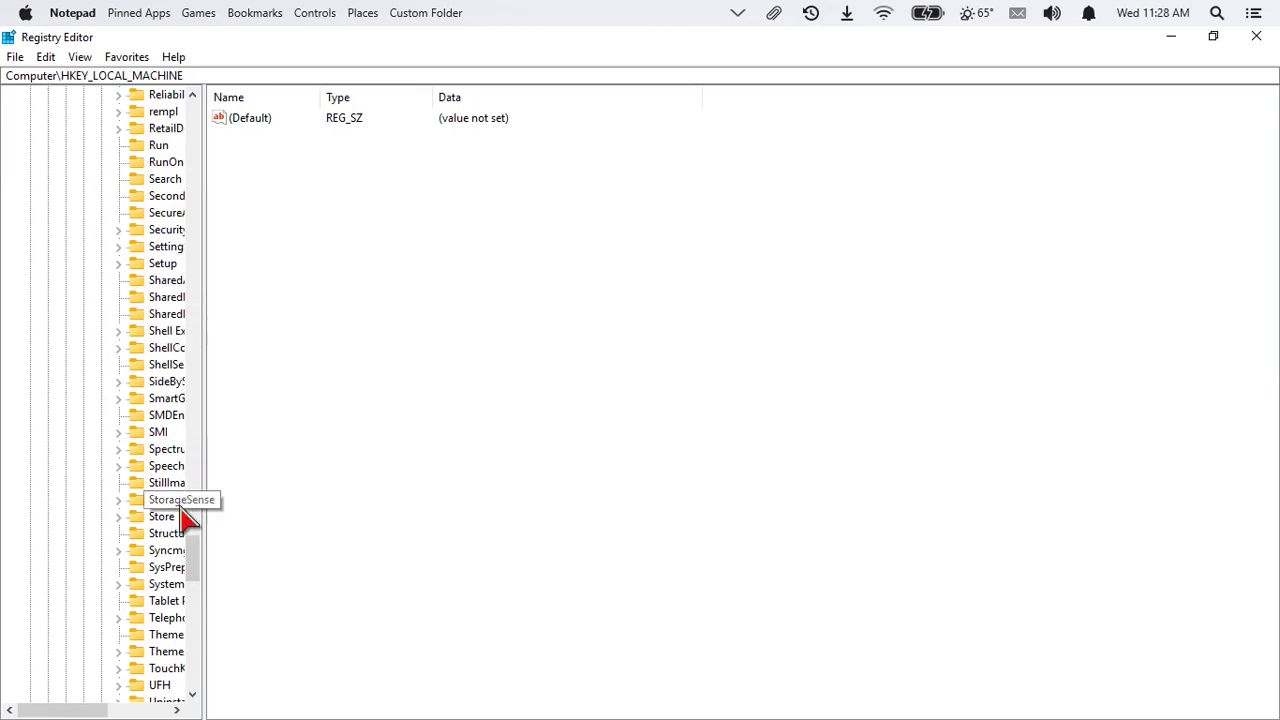
{"action": "left_click_drag", "start_coordinate": [205, 440], "coordinate": [264, 443]}
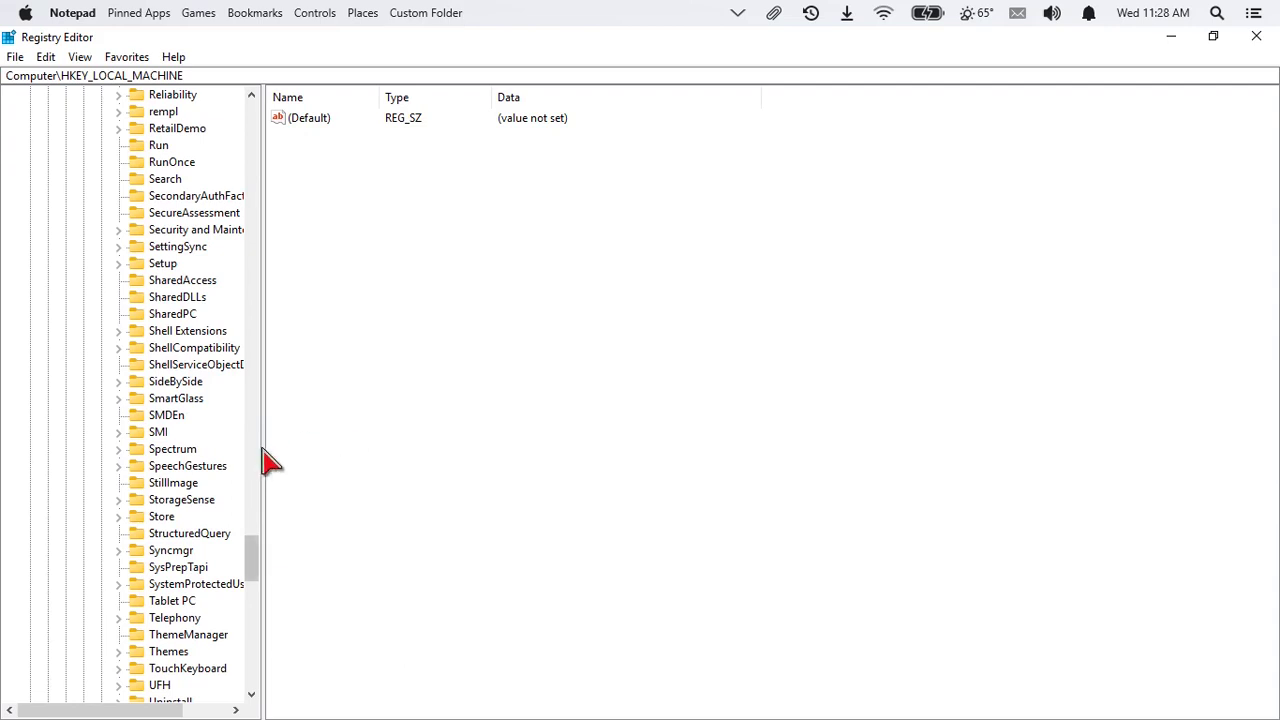
{"action": "left_click_drag", "start_coordinate": [263, 445], "coordinate": [500, 449]}
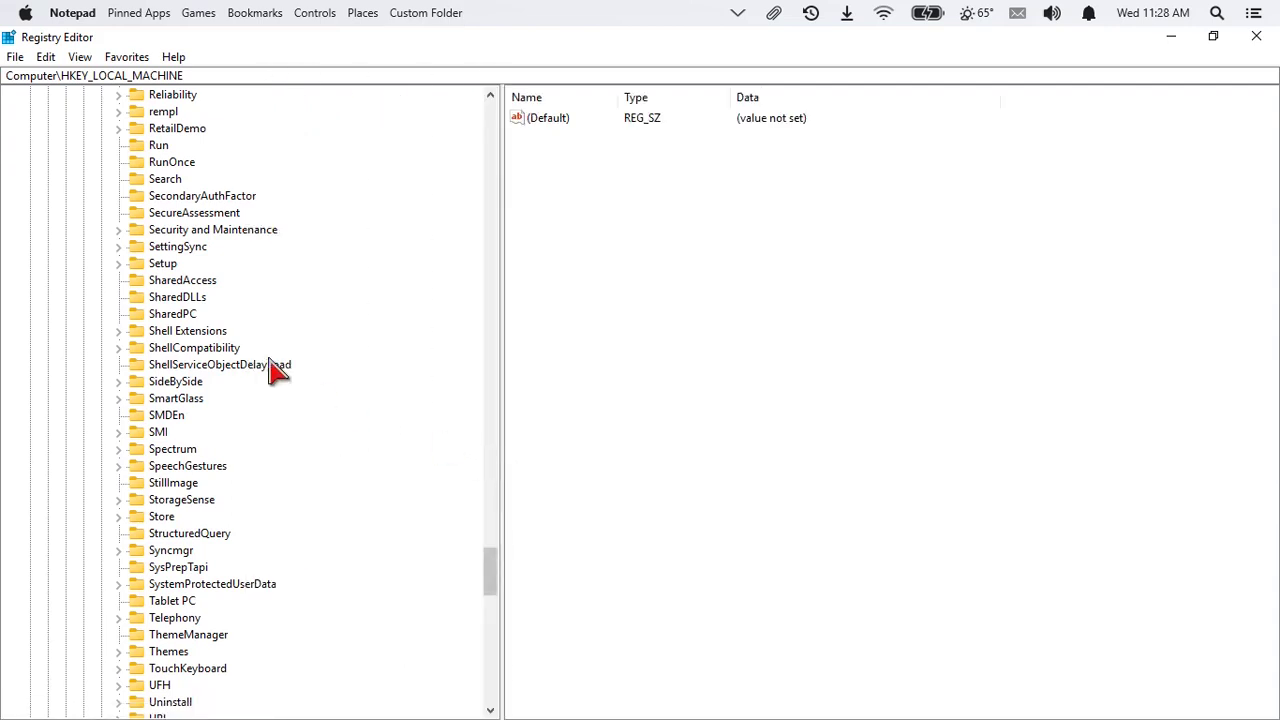
Locate the Explorer key under CurrentVersion and expand it.
{"action": "scroll", "coordinate": [195, 553], "scroll_direction": "up", "scroll_amount": 1}
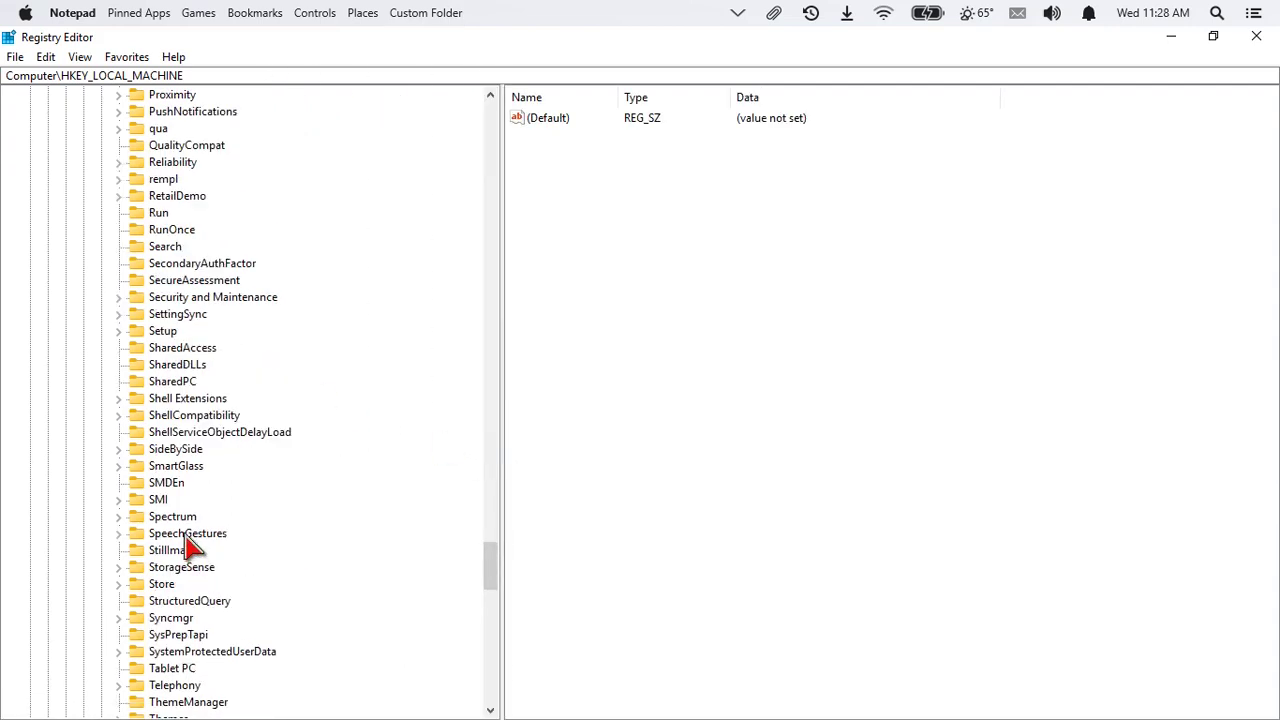
{"action": "scroll", "coordinate": [192, 546], "scroll_direction": "up", "scroll_amount": 2}
{"action": "scroll", "coordinate": [224, 312], "scroll_direction": "up", "scroll_amount": 8}
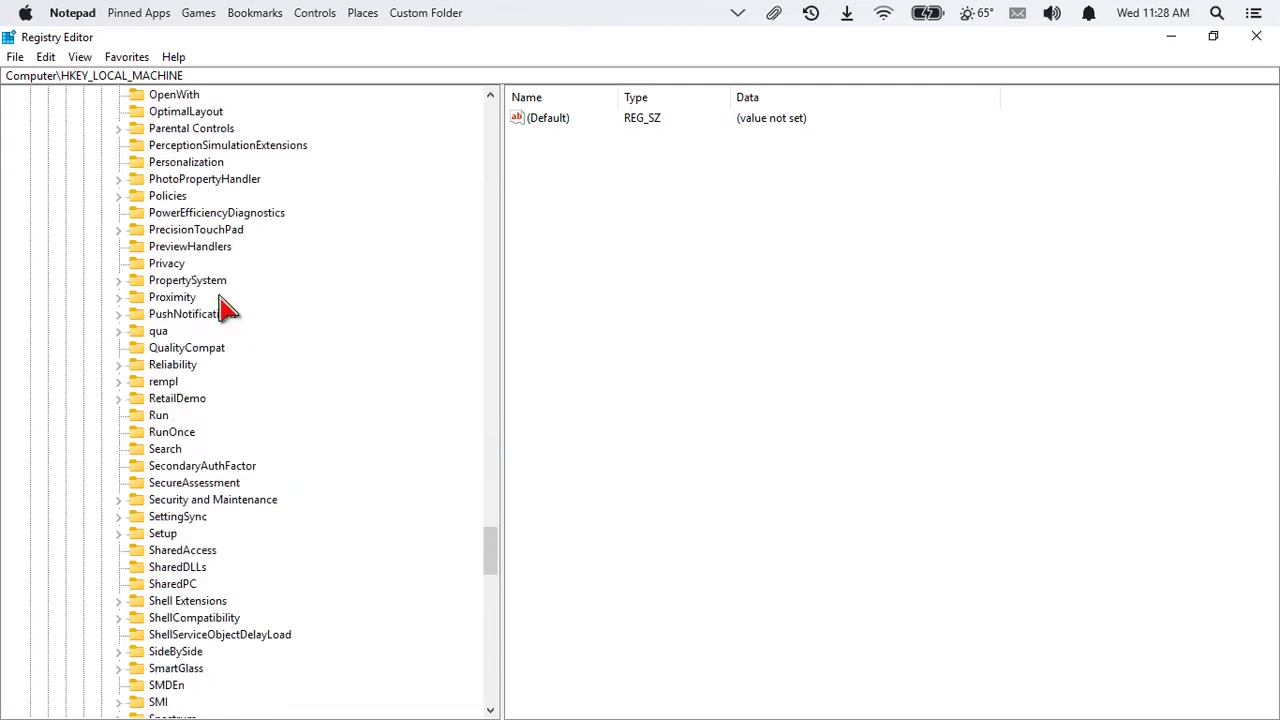
{"action": "scroll", "coordinate": [224, 312], "scroll_direction": "up", "scroll_amount": 20}
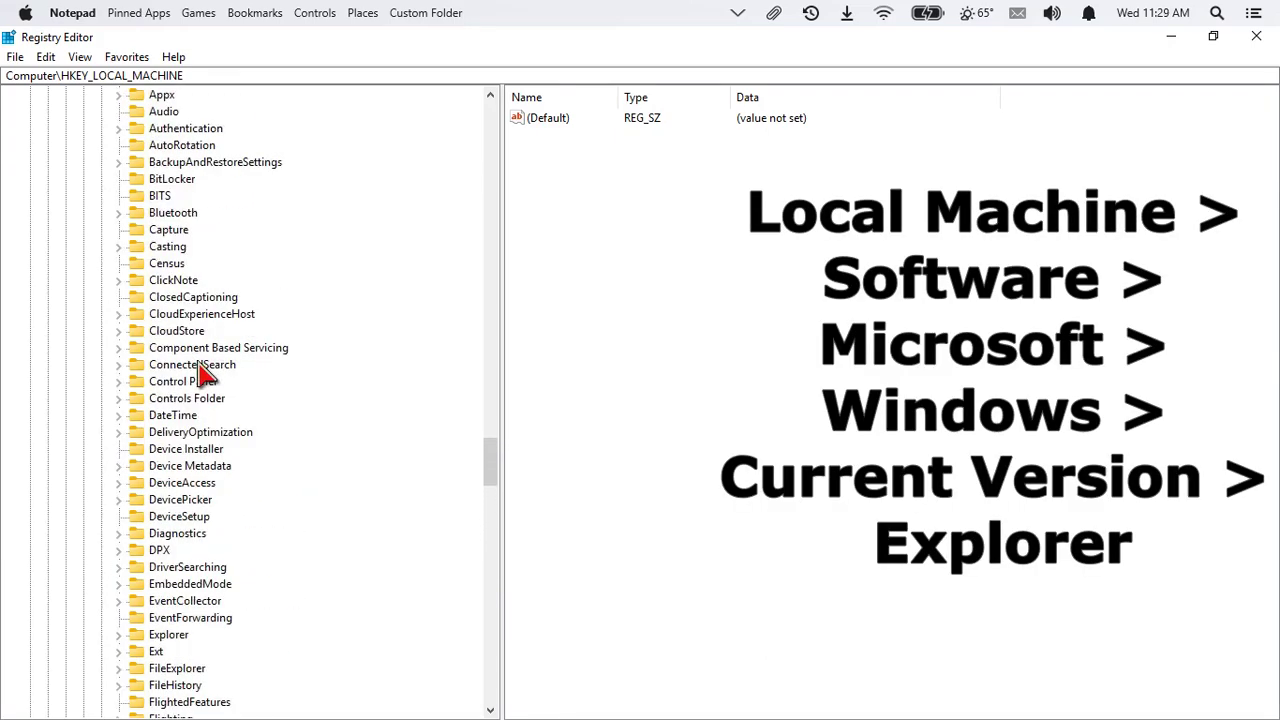
{"action": "scroll", "coordinate": [164, 470], "scroll_direction": "down", "scroll_amount": 7}
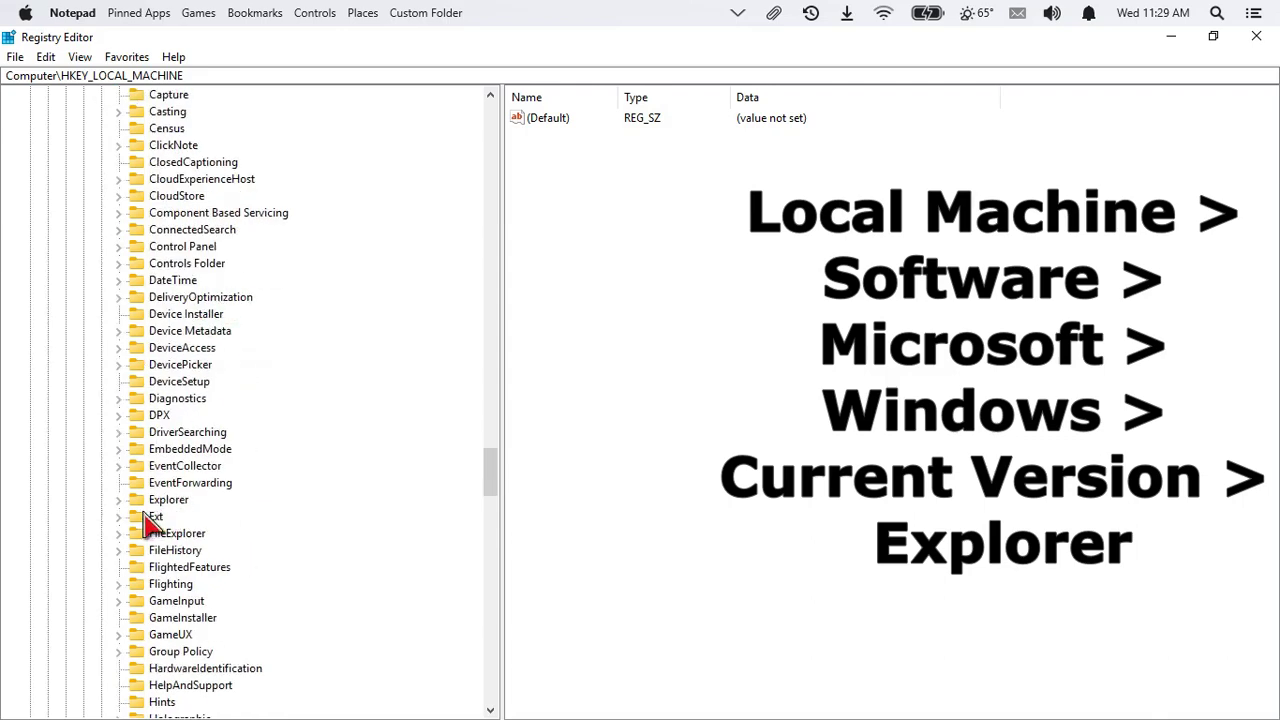
{"action": "left_click", "coordinate": [119, 500]}
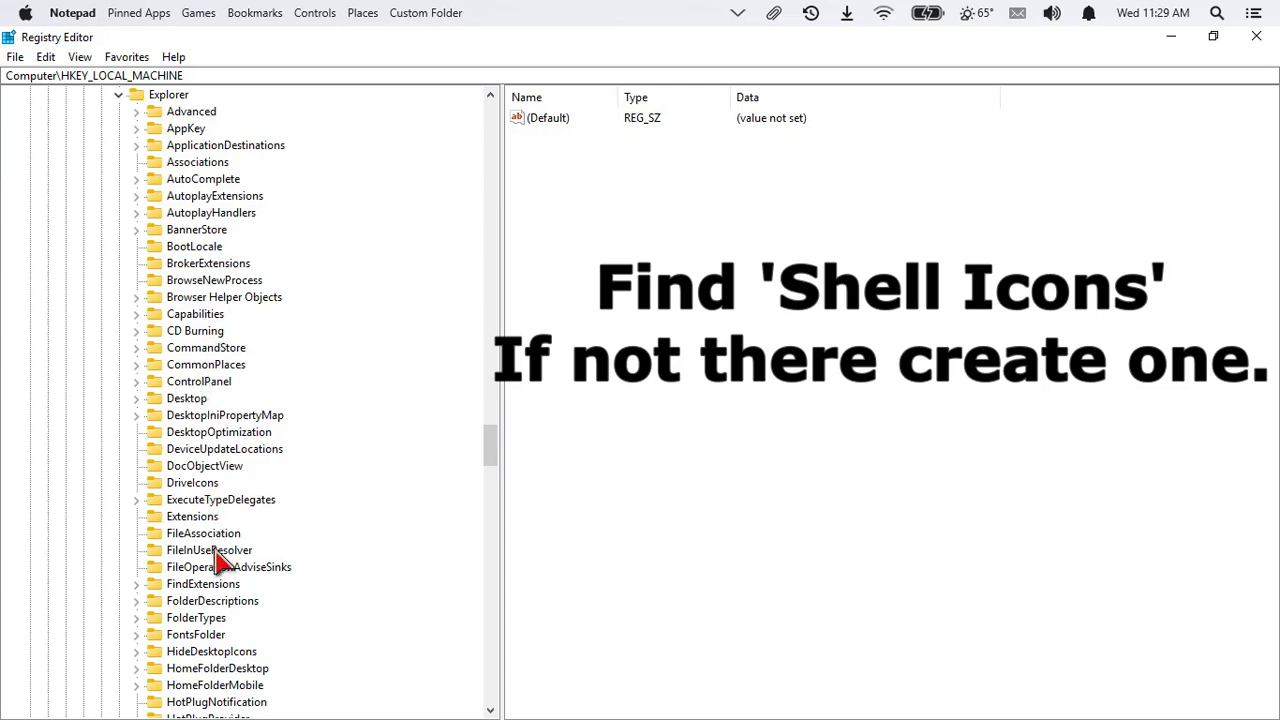
Check the Explorer subkeys for Shell Icons and create a new key named Shell Icons under Explorer.
{"action": "scroll", "coordinate": [245, 595], "scroll_direction": "down", "scroll_amount": 1}
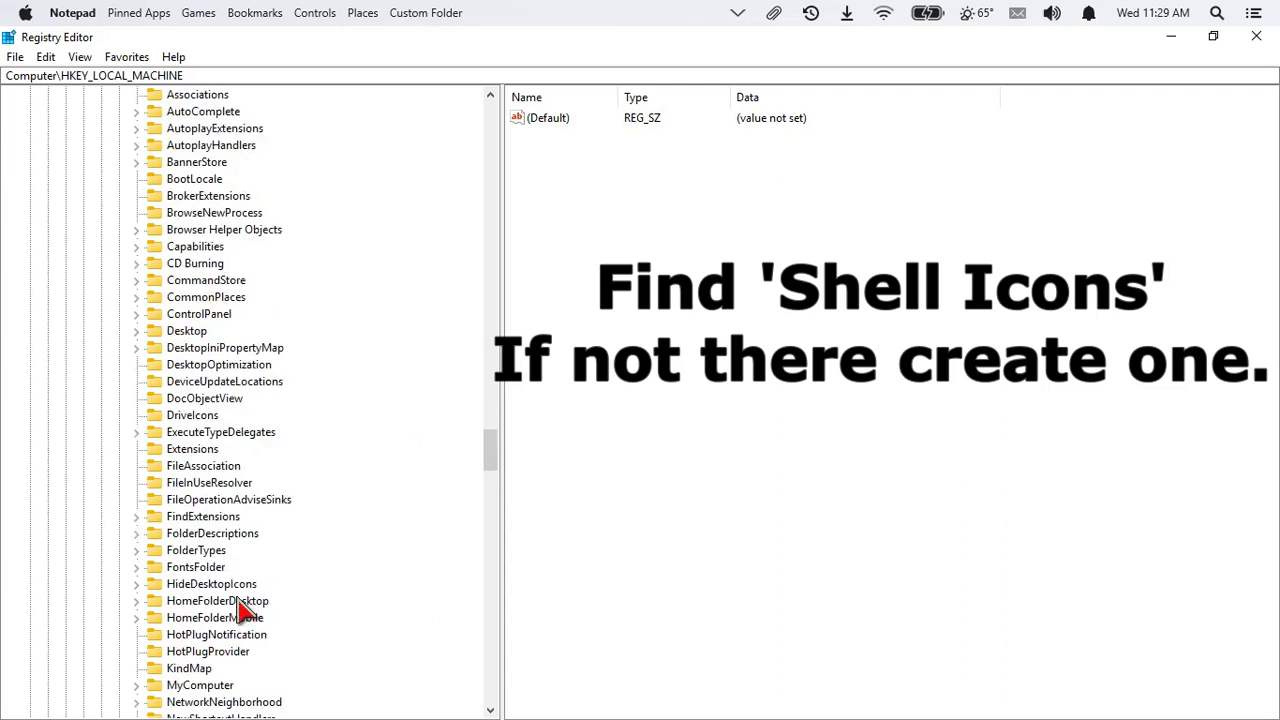
{"action": "scroll", "coordinate": [212, 488], "scroll_direction": "down", "scroll_amount": 3}
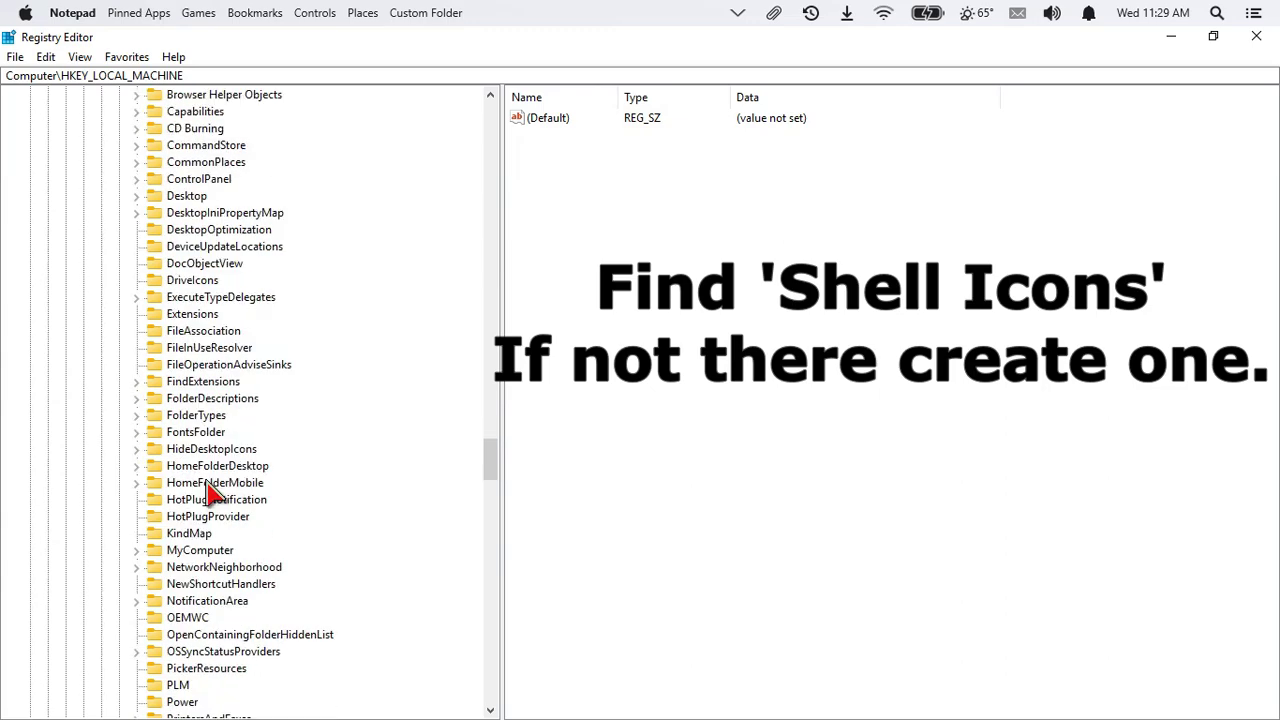
{"action": "scroll", "coordinate": [212, 488], "scroll_direction": "down", "scroll_amount": 3}
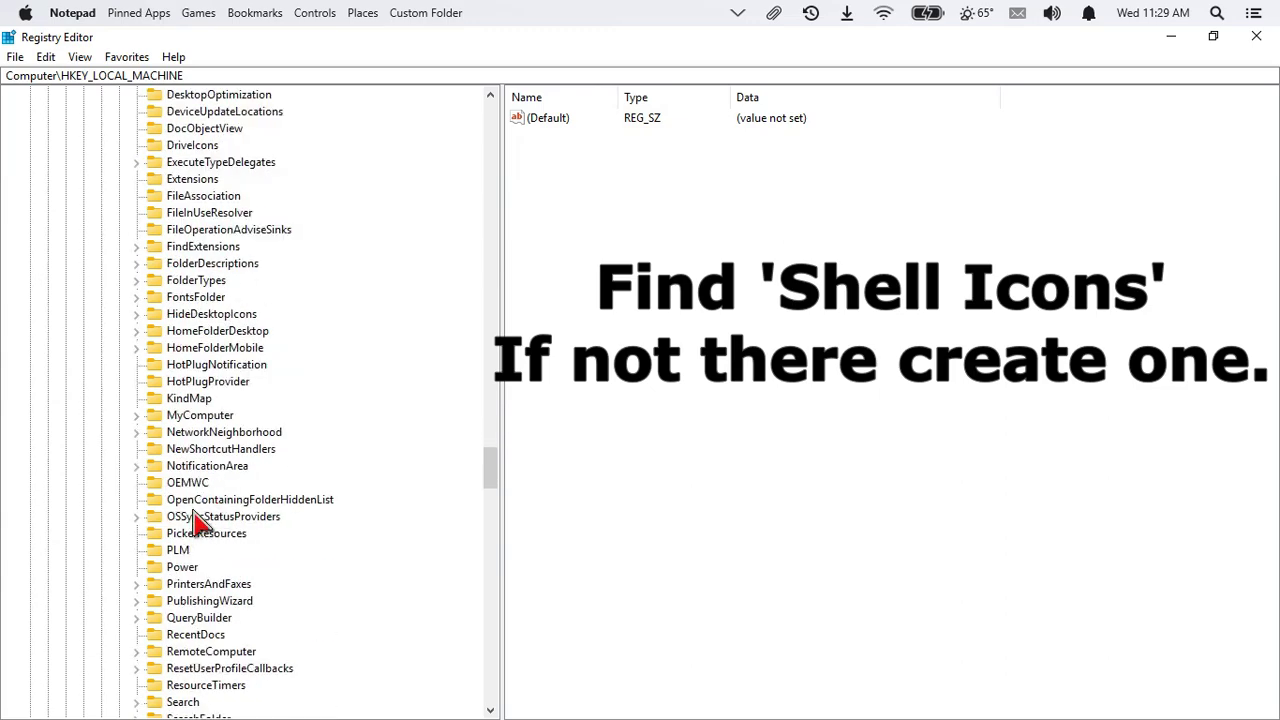
{"action": "scroll", "coordinate": [222, 522], "scroll_direction": "down", "scroll_amount": 6}
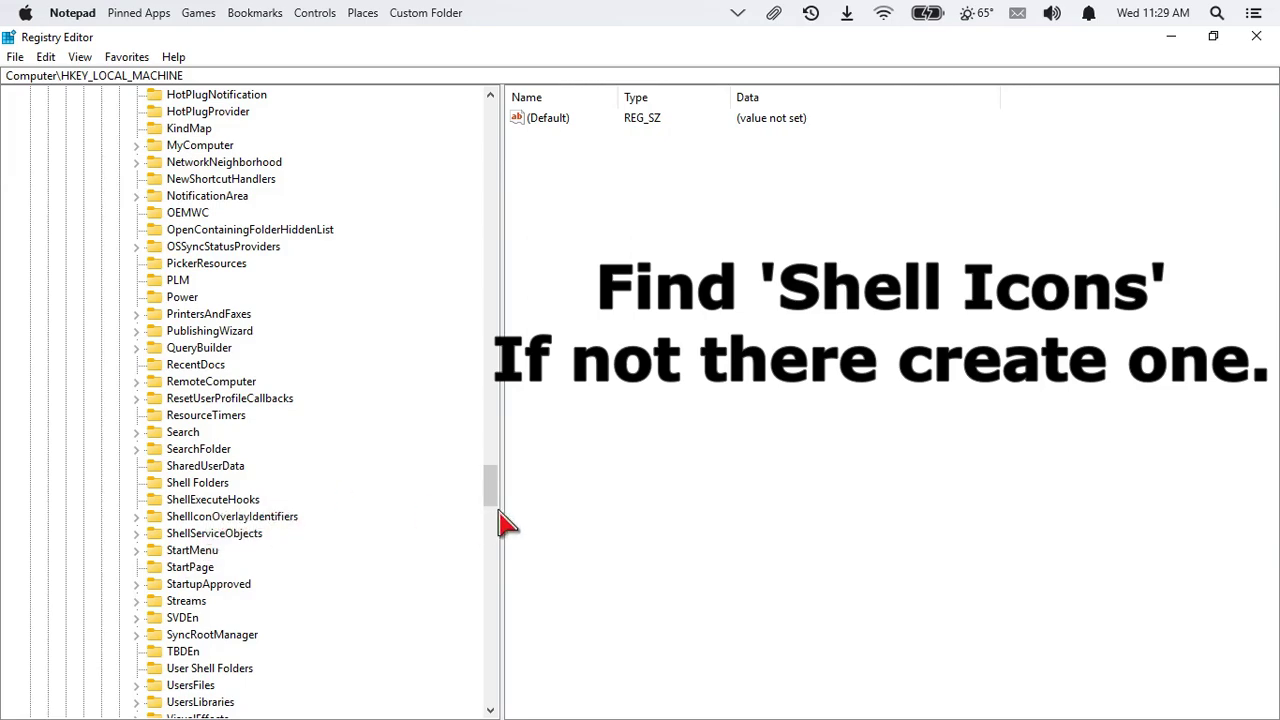
{"action": "scroll", "coordinate": [386, 506], "scroll_direction": "up", "scroll_amount": 20}
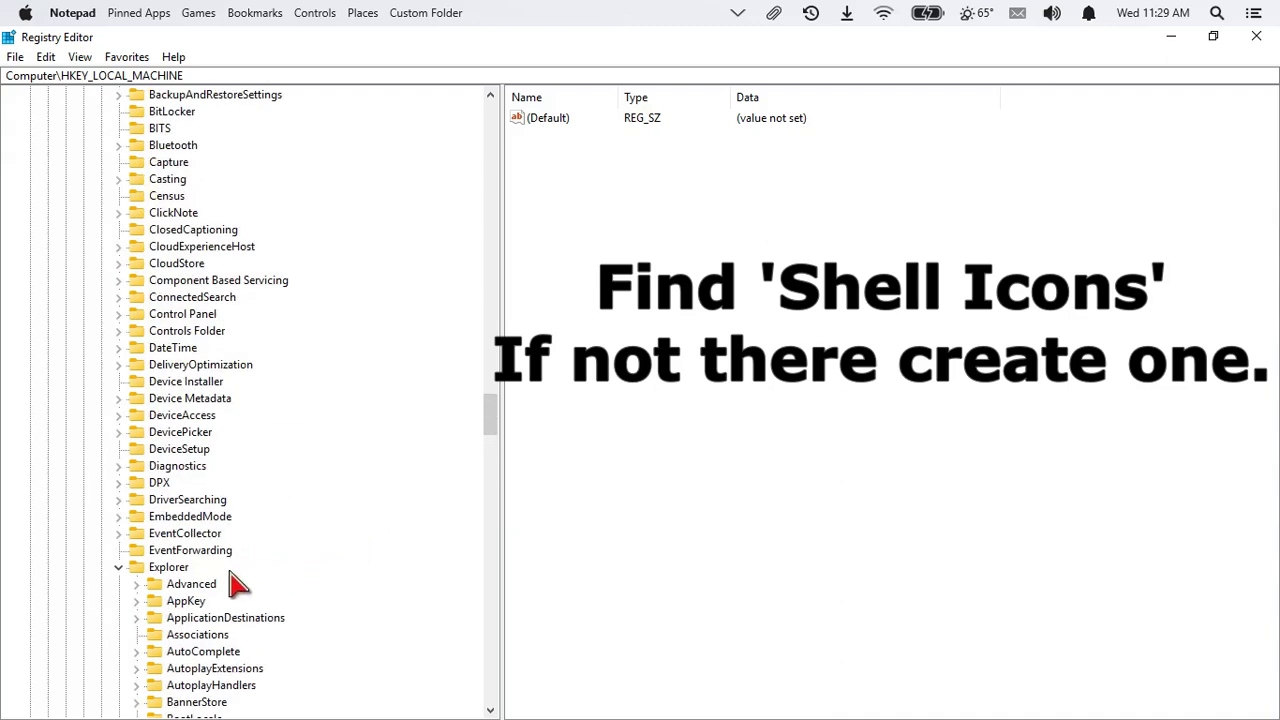
{"action": "scroll", "coordinate": [160, 575], "scroll_direction": "down", "scroll_amount": 1}
{"action": "left_click", "coordinate": [183, 501]}
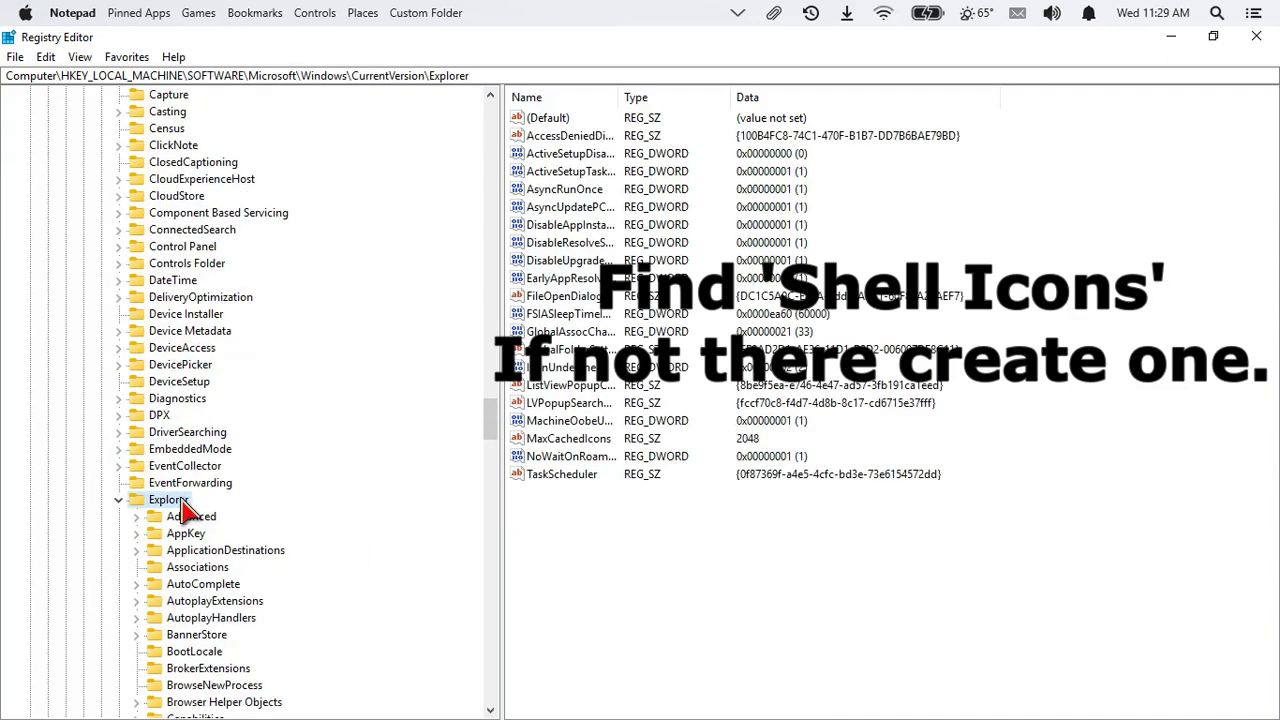
{"action": "right_click", "coordinate": [183, 511]}
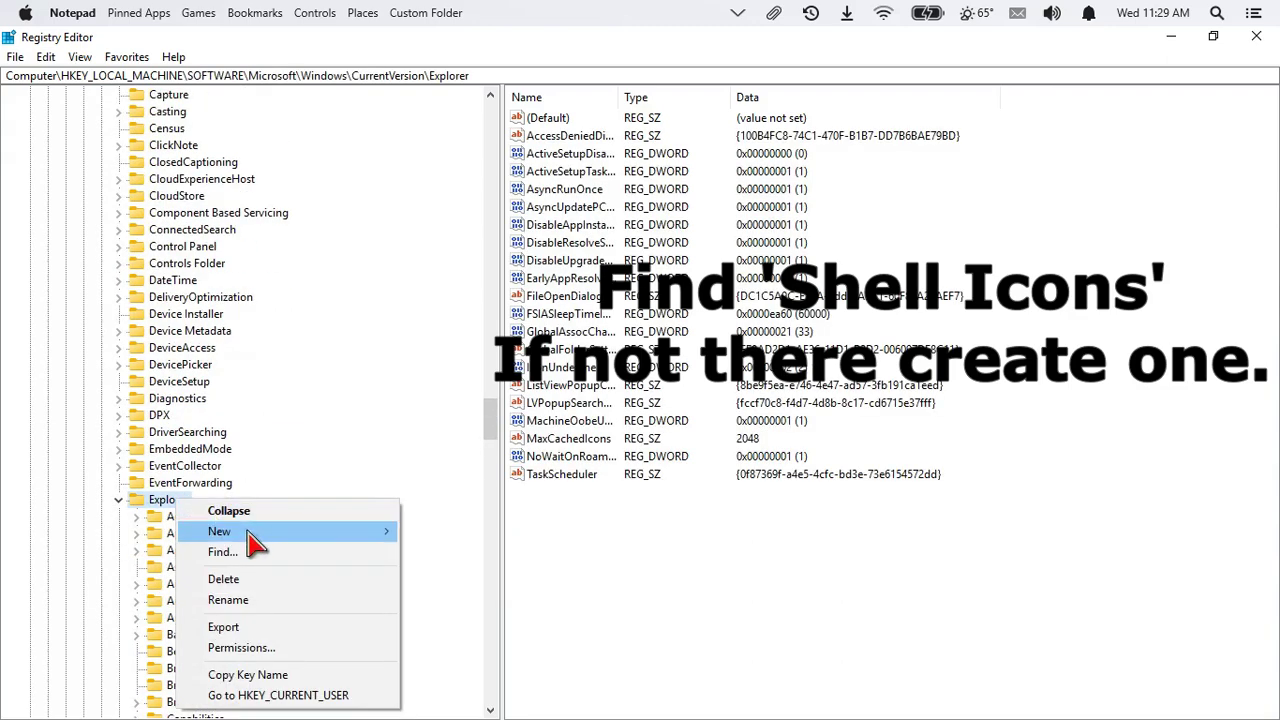
{"action": "mouse_move", "coordinate": [374, 533]}
{"action": "left_click", "coordinate": [468, 533]}
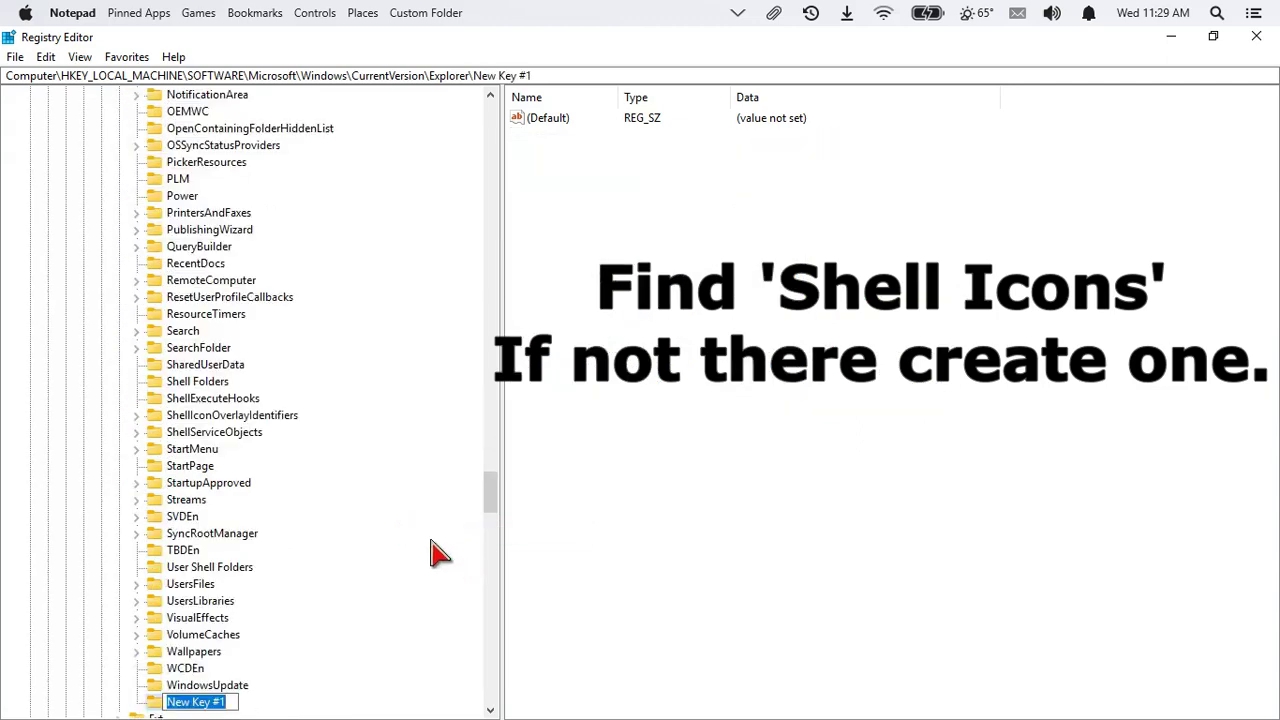
{"action": "key", "text": "BackSpace"}
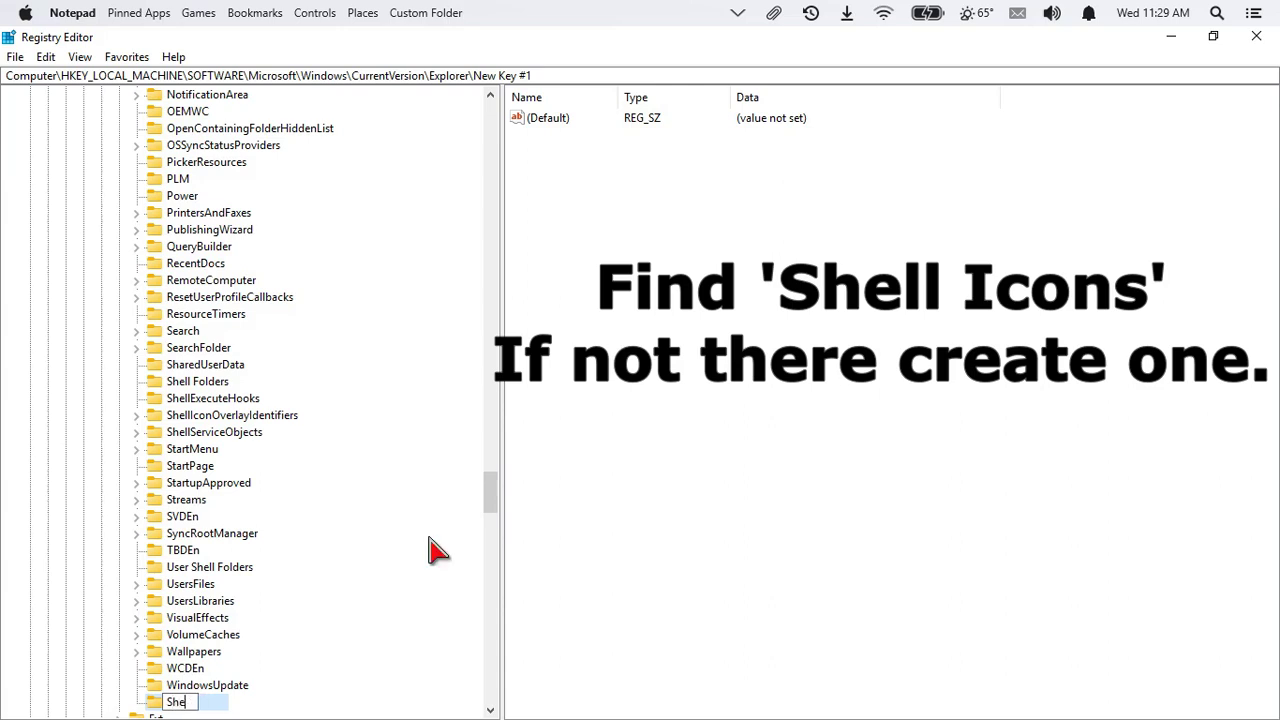
{"action": "type", "text": "Shell Icons"}
{"action": "key", "text": "Return"}
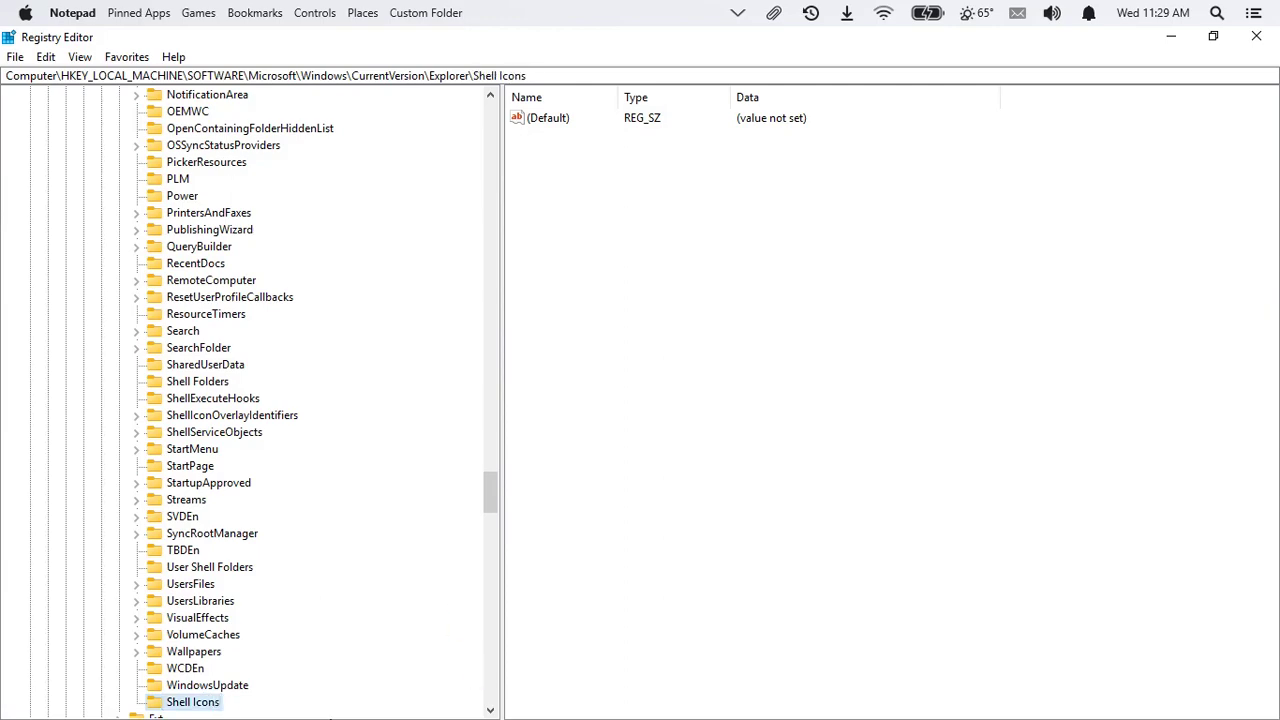
Bring up the Notepad note with the registry instructions and minimize it.
{"action": "key", "text": "super+Tab"}
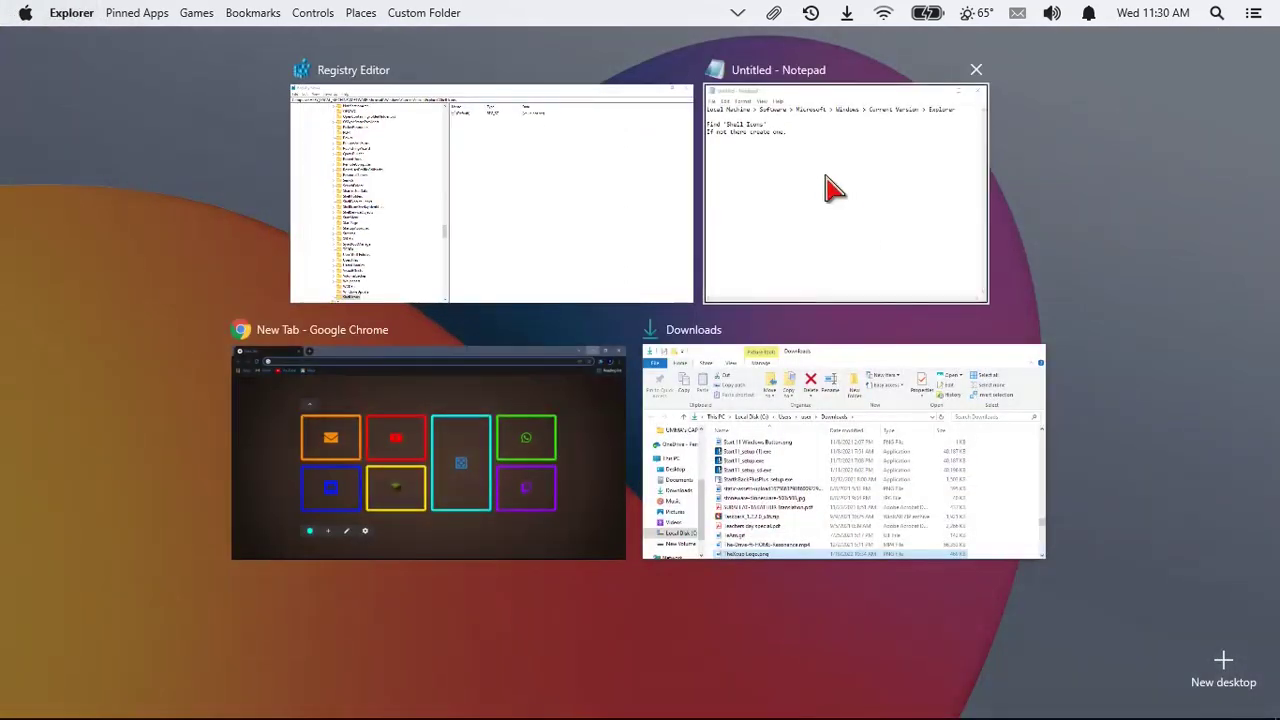
{"action": "left_click", "coordinate": [829, 186]}
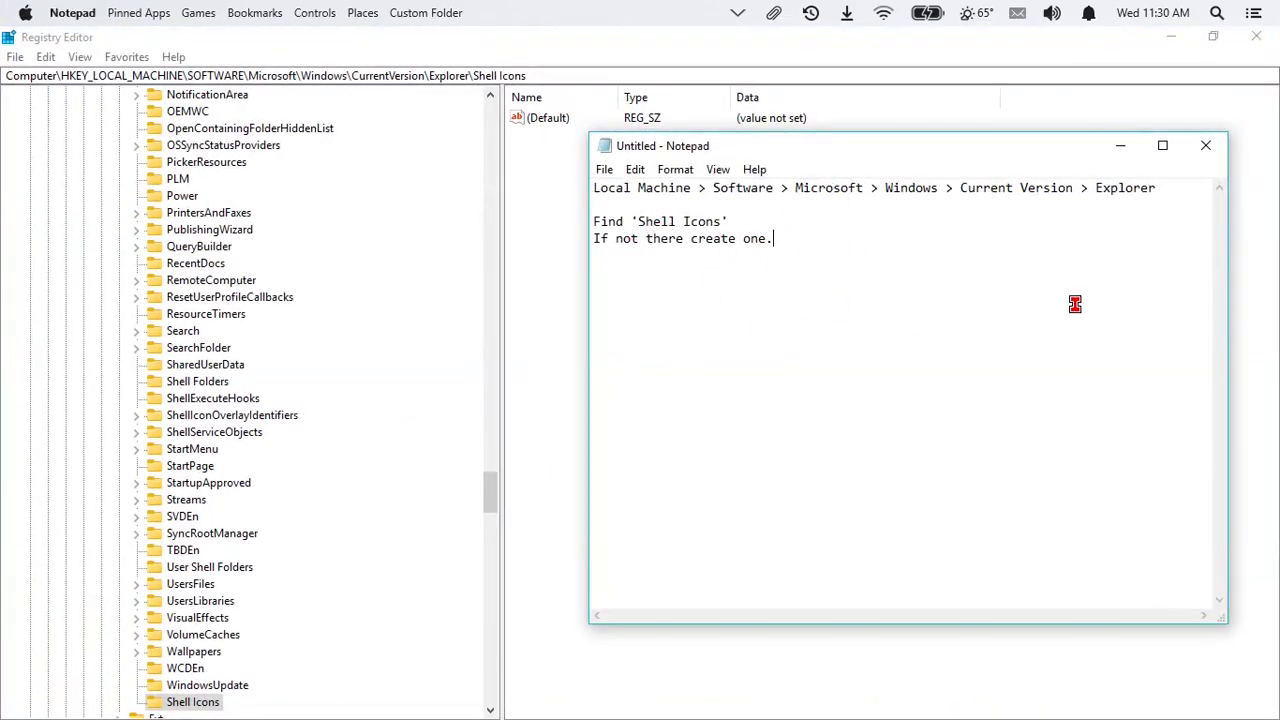
{"action": "left_click", "coordinate": [1121, 148]}
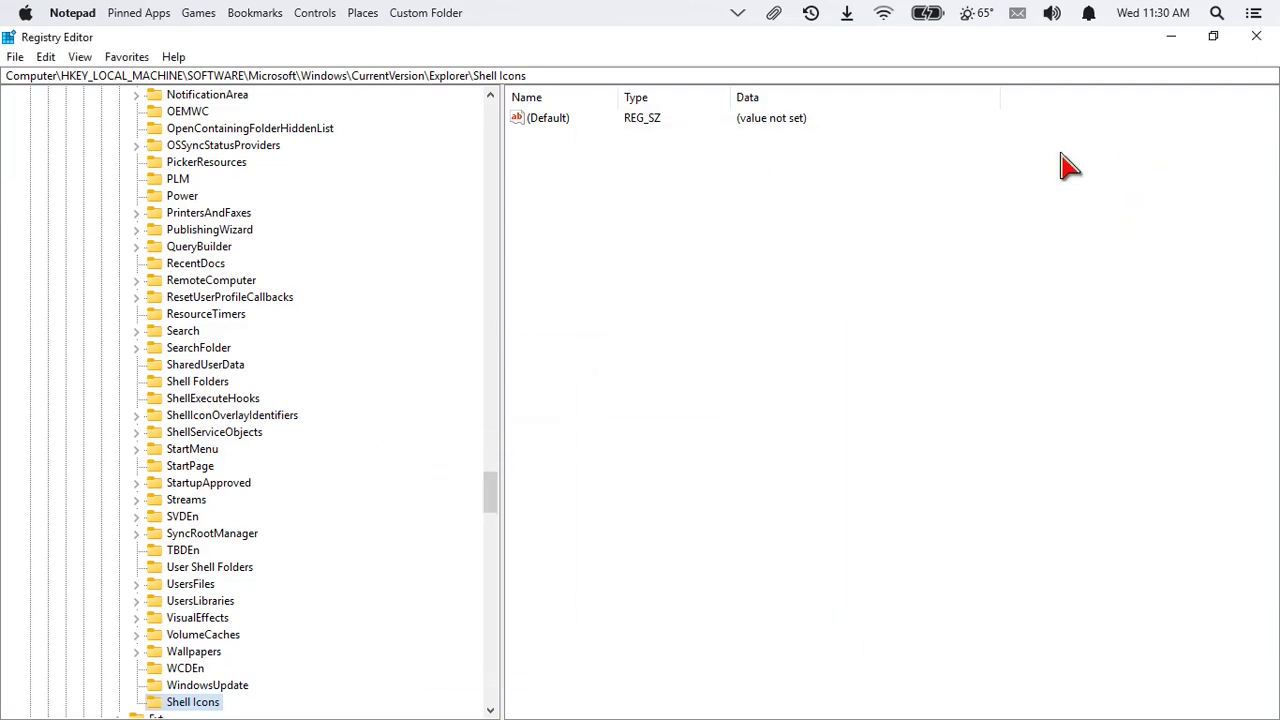
Add a string value named 29 to the Shell Icons key.
{"action": "right_click", "coordinate": [581, 185]}
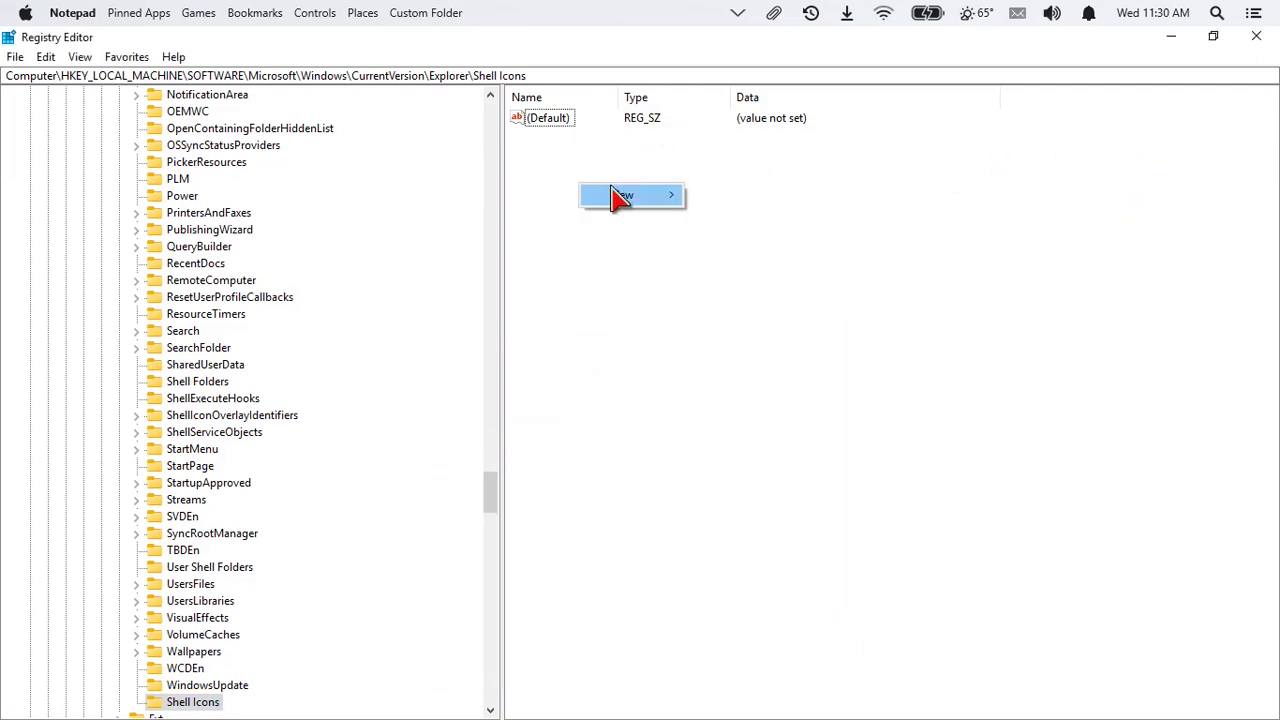
{"action": "mouse_move", "coordinate": [615, 195]}
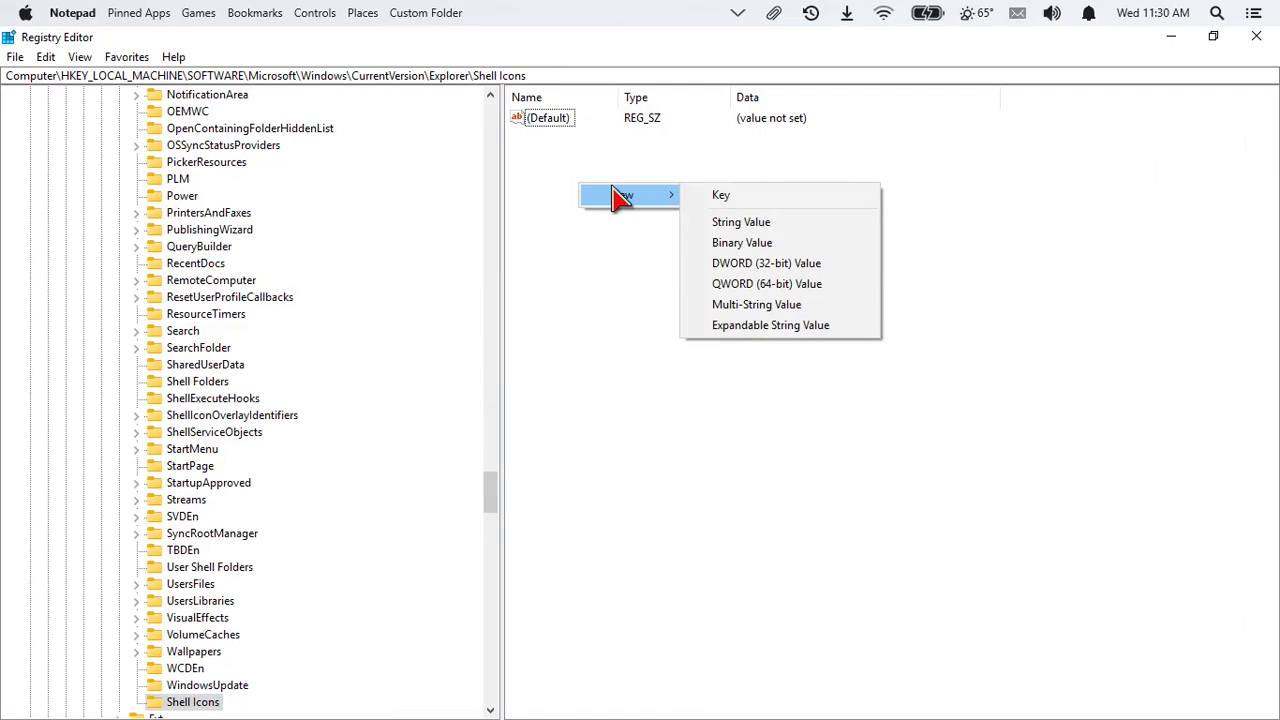
{"action": "left_click", "coordinate": [792, 223]}
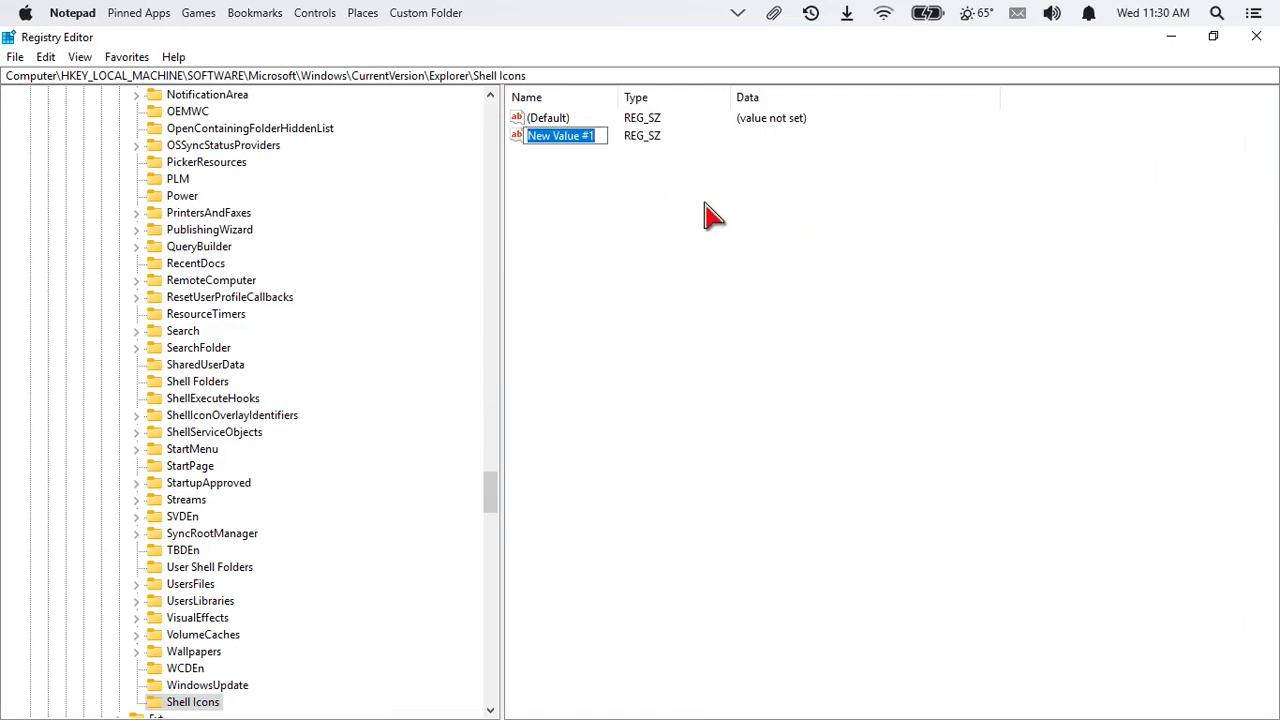
{"action": "key", "text": "BackSpace"}
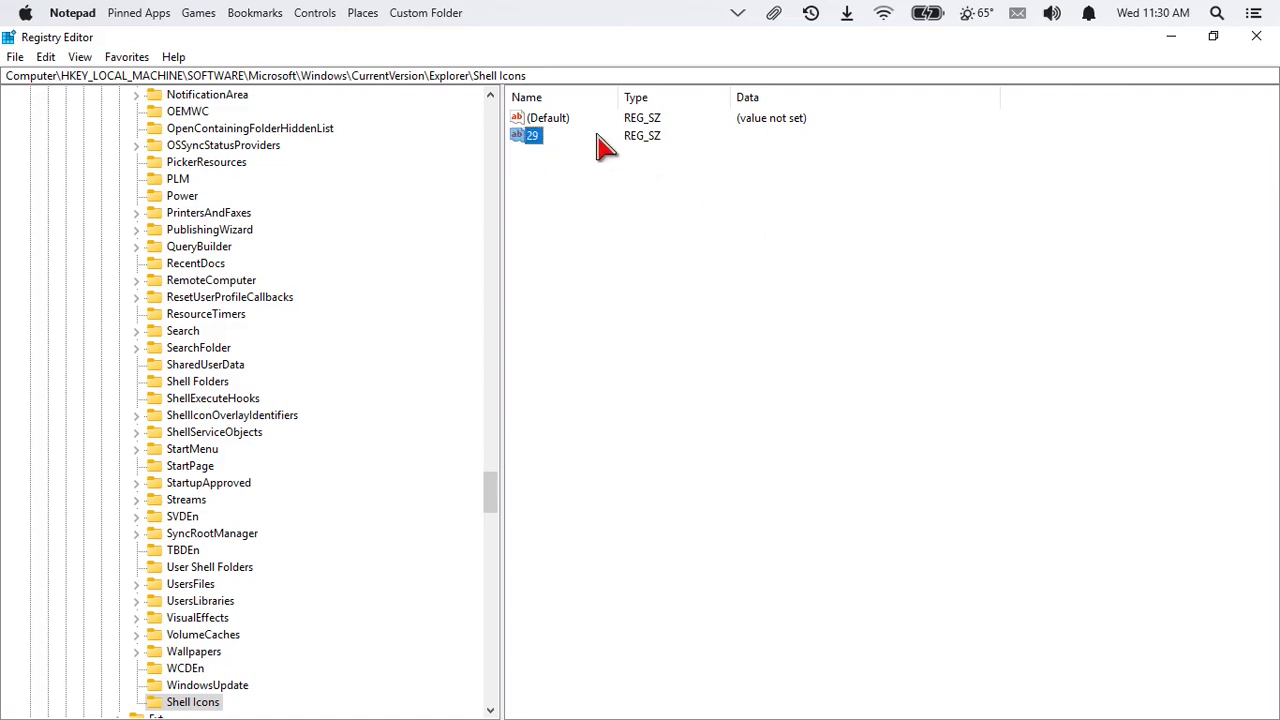
Set the data of the string value 29 in Shell Icons to 29 and minimize the Registry Editor.
{"action": "left_click", "coordinate": [537, 135]}
{"action": "left_click", "coordinate": [518, 137]}
{"action": "double_click", "coordinate": [519, 137]}
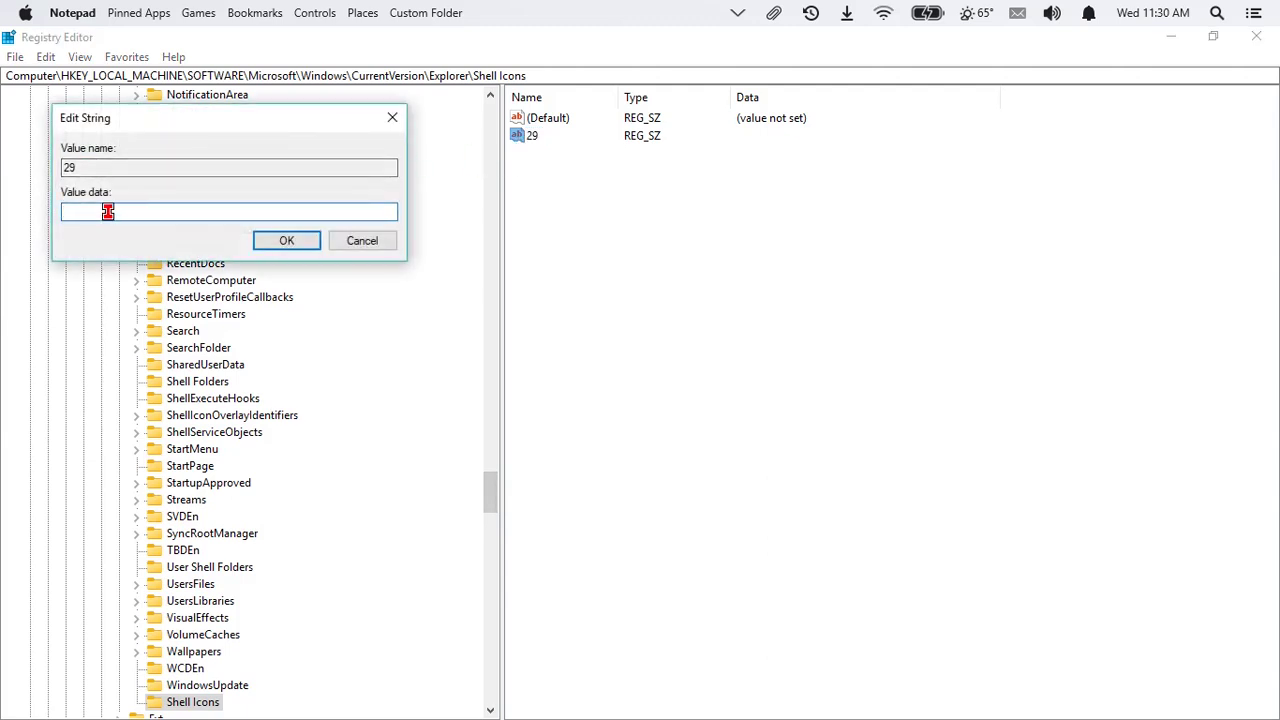
{"action": "left_click", "coordinate": [286, 242]}
{"action": "left_click", "coordinate": [727, 268]}
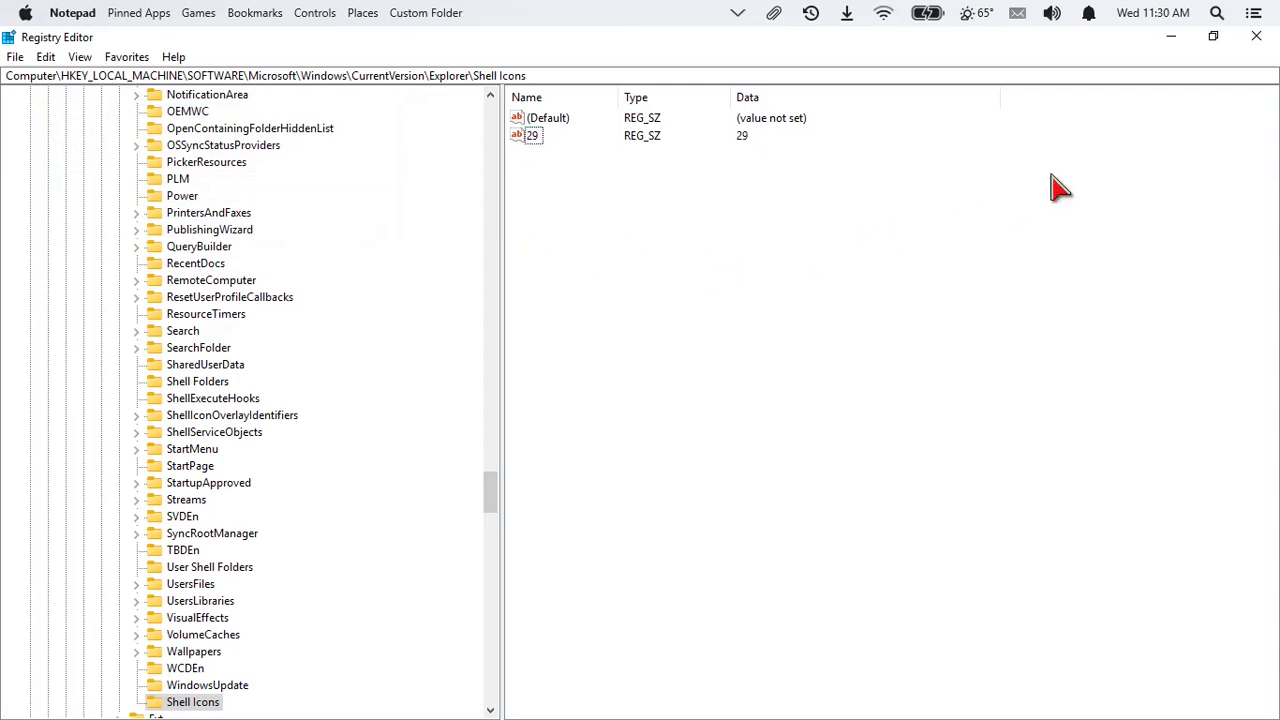
{"action": "left_click", "coordinate": [1186, 42]}
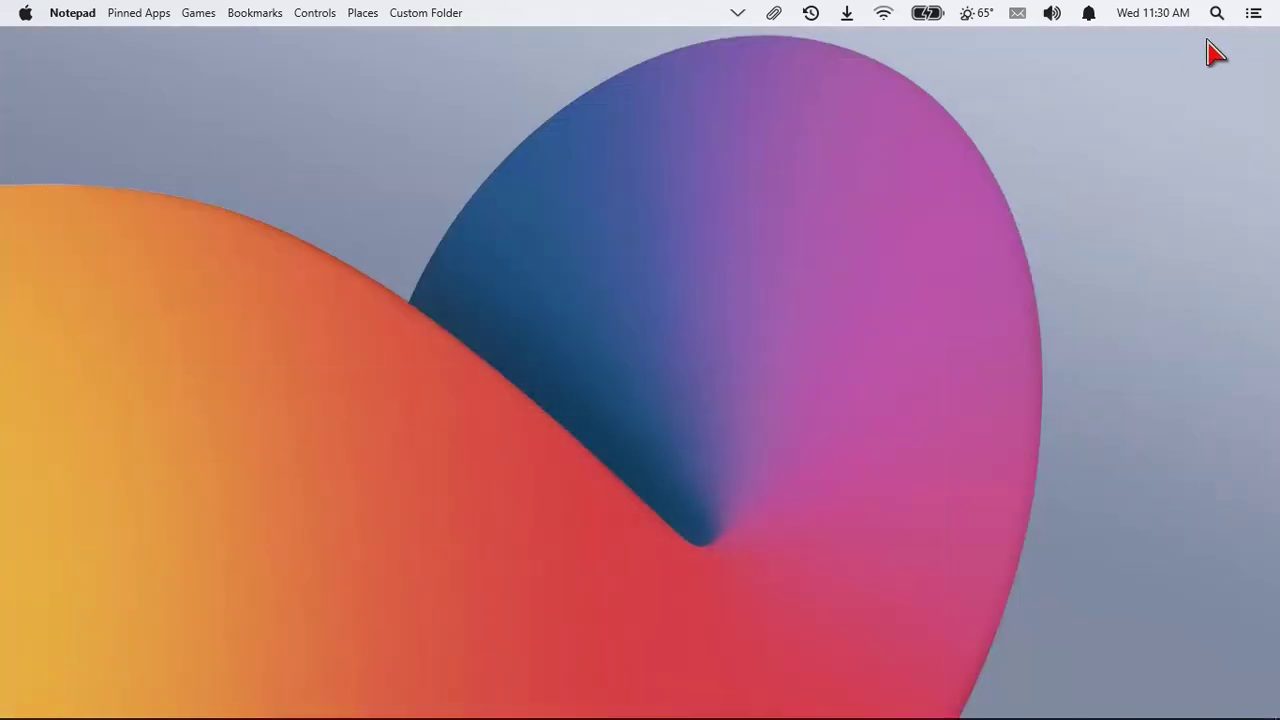
Turn on the display of the desktop icons.
{"action": "right_click", "coordinate": [547, 271]}
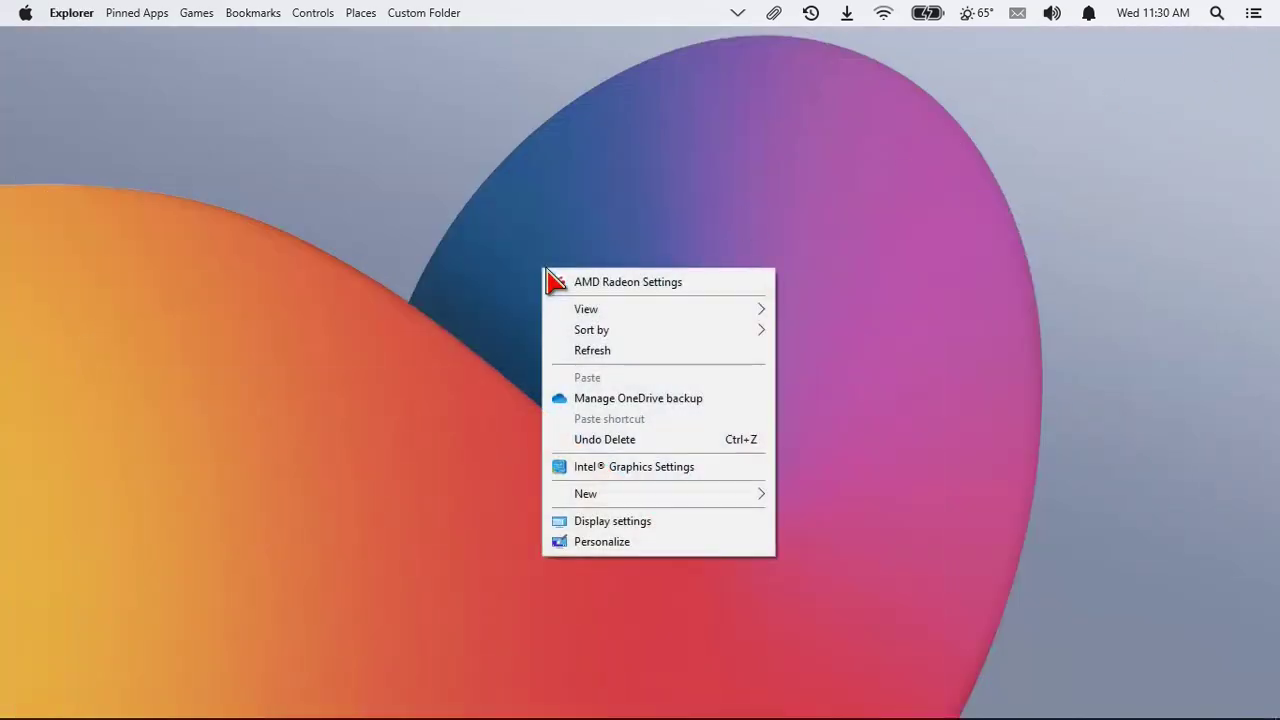
{"action": "mouse_move", "coordinate": [592, 312]}
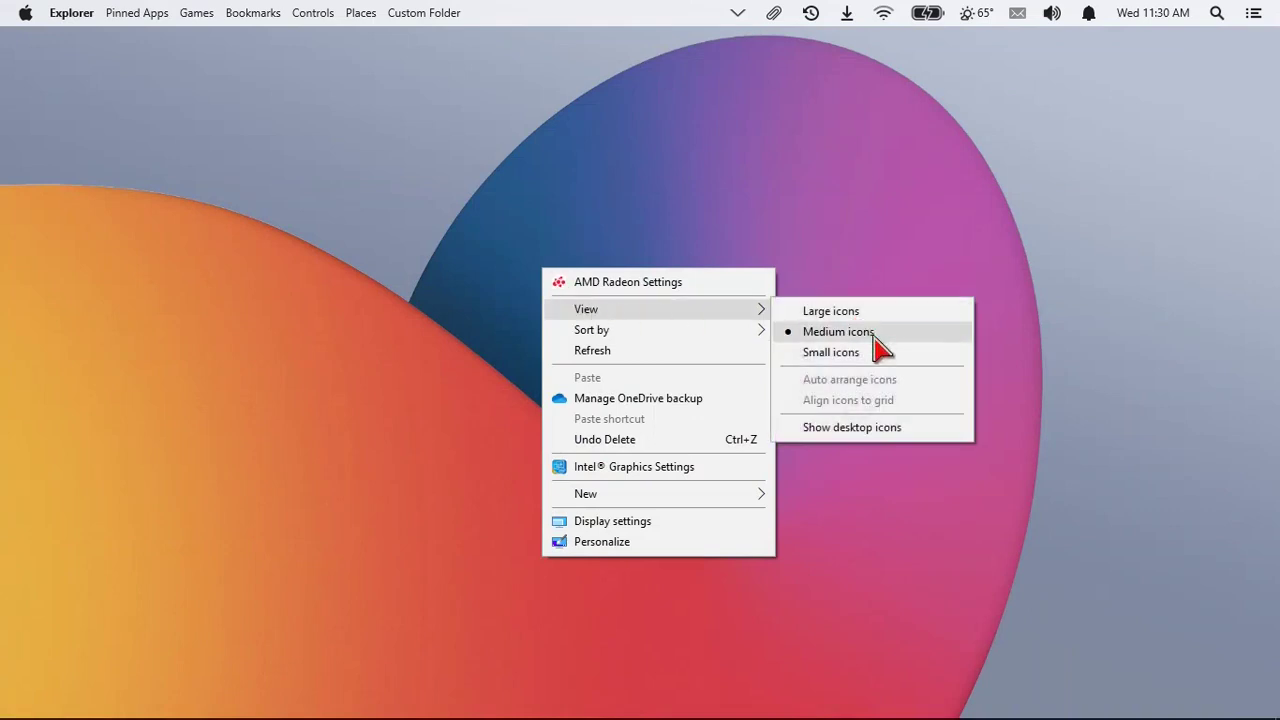
{"action": "left_click", "coordinate": [884, 430]}
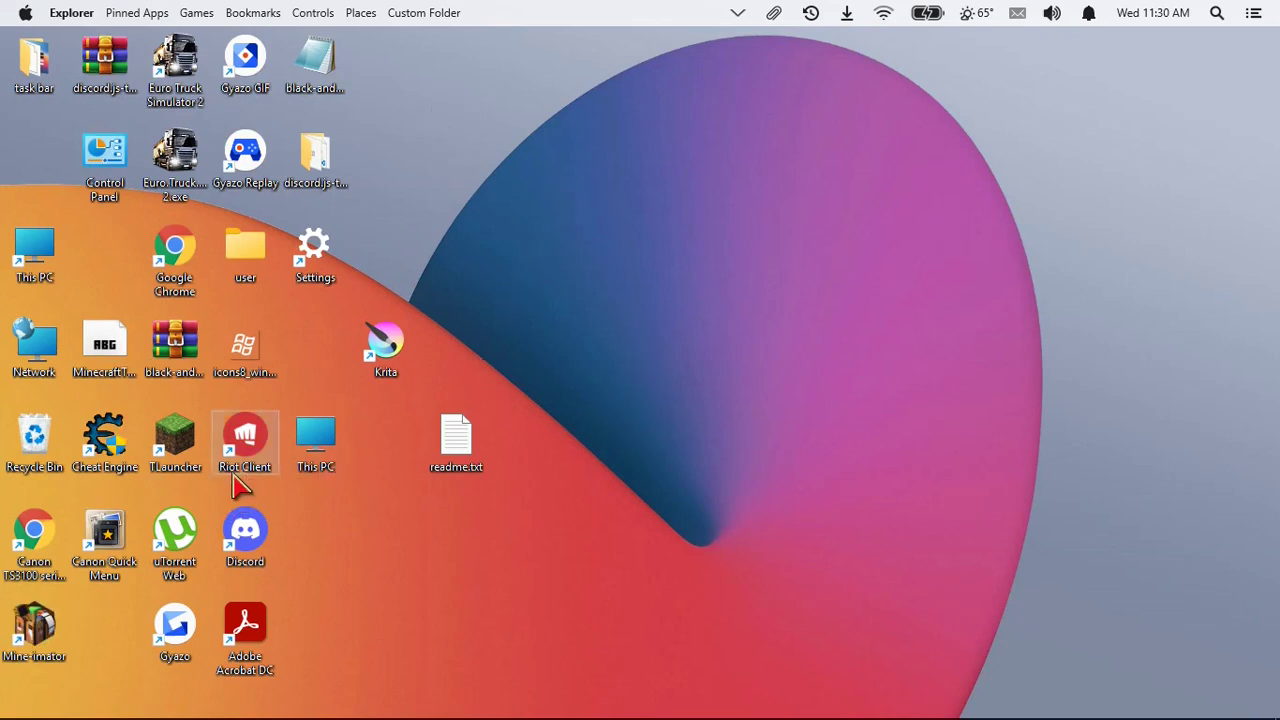
Arrange the black-and archive, TLauncher, Settings, user, Google Chrome and Control Panel icons in one evenly spaced row near the desktop's upper edge.
{"action": "left_click_drag", "start_coordinate": [175, 440], "coordinate": [390, 190]}
{"action": "left_click", "coordinate": [313, 280]}
{"action": "left_click_drag", "start_coordinate": [313, 280], "coordinate": [515, 190]}
{"action": "left_click_drag", "start_coordinate": [252, 262], "coordinate": [672, 168]}
{"action": "left_click_drag", "start_coordinate": [143, 250], "coordinate": [815, 160]}
{"action": "left_click_drag", "start_coordinate": [160, 325], "coordinate": [248, 160]}
{"action": "left_click_drag", "start_coordinate": [103, 170], "coordinate": [946, 172]}
Place the icons8 image and the non-shortcut This PC icon beneath the black-and archive, leaving an empty slot between neighbouring icons.
{"action": "left_click_drag", "start_coordinate": [249, 371], "coordinate": [257, 289]}
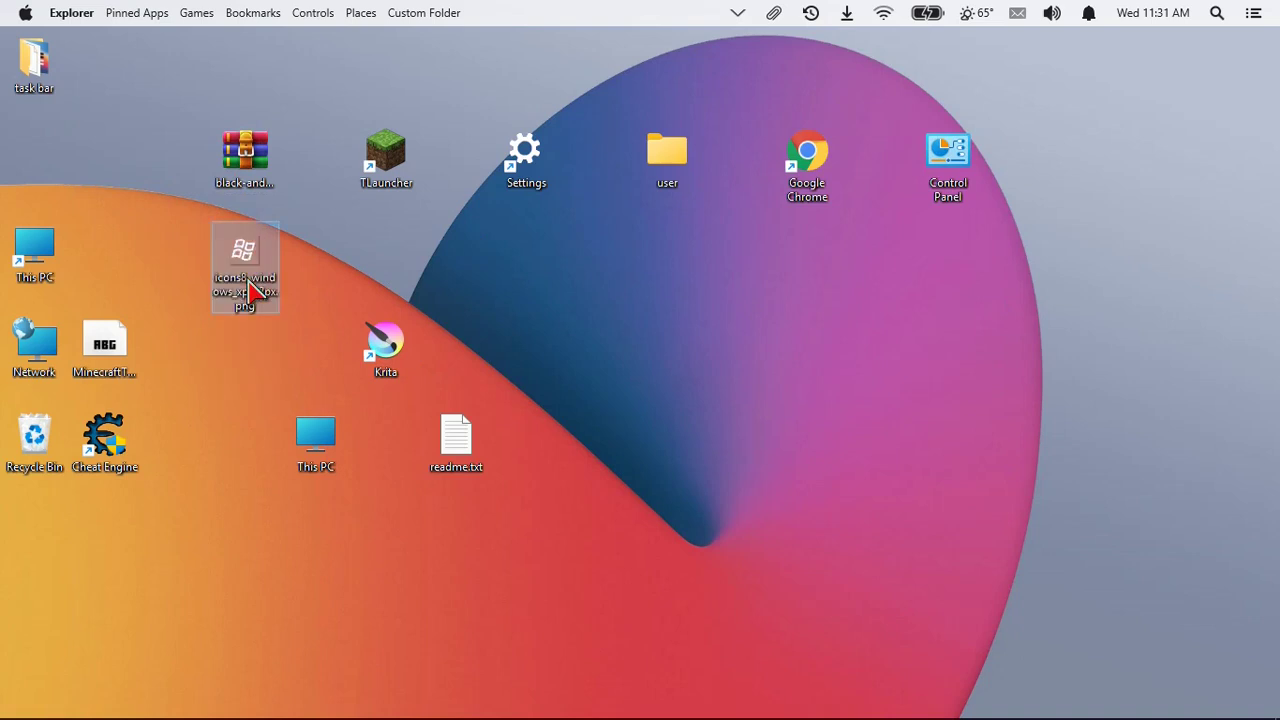
{"action": "left_click", "coordinate": [393, 305]}
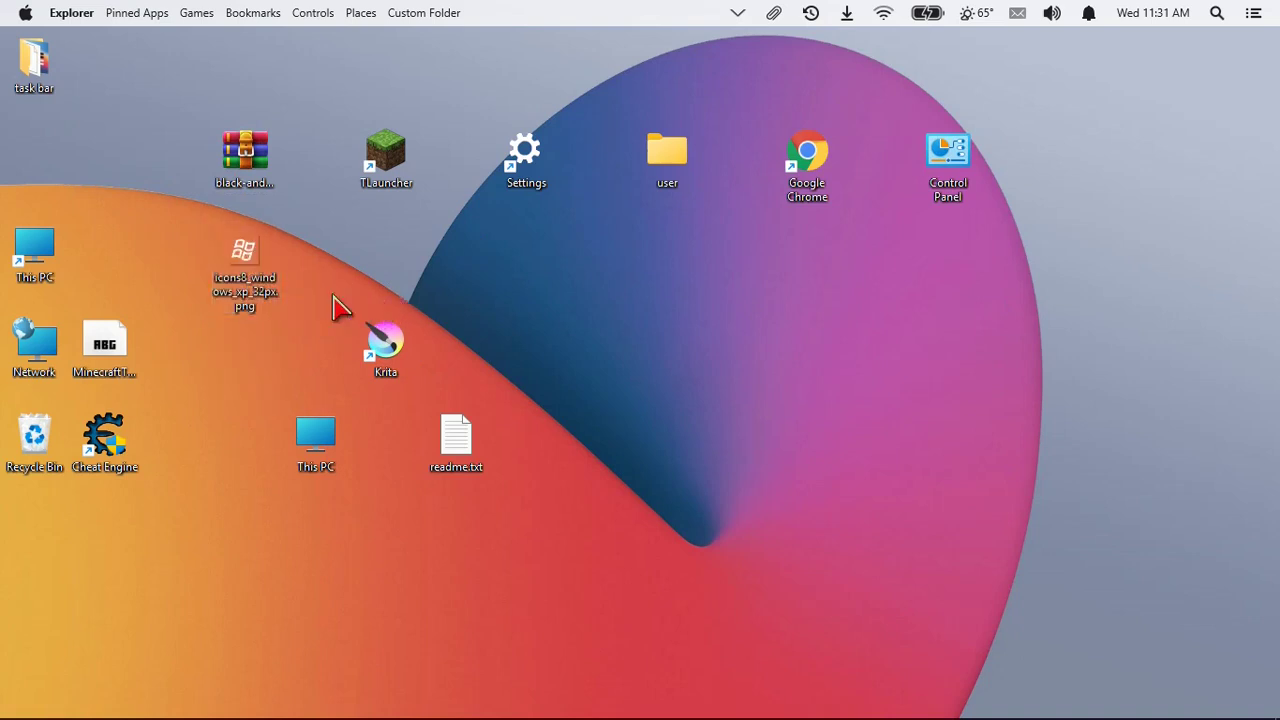
{"action": "left_click_drag", "start_coordinate": [265, 272], "coordinate": [255, 322]}
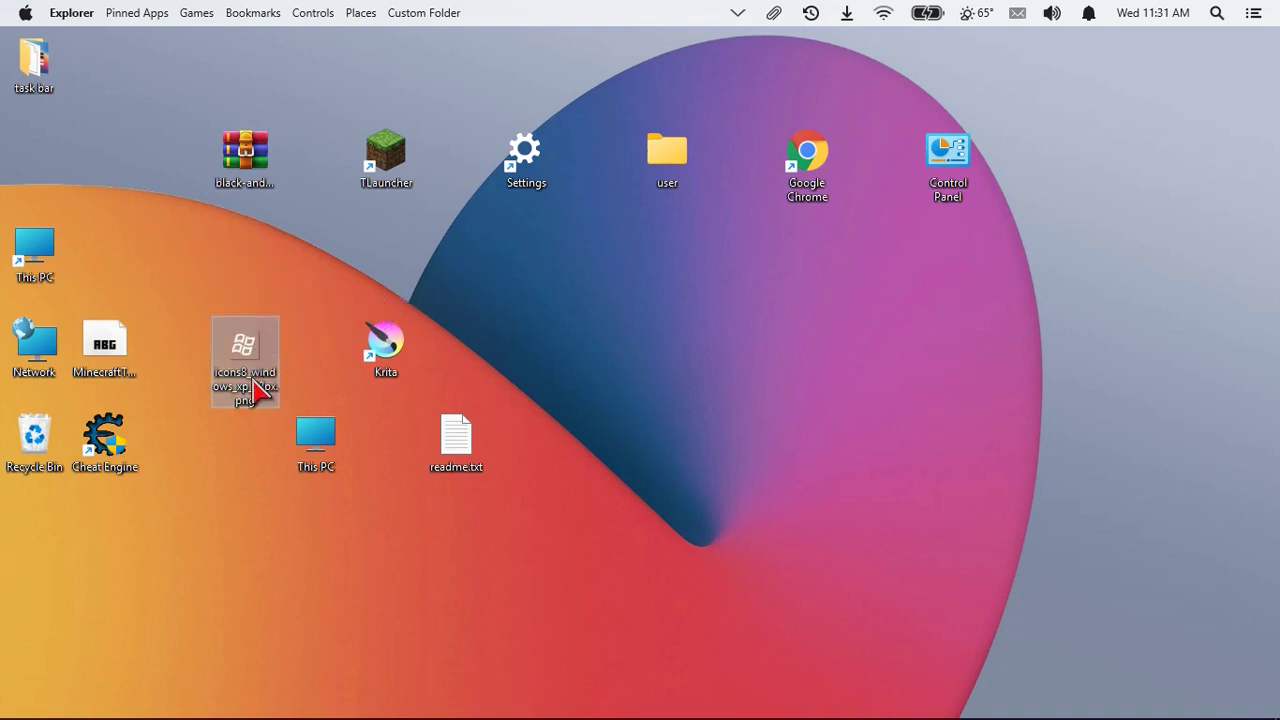
{"action": "left_click", "coordinate": [331, 337]}
{"action": "mouse_move", "coordinate": [389, 351]}
{"action": "left_mouse_down"}
{"action": "mouse_move", "coordinate": [263, 277]}
{"action": "mouse_move", "coordinate": [286, 277]}
{"action": "mouse_move", "coordinate": [420, 363]}
{"action": "mouse_move", "coordinate": [405, 362]}
{"action": "left_mouse_up"}
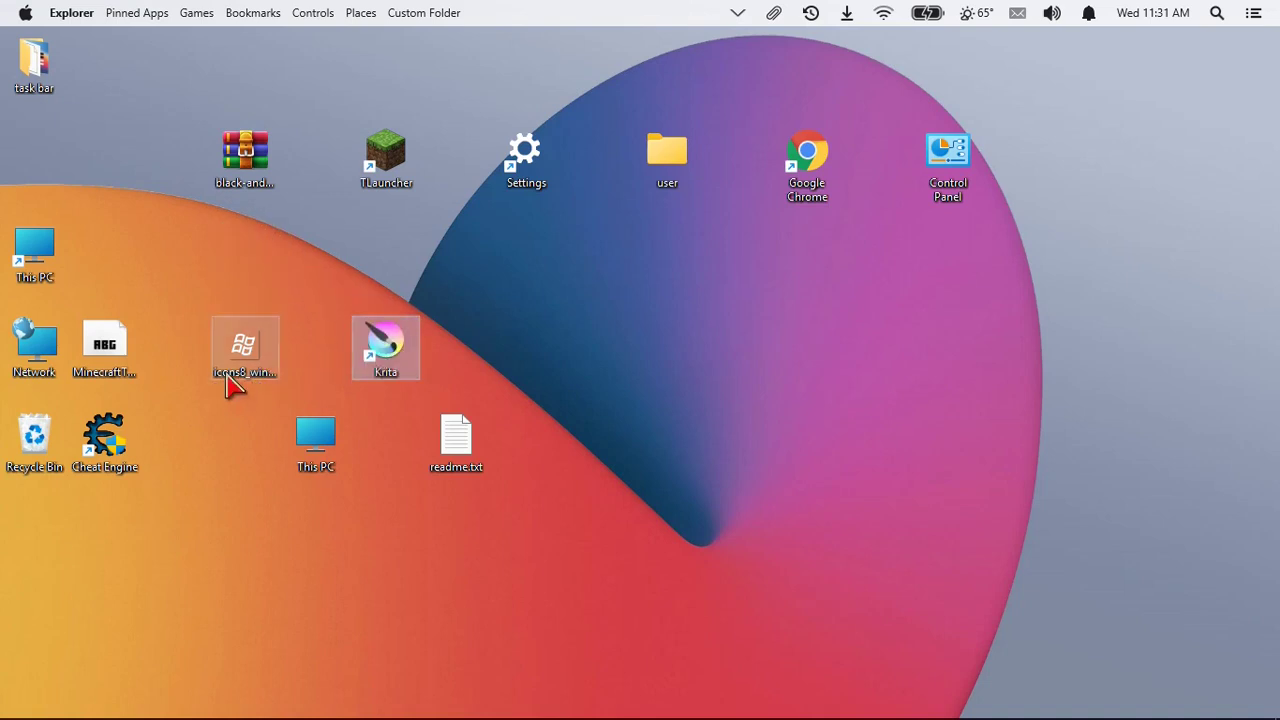
{"action": "left_click_drag", "start_coordinate": [318, 455], "coordinate": [250, 552]}
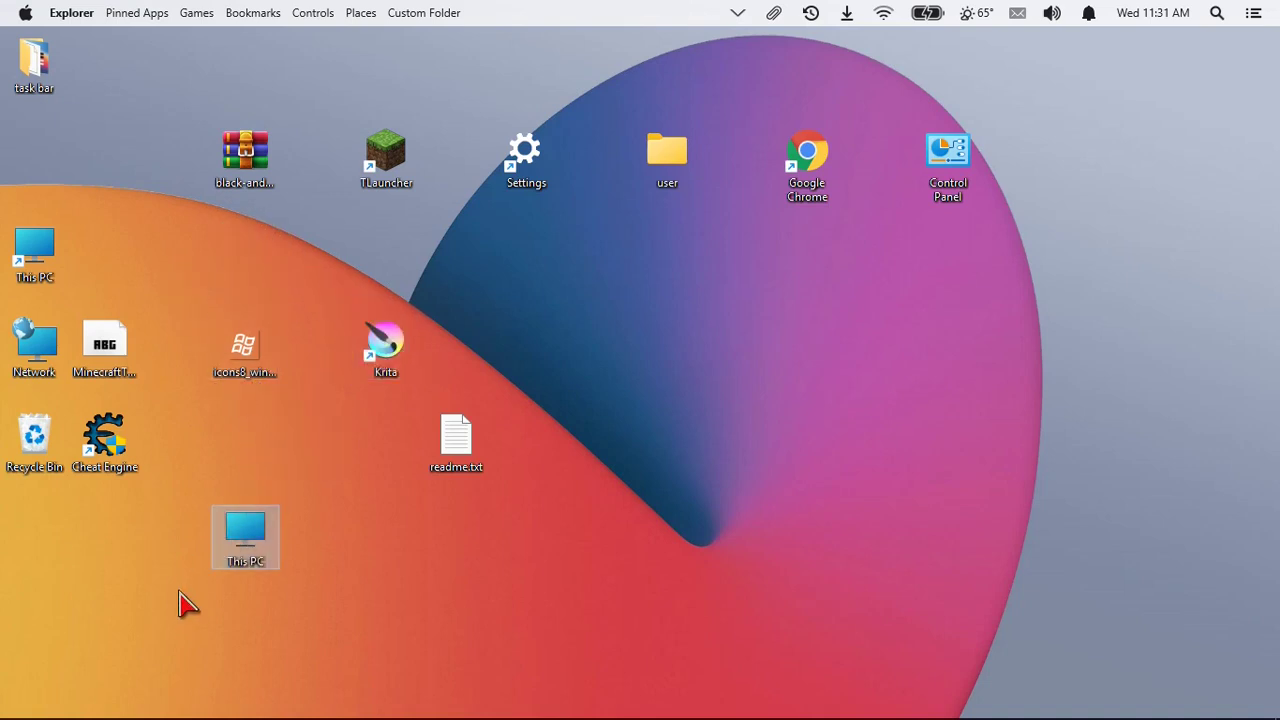
Move the icons8 image and This PC up into the two slots directly beneath the black-and archive.
{"action": "left_click_drag", "start_coordinate": [168, 606], "coordinate": [298, 318]}
{"action": "mouse_move", "coordinate": [230, 478]}
{"action": "left_mouse_down"}
{"action": "mouse_move", "coordinate": [238, 385]}
{"action": "mouse_move", "coordinate": [238, 440]}
{"action": "left_mouse_up"}
{"action": "left_click_drag", "start_coordinate": [251, 537], "coordinate": [257, 434]}
{"action": "mouse_move", "coordinate": [173, 577]}
{"action": "left_mouse_down"}
{"action": "mouse_move", "coordinate": [222, 515]}
{"action": "mouse_move", "coordinate": [274, 374]}
{"action": "left_mouse_up"}
{"action": "left_click_drag", "start_coordinate": [251, 437], "coordinate": [257, 378]}
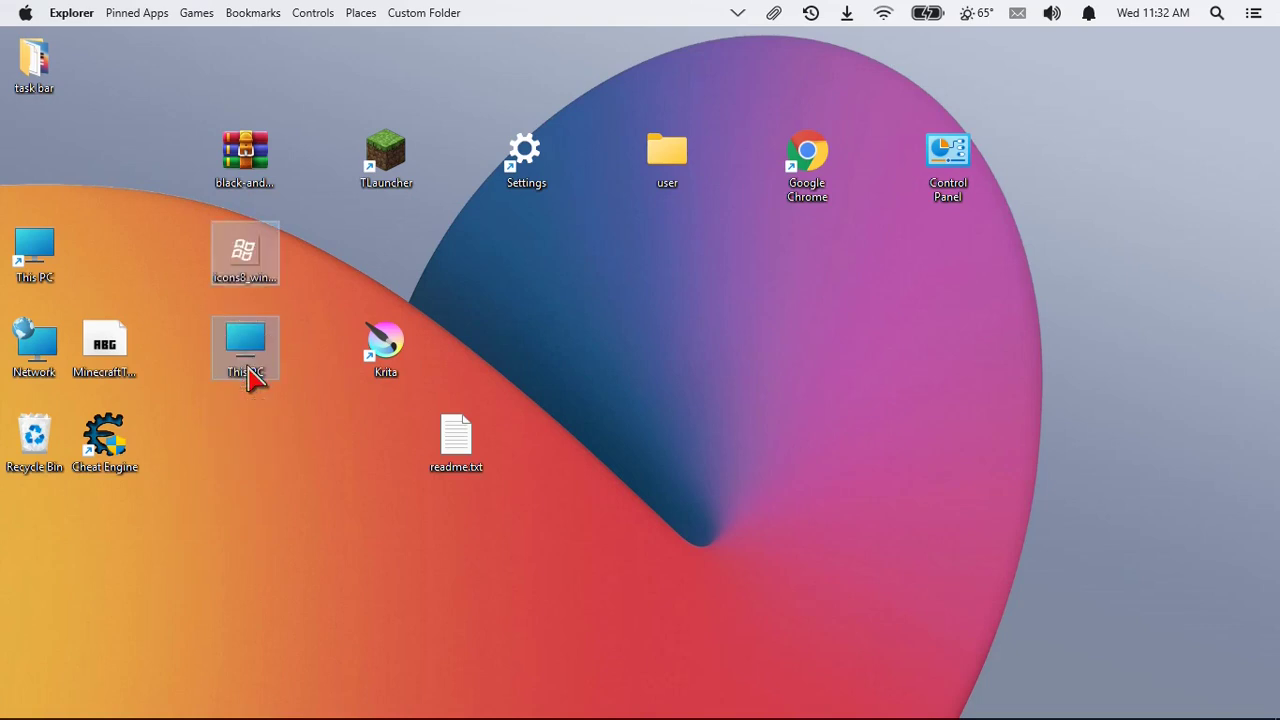
{"action": "left_click", "coordinate": [300, 499]}
Line up Krita, the Minecraft file, Network, Cheat Engine and Recycle Bin as the second row, and readme.txt, the This PC shortcut and task bar as the third.
{"action": "left_click_drag", "start_coordinate": [388, 348], "coordinate": [390, 262]}
{"action": "left_click_drag", "start_coordinate": [452, 440], "coordinate": [384, 360]}
{"action": "left_click_drag", "start_coordinate": [126, 354], "coordinate": [545, 268]}
{"action": "left_click_drag", "start_coordinate": [58, 380], "coordinate": [690, 275]}
{"action": "left_click_drag", "start_coordinate": [126, 451], "coordinate": [824, 282]}
{"action": "left_click_drag", "start_coordinate": [26, 450], "coordinate": [930, 280]}
{"action": "left_click_drag", "start_coordinate": [40, 272], "coordinate": [551, 360]}
{"action": "left_click_drag", "start_coordinate": [34, 62], "coordinate": [694, 371]}
{"action": "left_click", "coordinate": [703, 521]}
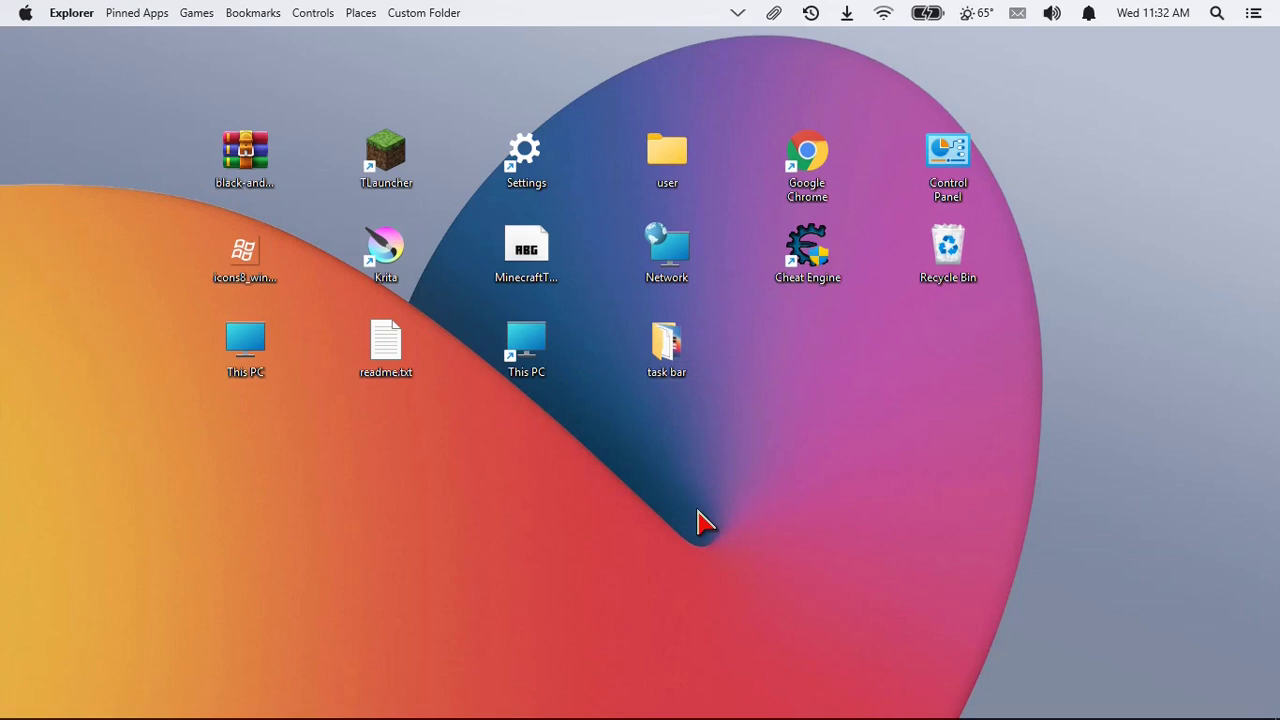
Move the icons8 image down one slot and This PC down two slots to leave gaps in the first column.
{"action": "left_click_drag", "start_coordinate": [300, 225], "coordinate": [254, 443]}
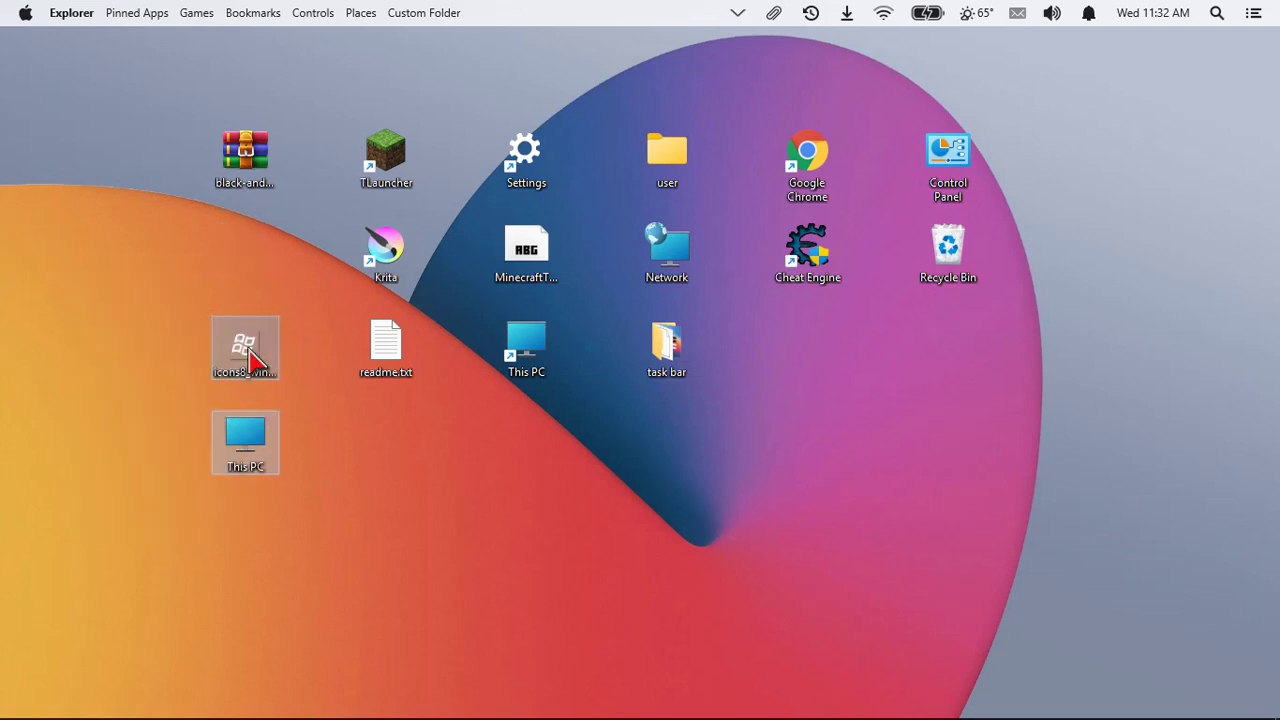
{"action": "left_click_drag", "start_coordinate": [254, 362], "coordinate": [263, 280]}
{"action": "left_click_drag", "start_coordinate": [252, 372], "coordinate": [243, 438]}
{"action": "left_click_drag", "start_coordinate": [243, 255], "coordinate": [252, 352]}
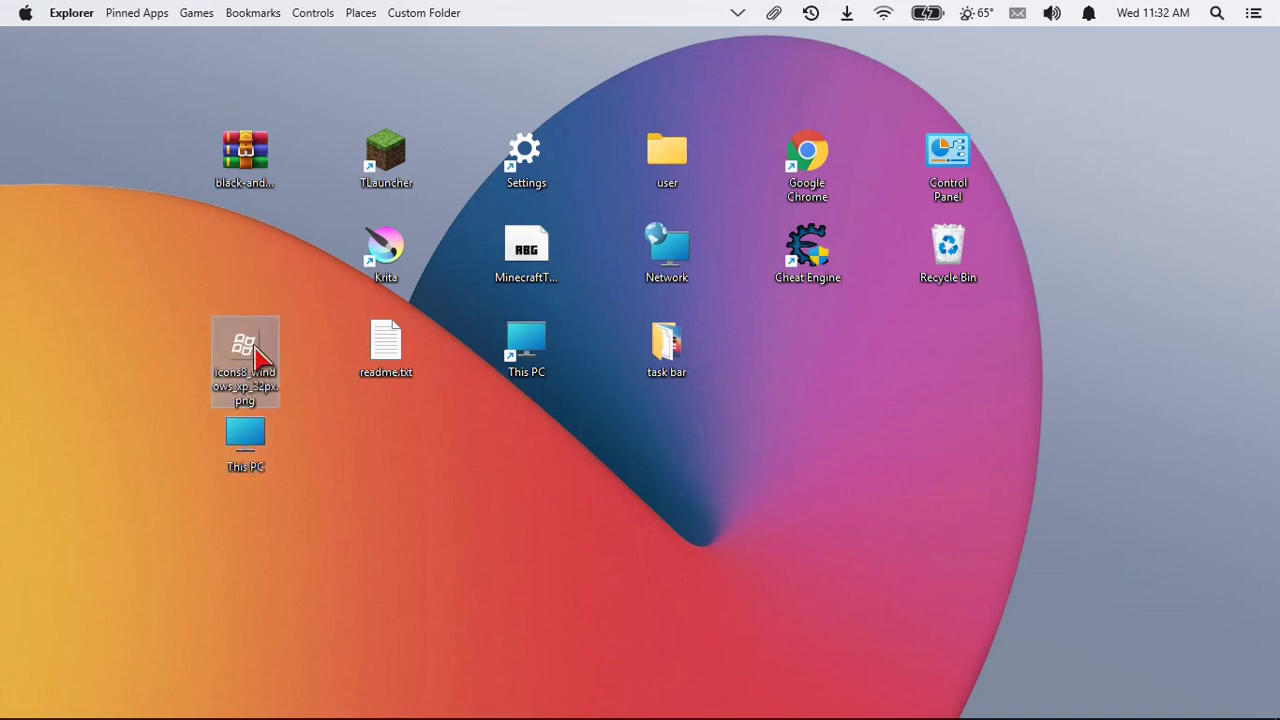
{"action": "left_click_drag", "start_coordinate": [249, 430], "coordinate": [283, 550]}
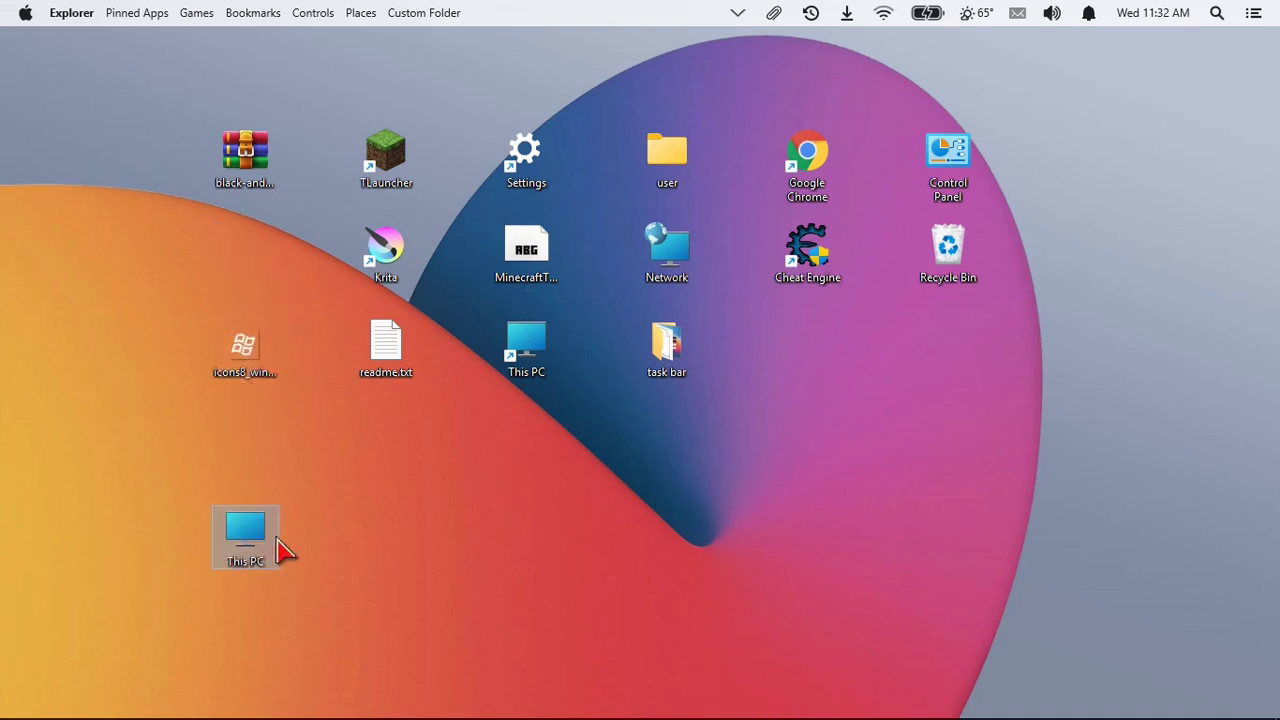
Shift the remaining second-row icons down one slot and the remaining third-row icons down two slots to match the first column.
{"action": "left_click_drag", "start_coordinate": [405, 362], "coordinate": [400, 558]}
{"action": "left_click_drag", "start_coordinate": [400, 280], "coordinate": [420, 380]}
{"action": "left_click_drag", "start_coordinate": [535, 355], "coordinate": [555, 560]}
{"action": "left_click_drag", "start_coordinate": [527, 250], "coordinate": [528, 345]}
{"action": "left_click_drag", "start_coordinate": [670, 345], "coordinate": [672, 545]}
{"action": "left_click_drag", "start_coordinate": [667, 252], "coordinate": [680, 345]}
{"action": "left_click_drag", "start_coordinate": [807, 250], "coordinate": [810, 345]}
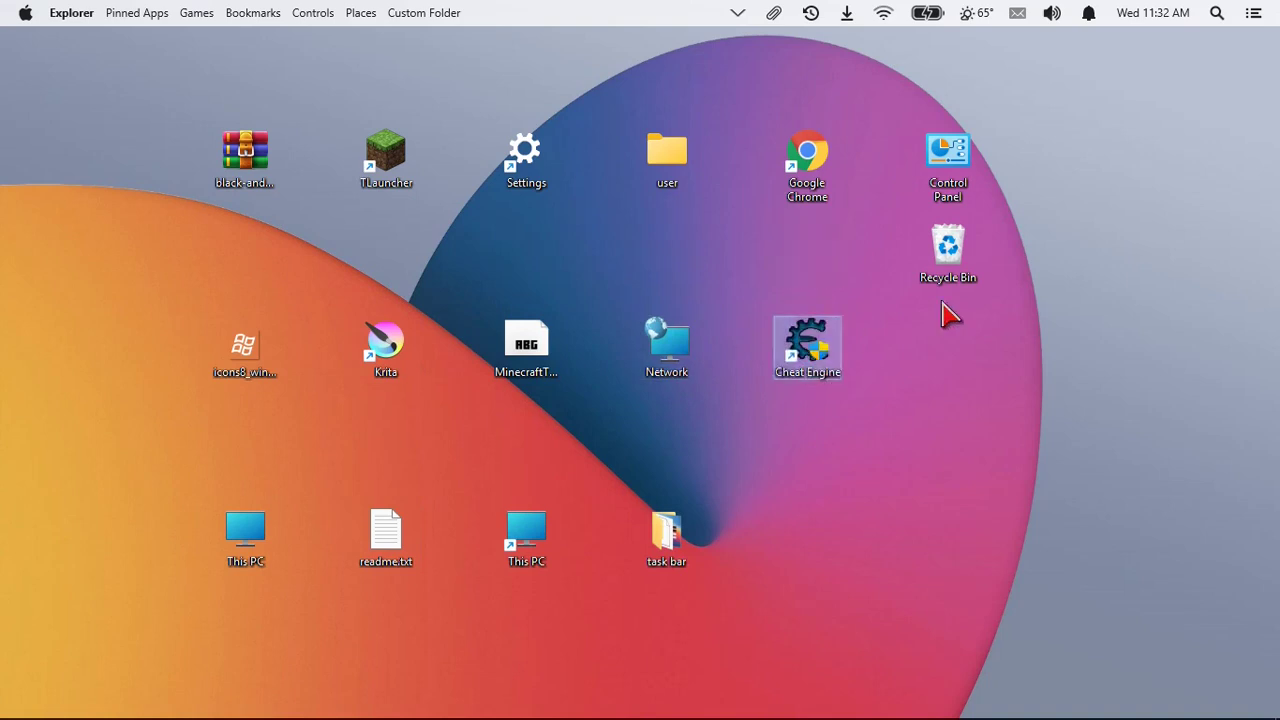
{"action": "left_click_drag", "start_coordinate": [952, 272], "coordinate": [971, 380]}
{"action": "left_click", "coordinate": [1178, 330]}
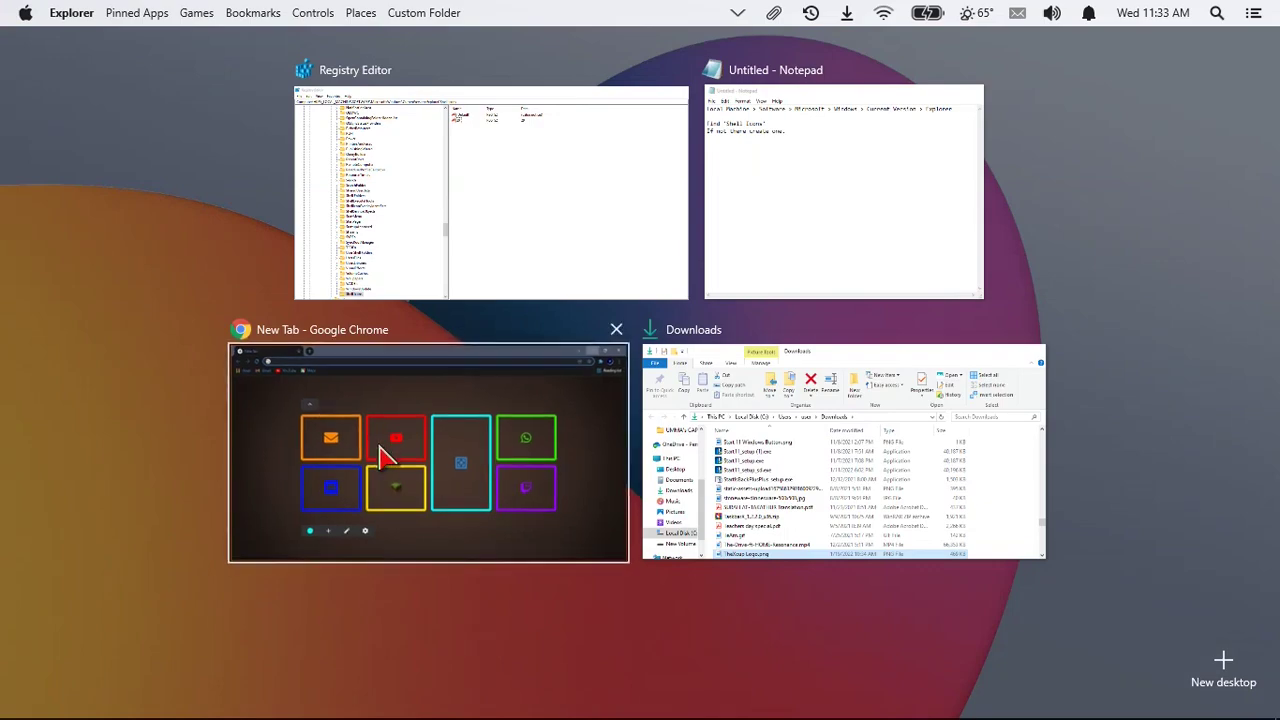
Switch to Google Chrome and open the DeviantArt page macOS BigSur For RocketDock.
{"action": "left_click", "coordinate": [314, 460]}
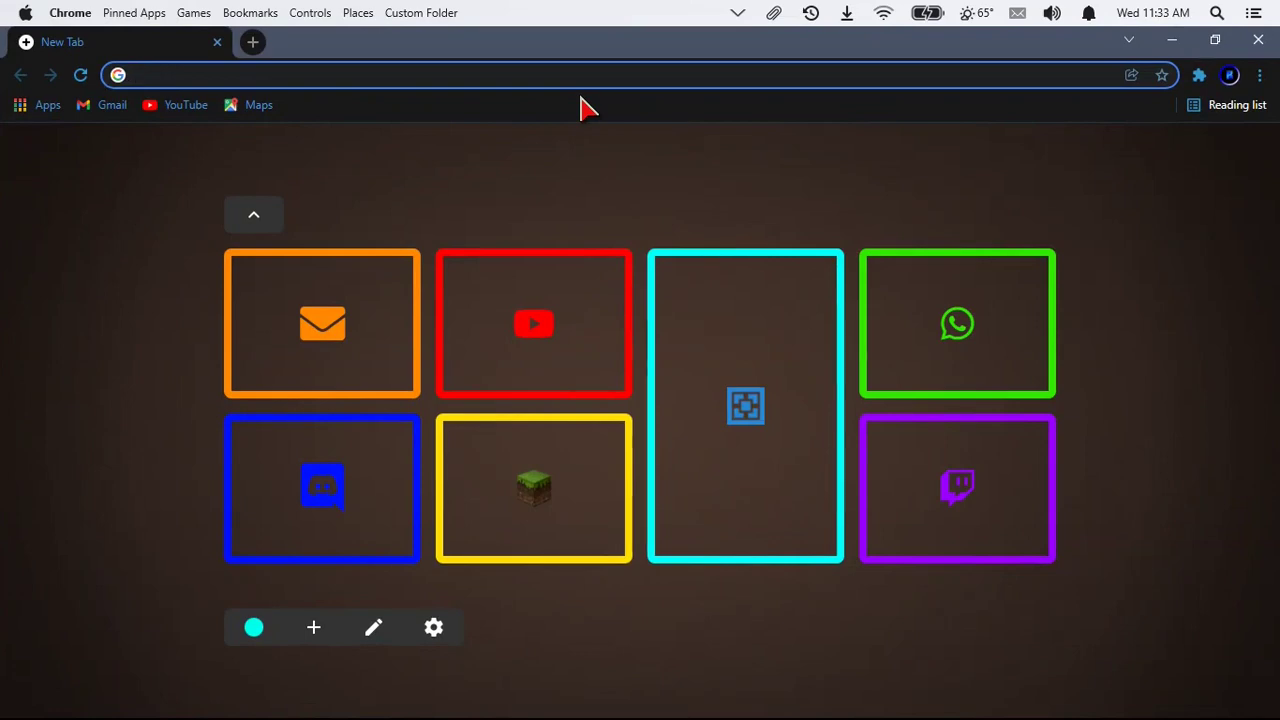
{"action": "type", "text": "dev"}
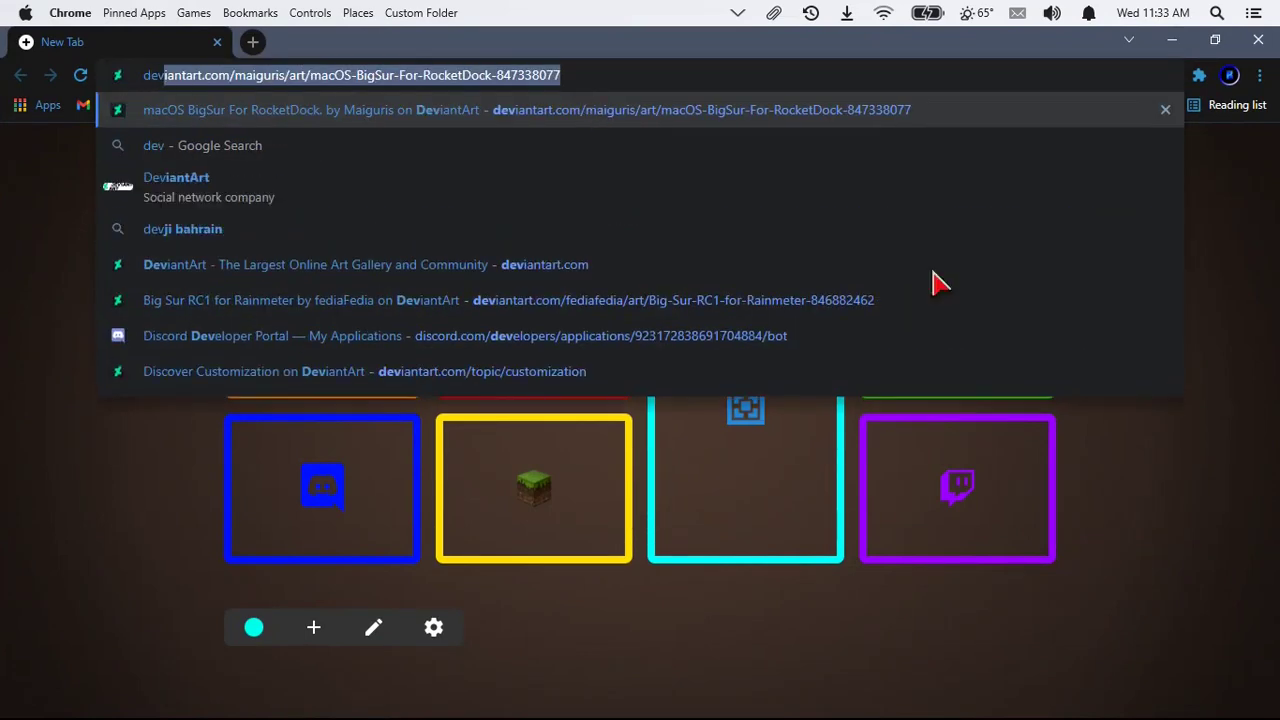
{"action": "left_click", "coordinate": [410, 78]}
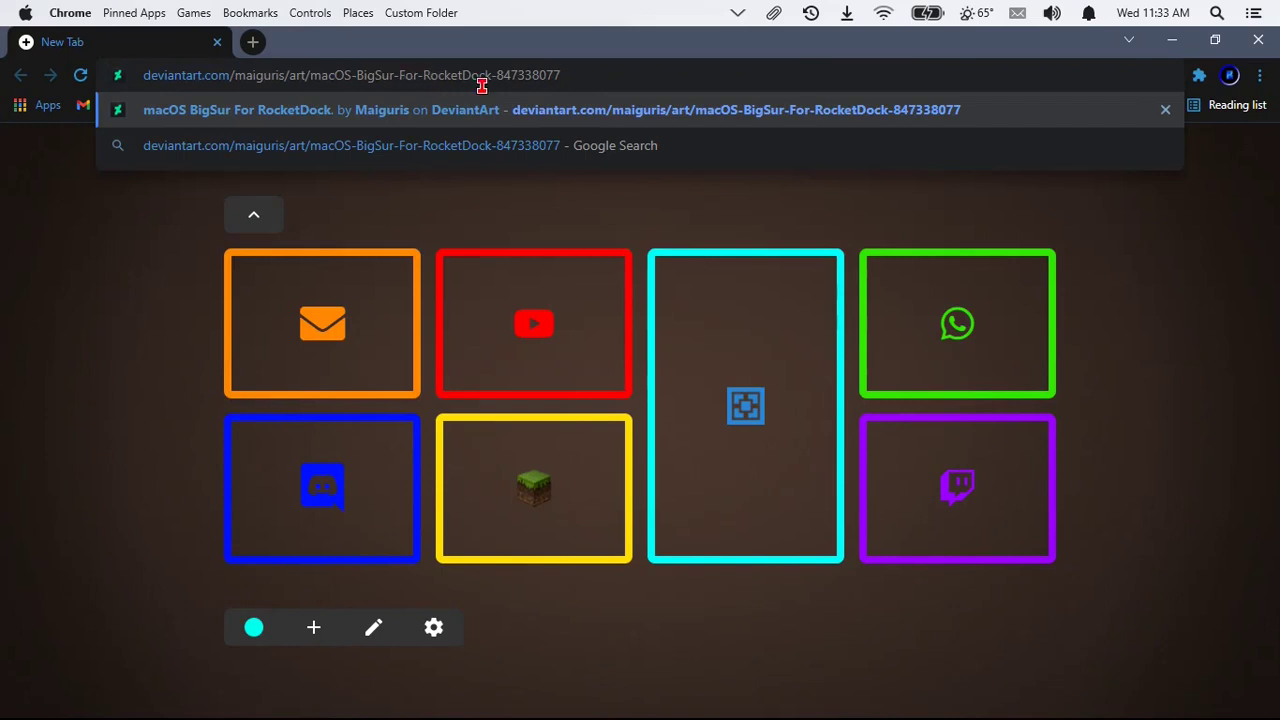
{"action": "left_click", "coordinate": [985, 120]}
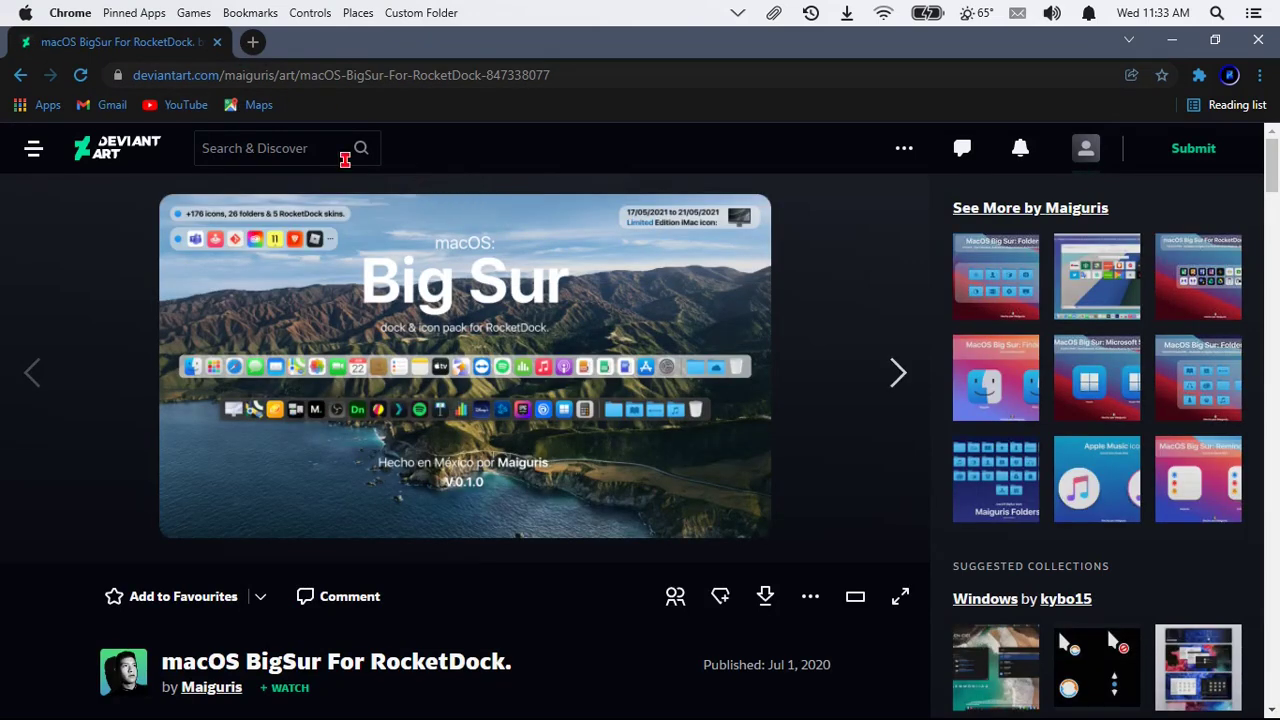
Open the DeviantArt home page, deviantart.com, in a new tab.
{"action": "left_click", "coordinate": [253, 42]}
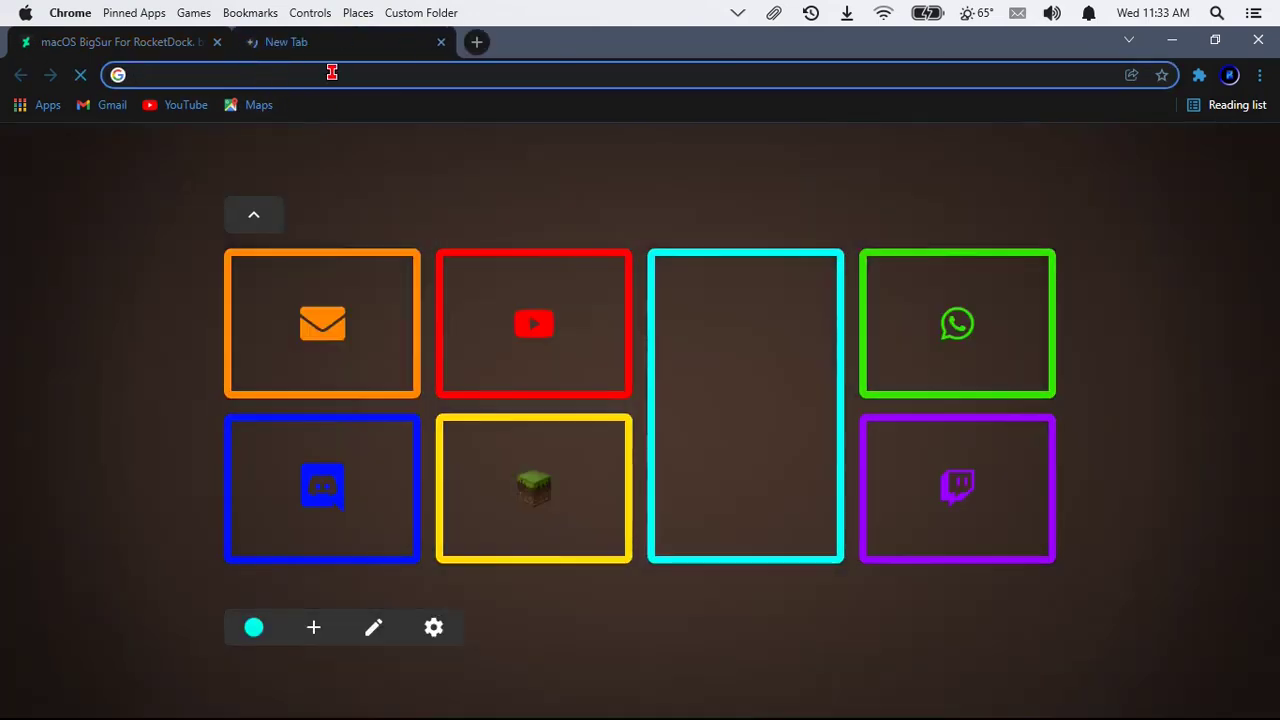
{"action": "type", "text": "deviantart.com/maiguris/art/macOS-BigSur-For-RocketDock-847338077"}
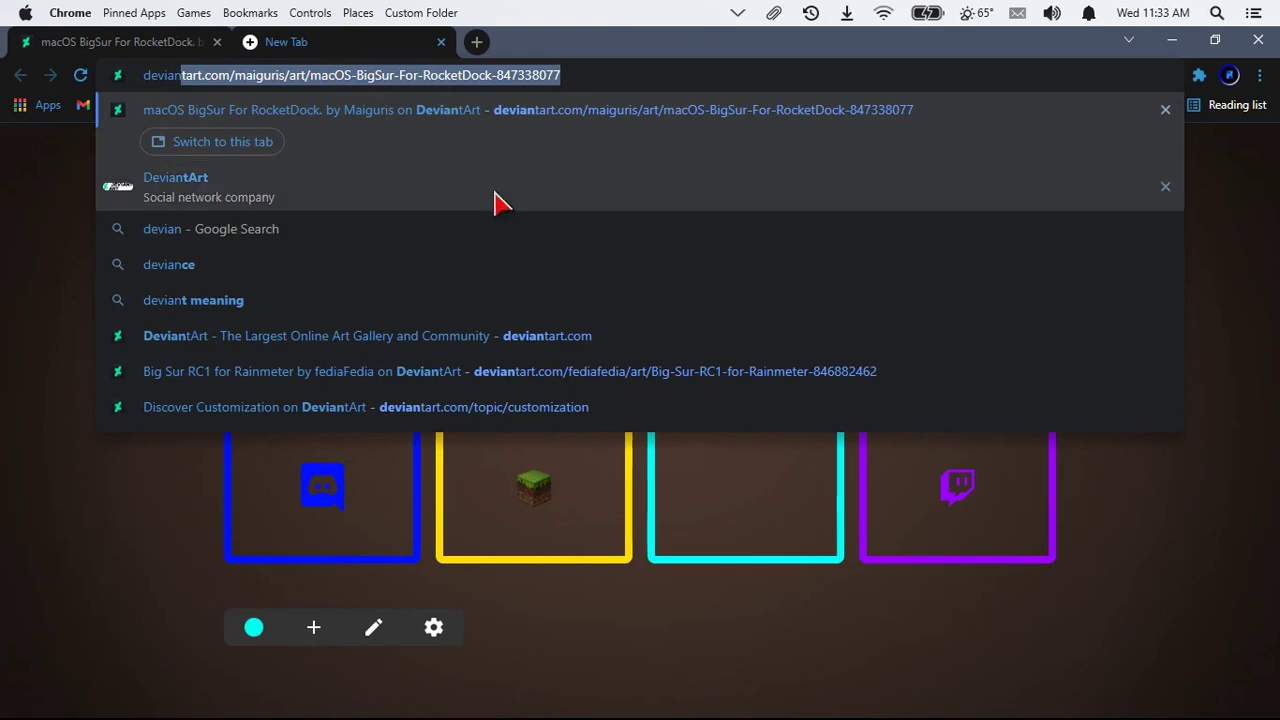
{"action": "left_click", "coordinate": [662, 347]}
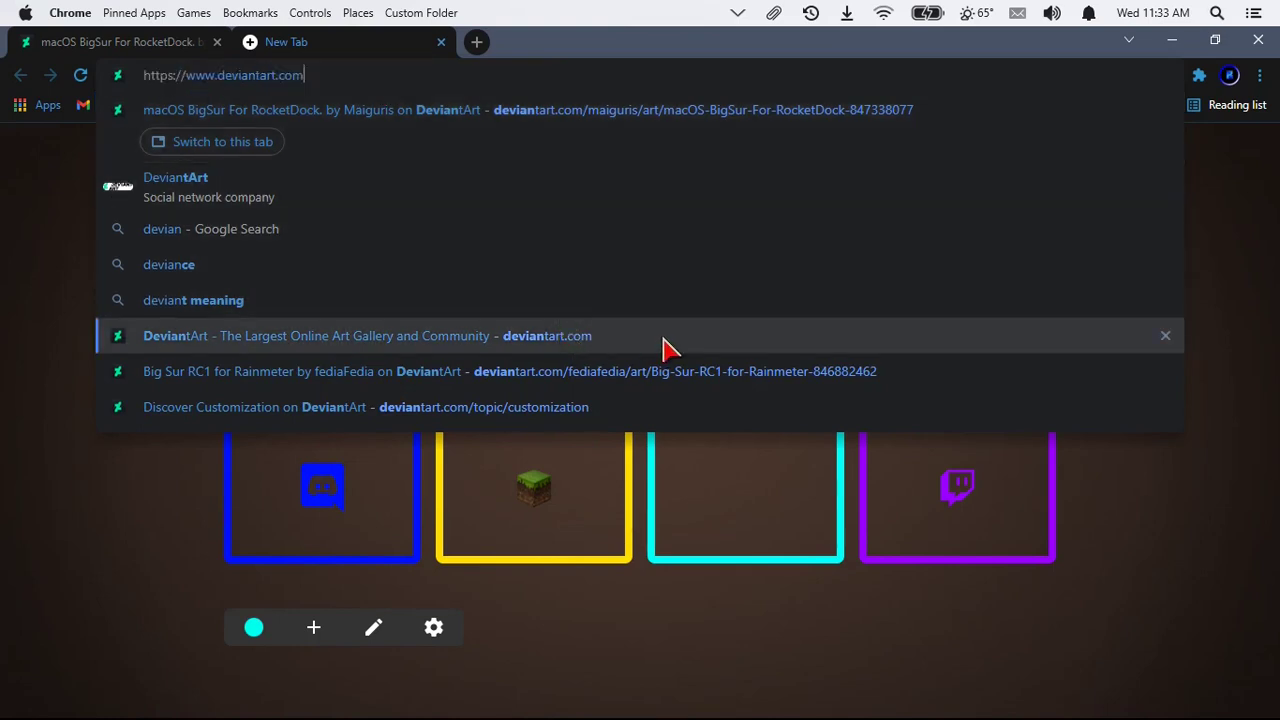
Search Google for rainmeter in another new tab and open the official Rainmeter website.
{"action": "left_click", "coordinate": [477, 42]}
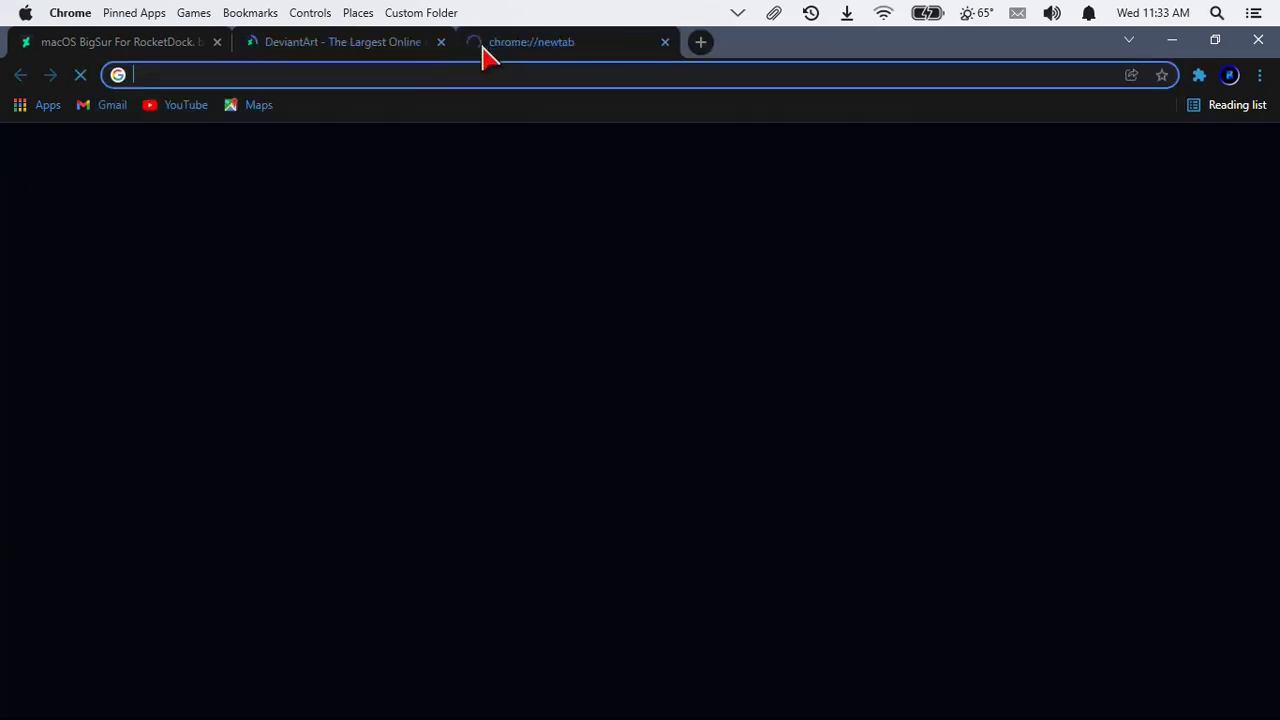
{"action": "type", "text": "rainmeter"}
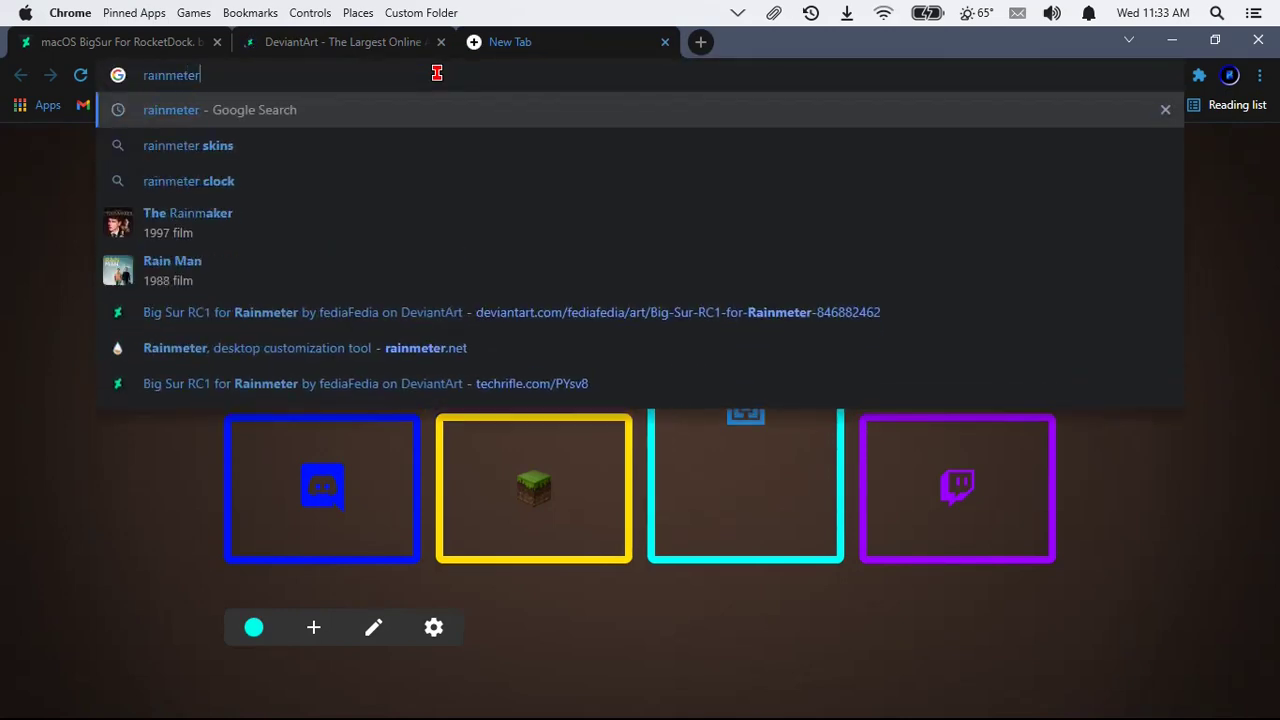
{"action": "key", "text": "Return"}
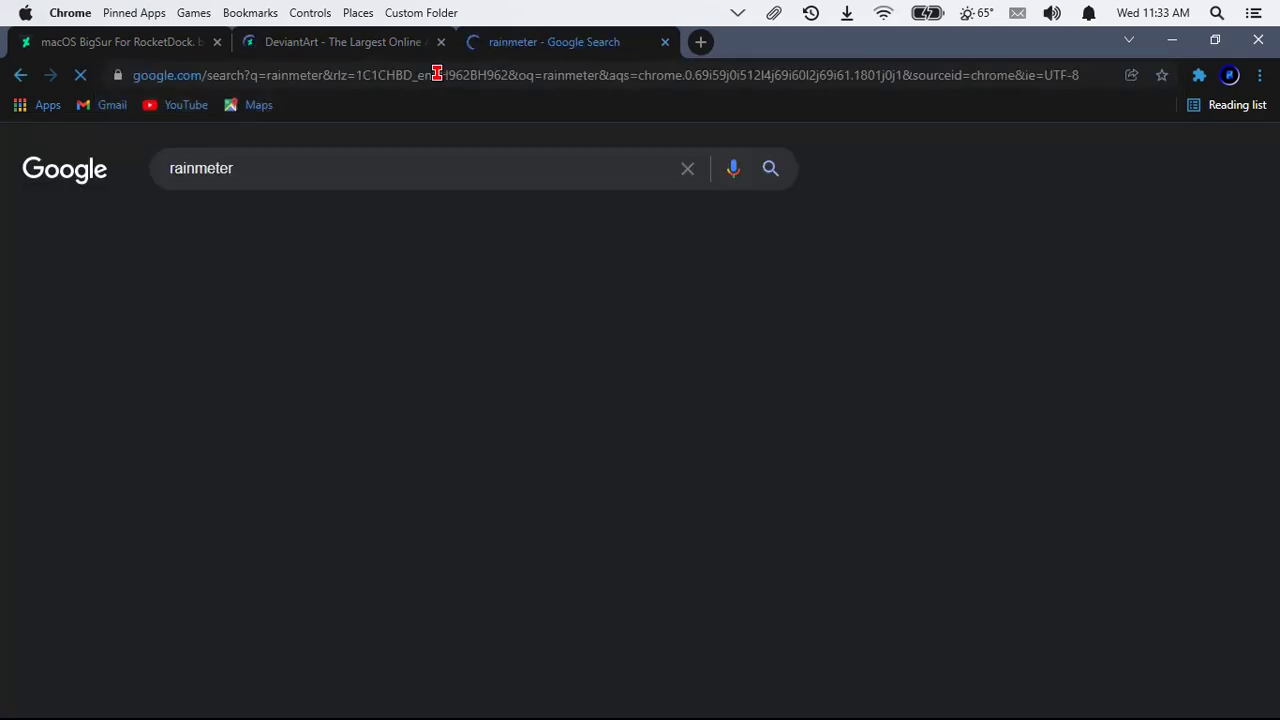
{"action": "left_click", "coordinate": [334, 328]}
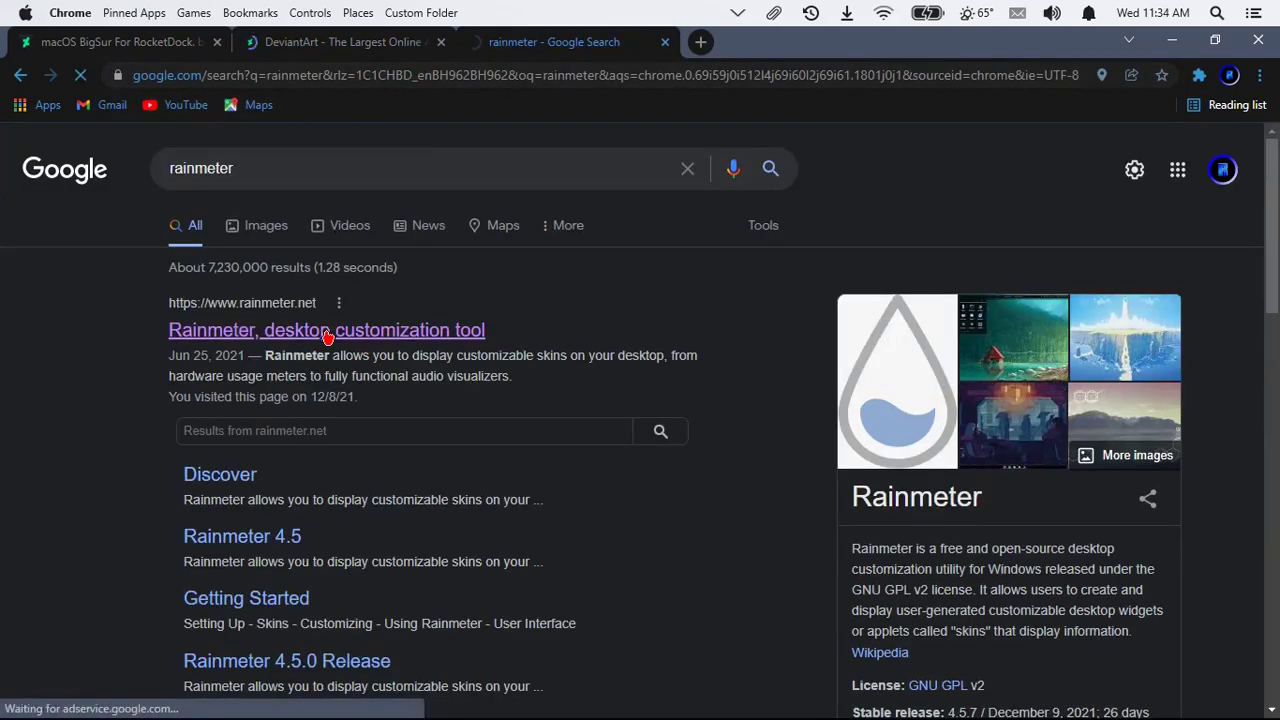
Download the Rainmeter 4.5.8 release installer.
{"action": "scroll", "coordinate": [320, 490], "scroll_direction": "down", "scroll_amount": 3}
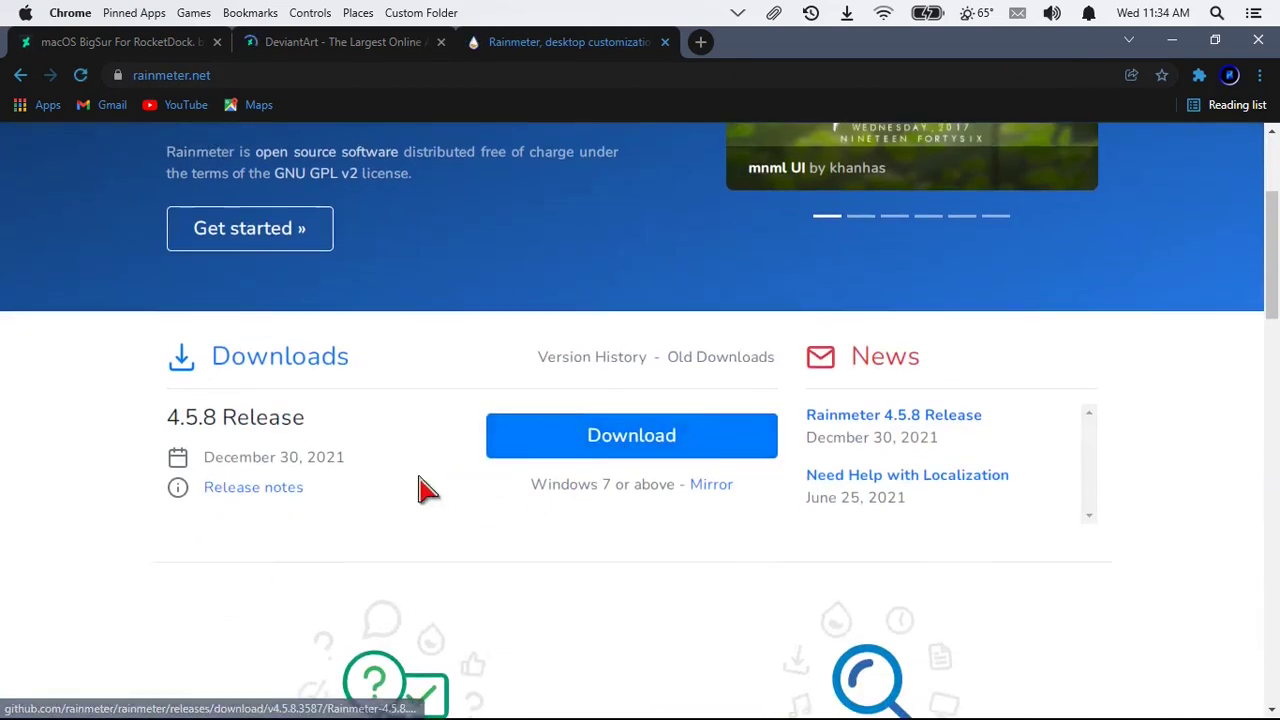
{"action": "scroll", "coordinate": [423, 491], "scroll_direction": "up", "scroll_amount": 1}
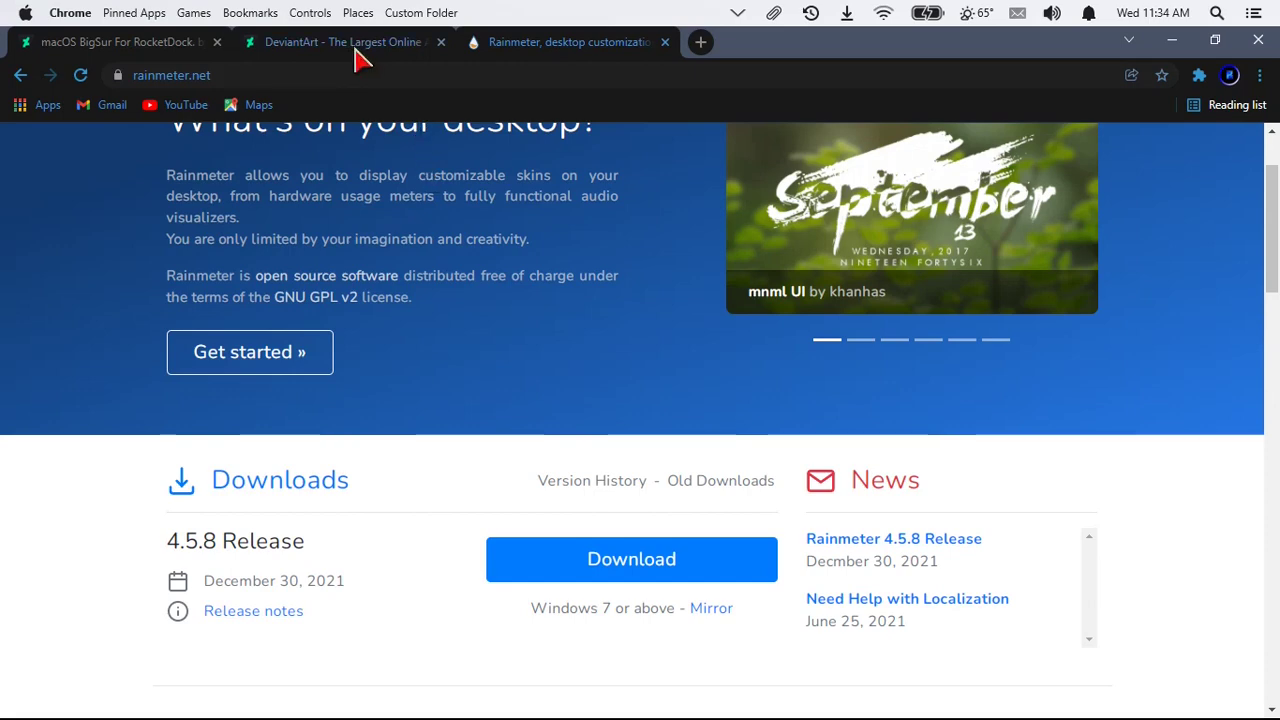
{"action": "left_click", "coordinate": [553, 557]}
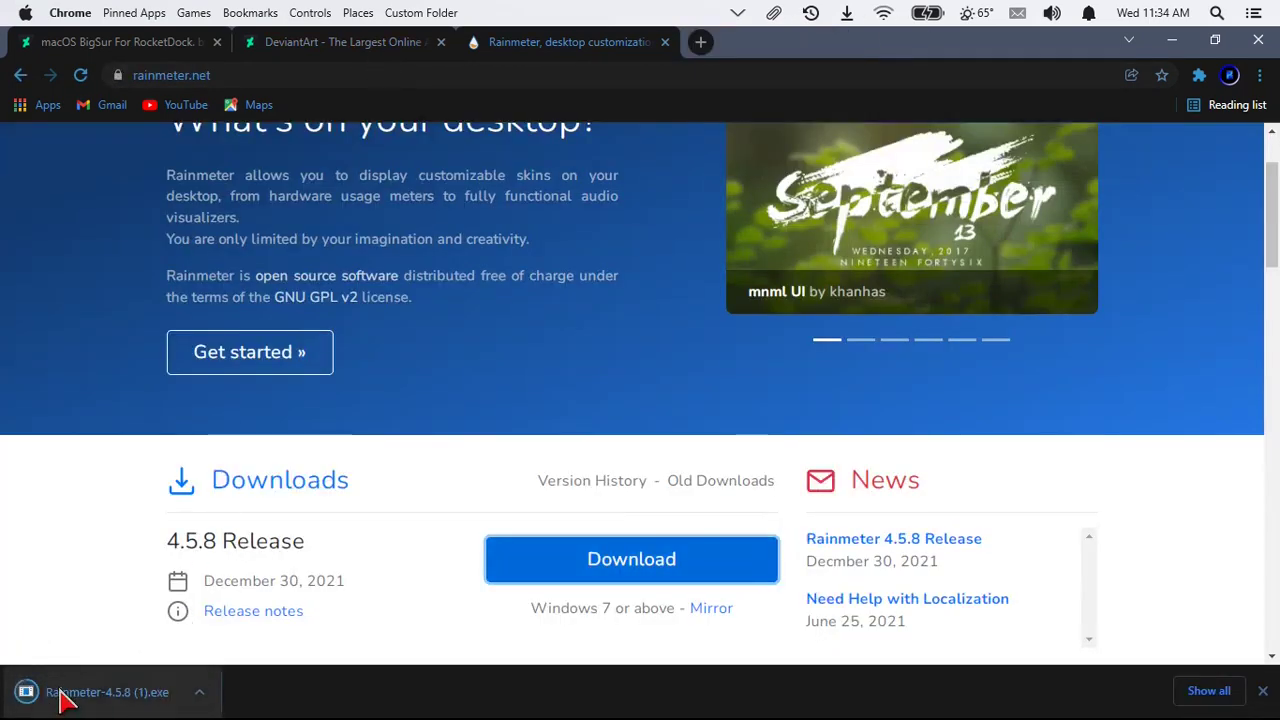
Search DeviantArt for droptop.
{"action": "left_click", "coordinate": [333, 48]}
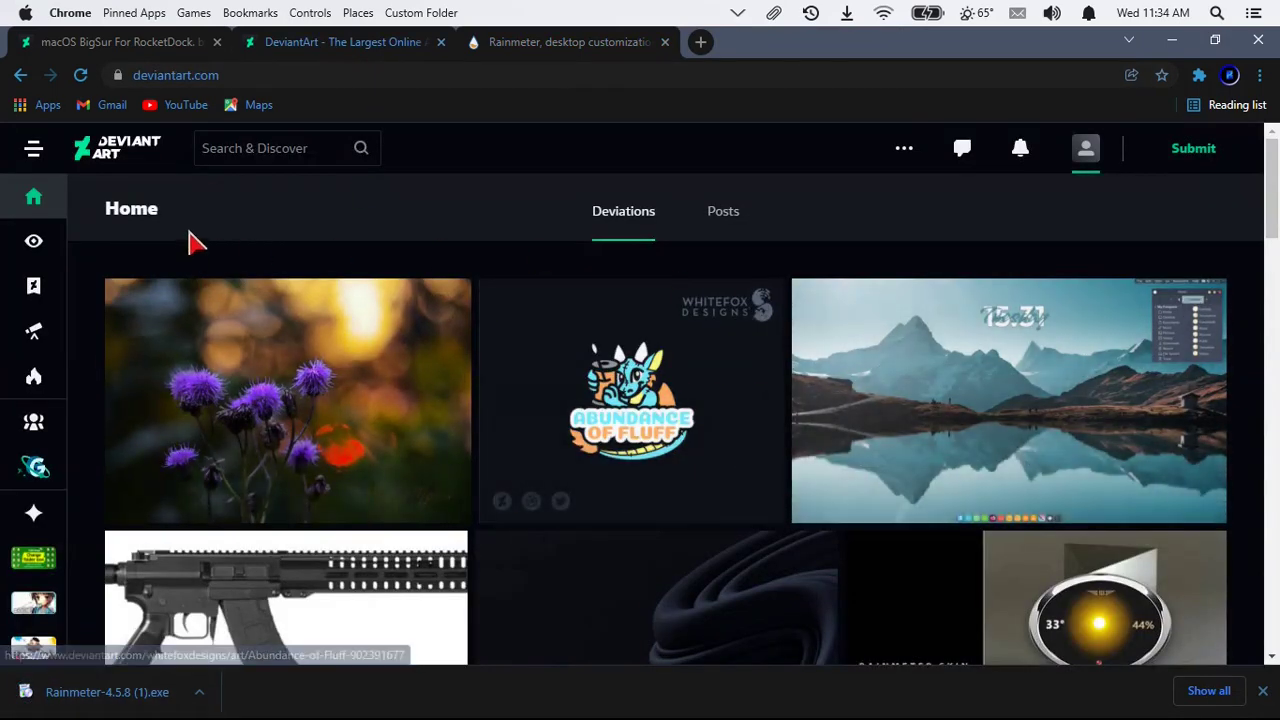
{"action": "left_click", "coordinate": [258, 148]}
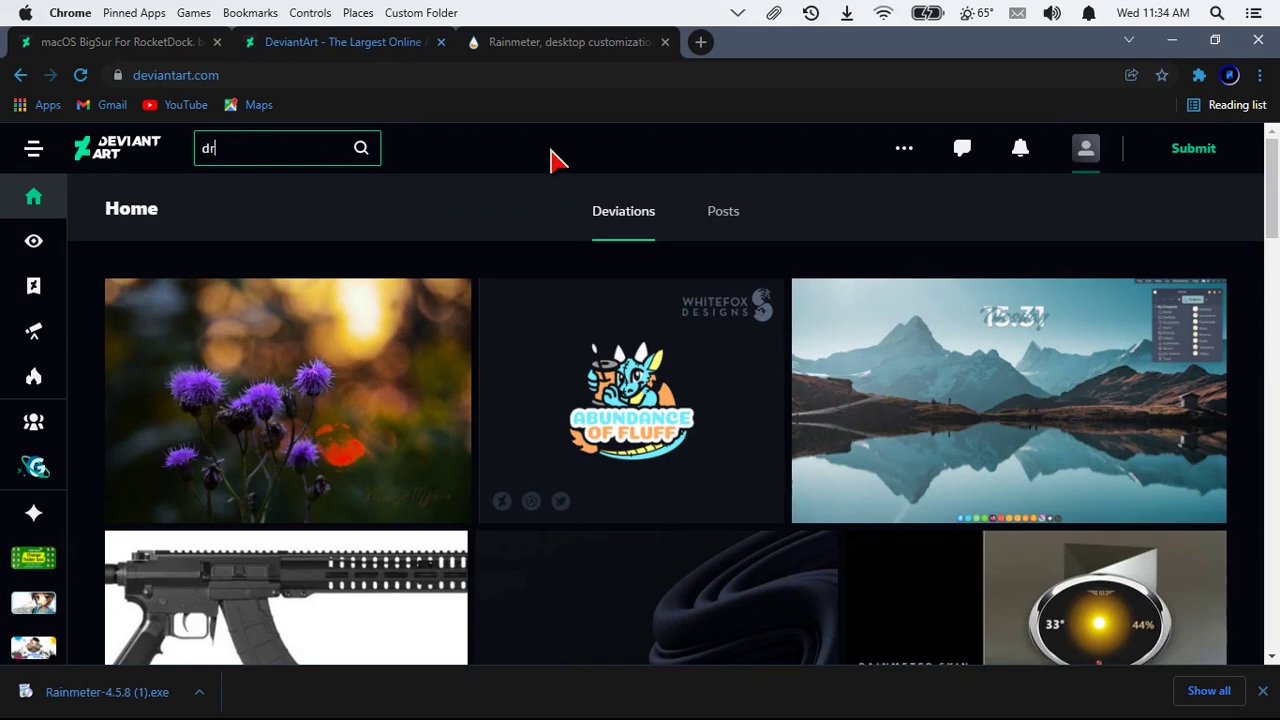
{"action": "left_click", "coordinate": [26, 12]}
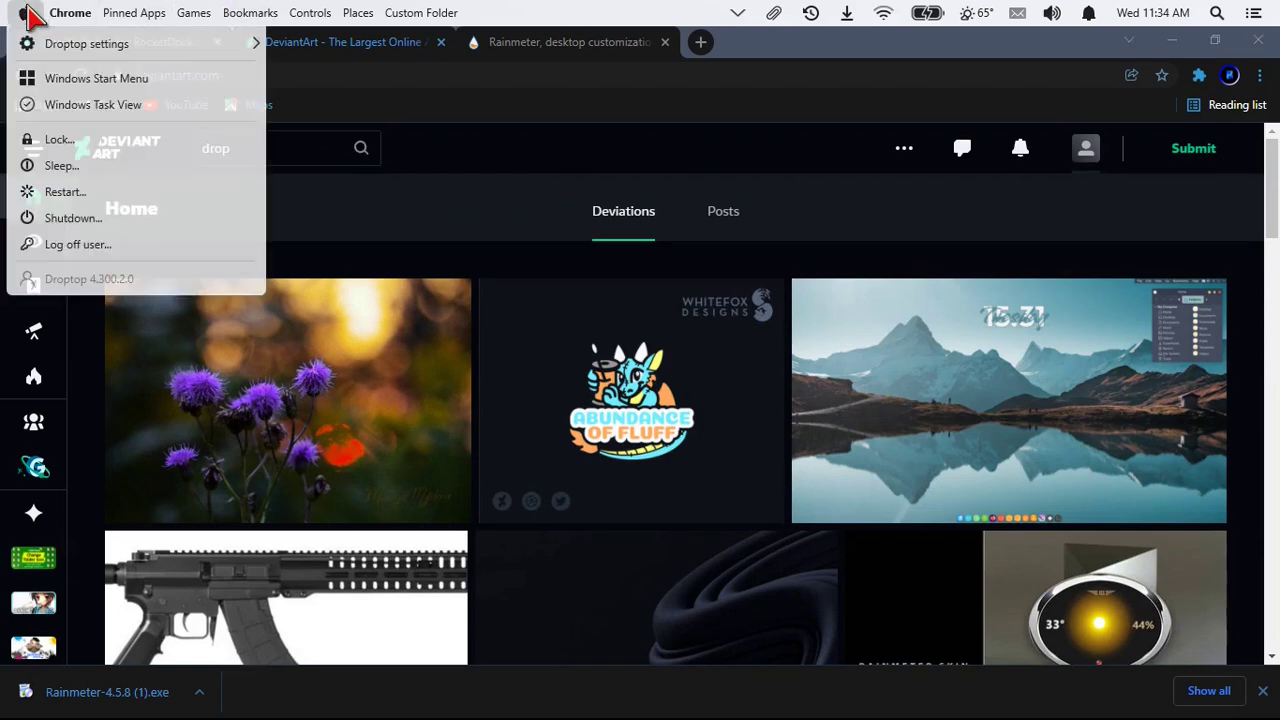
{"action": "left_click", "coordinate": [262, 150]}
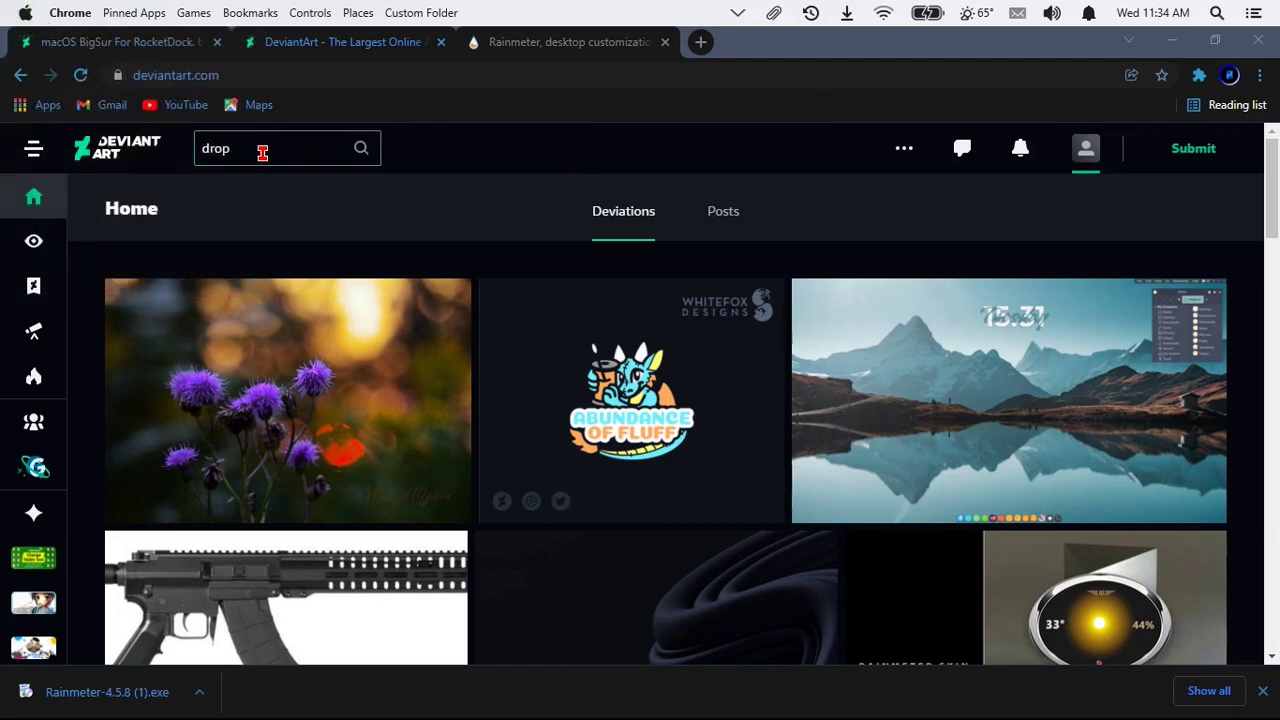
{"action": "type", "text": "top"}
{"action": "key", "text": "Return"}
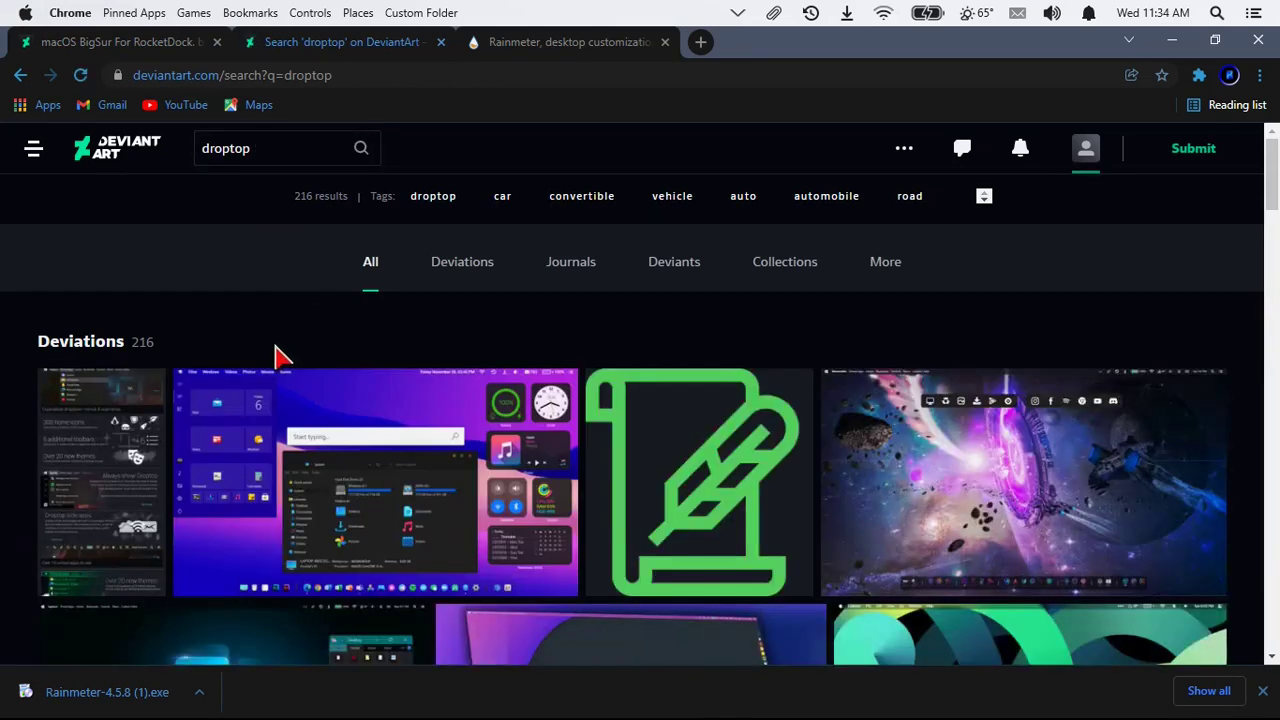
Browse the droptop search results on DeviantArt for the Droptop skin and check the options in the existing Droptop bar's Apple menu.
{"action": "scroll", "coordinate": [430, 378], "scroll_direction": "down", "scroll_amount": 3}
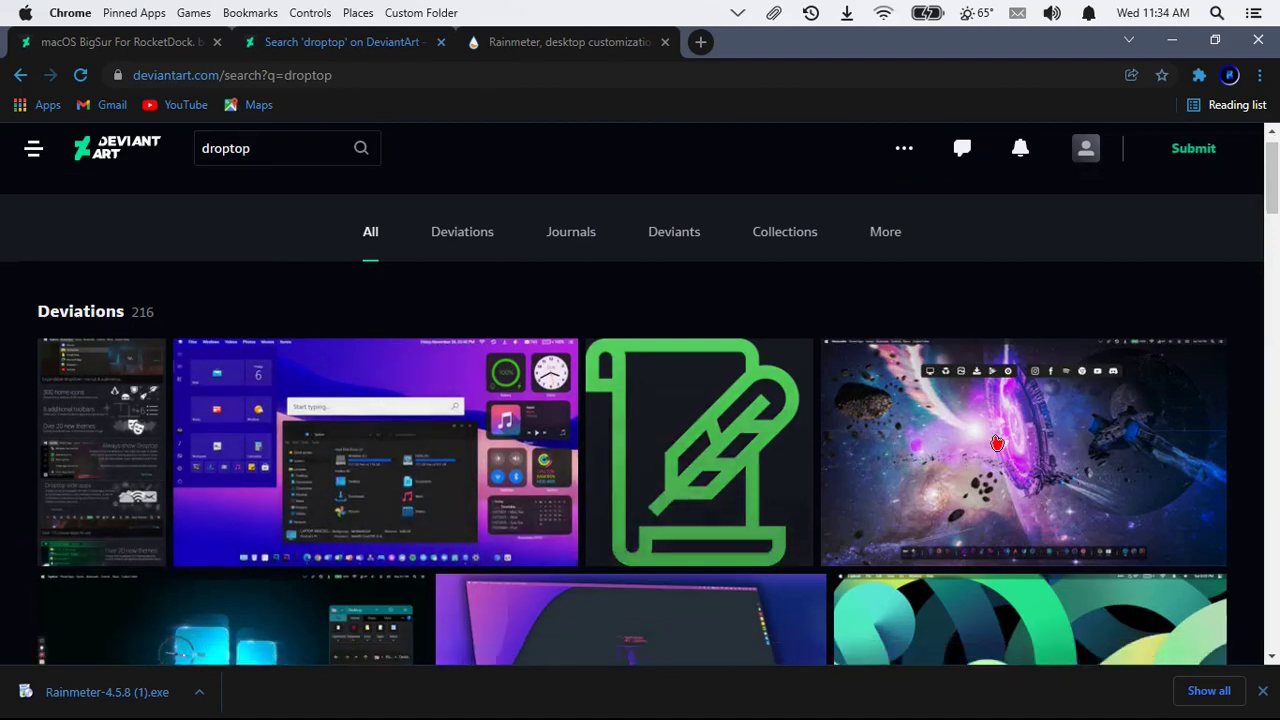
{"action": "scroll", "coordinate": [326, 513], "scroll_direction": "up", "scroll_amount": 1}
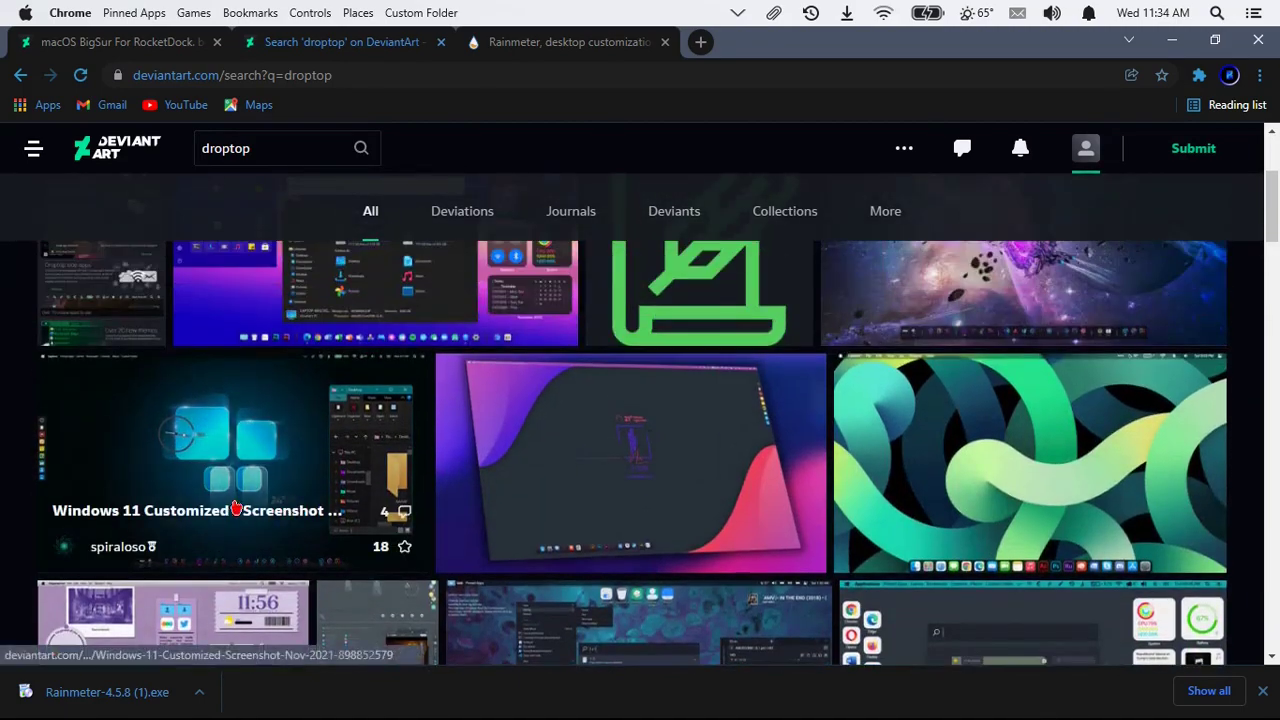
{"action": "scroll", "coordinate": [245, 415], "scroll_direction": "down", "scroll_amount": 3}
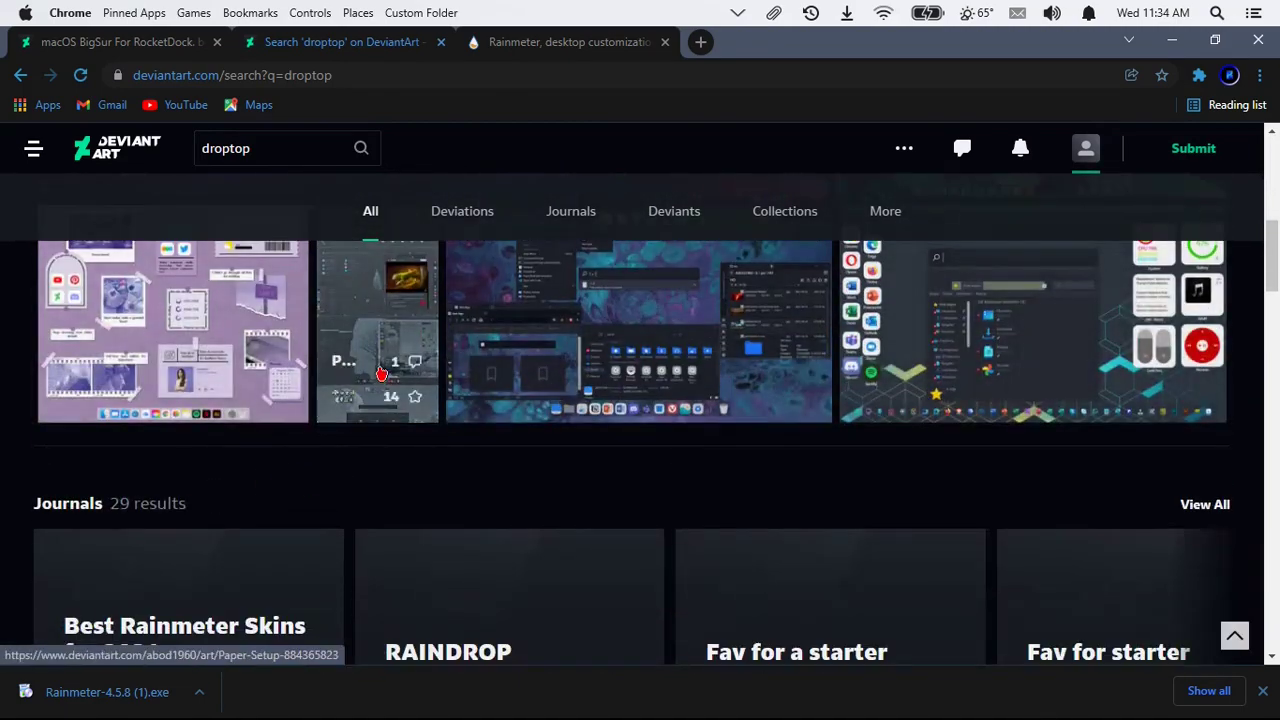
{"action": "scroll", "coordinate": [297, 514], "scroll_direction": "down", "scroll_amount": 2}
{"action": "scroll", "coordinate": [287, 515], "scroll_direction": "up", "scroll_amount": 3}
{"action": "scroll", "coordinate": [287, 515], "scroll_direction": "up", "scroll_amount": 3}
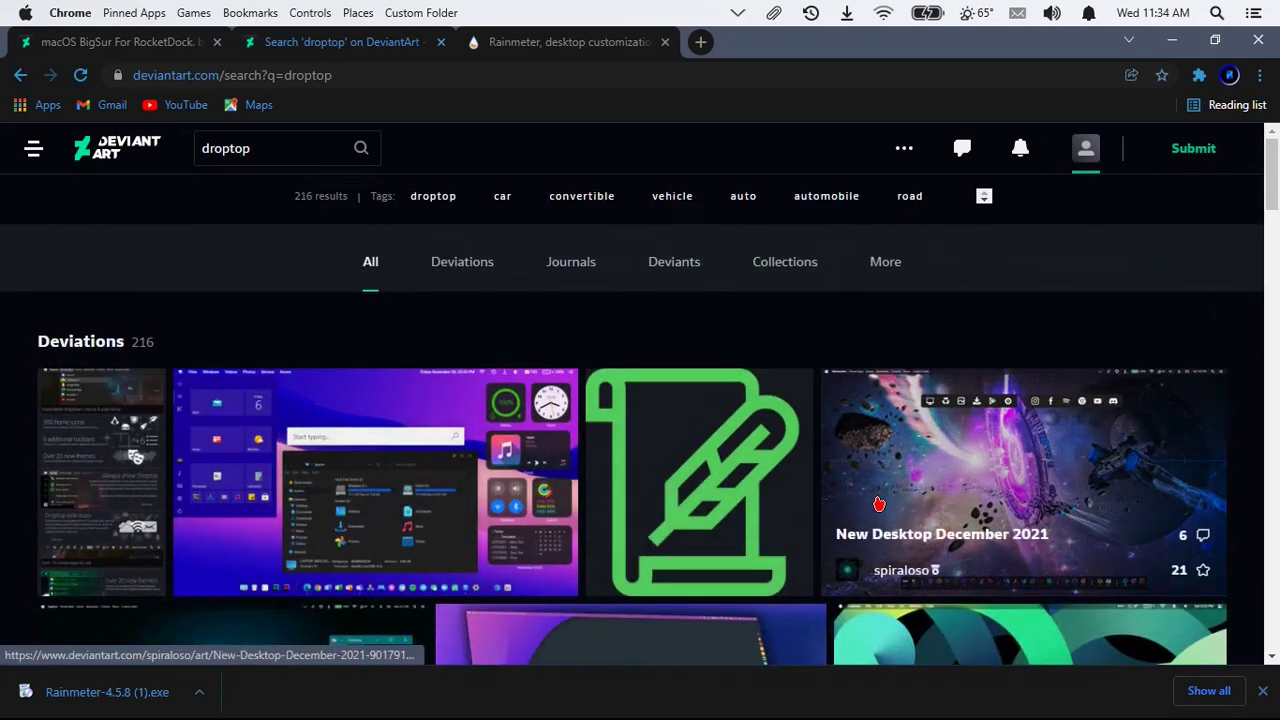
{"action": "scroll", "coordinate": [237, 489], "scroll_direction": "down", "scroll_amount": 2}
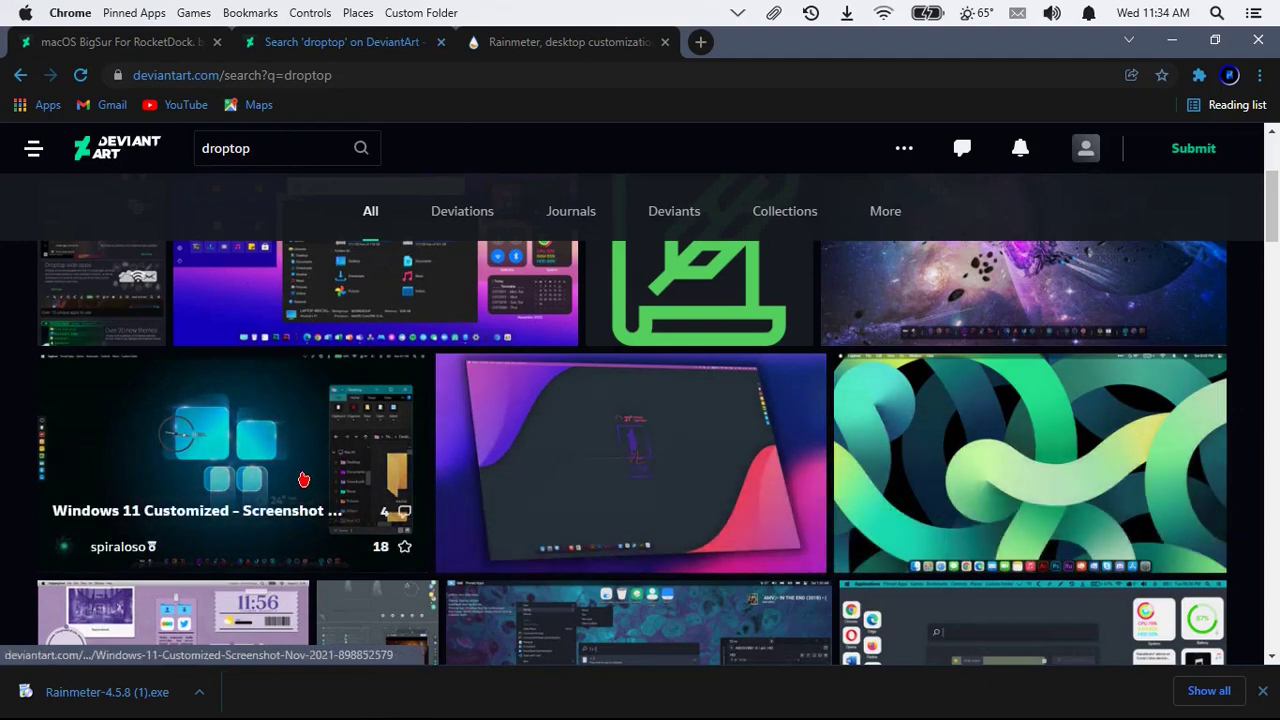
{"action": "scroll", "coordinate": [339, 413], "scroll_direction": "up", "scroll_amount": 2}
{"action": "left_click", "coordinate": [25, 12]}
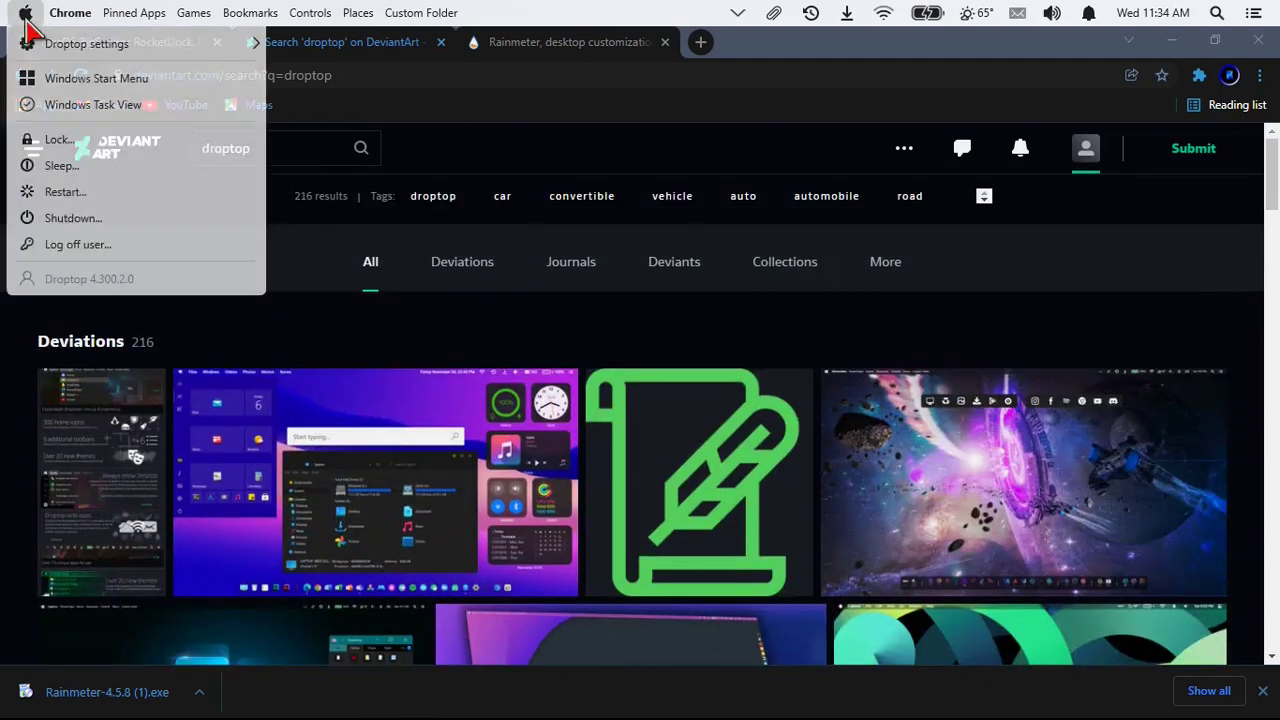
{"action": "left_click", "coordinate": [316, 338]}
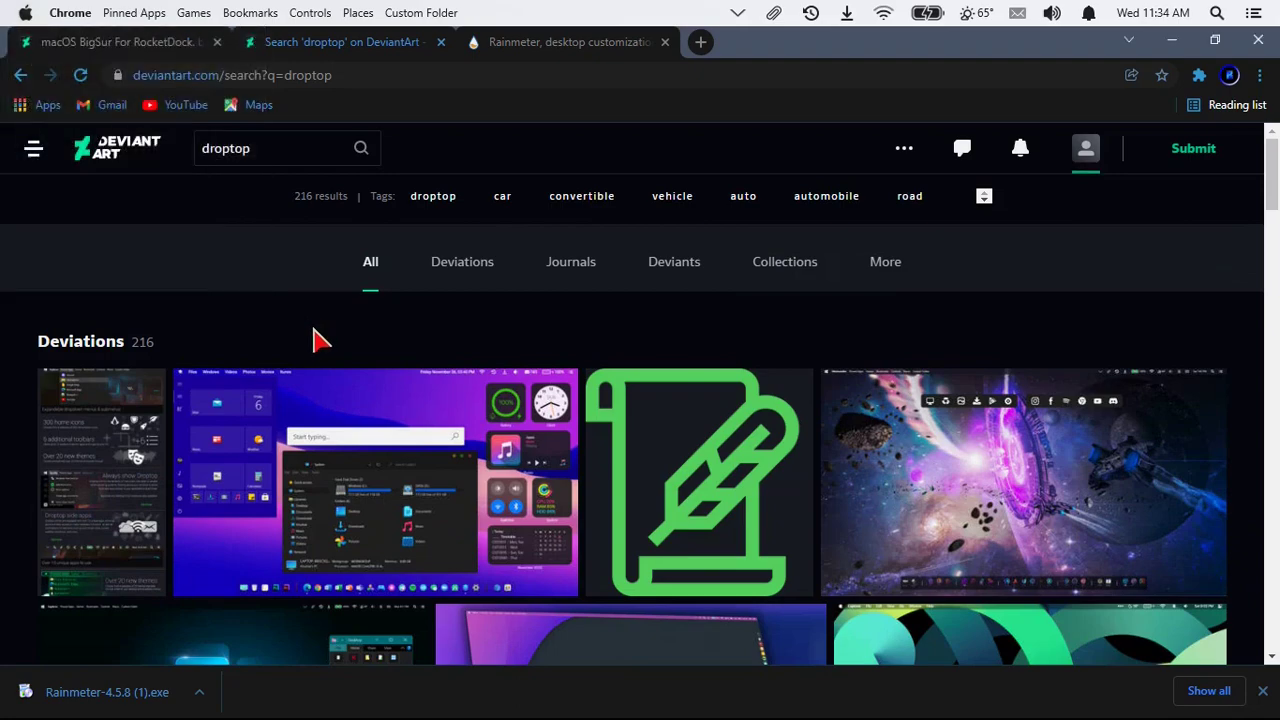
Open the droptop four page on DeviantArt and download the Droptop (Basic Version) skin package from its GitHub release.
{"action": "left_click", "coordinate": [737, 16]}
{"action": "left_click", "coordinate": [60, 390]}
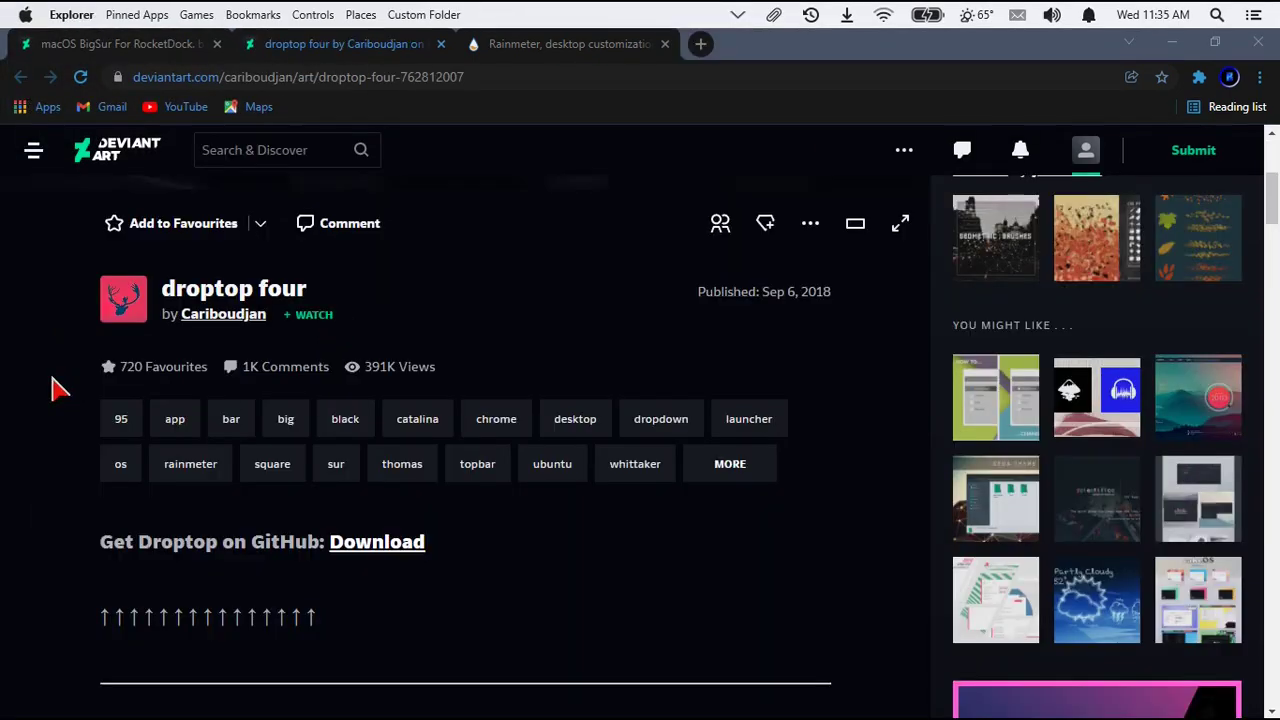
{"action": "scroll", "coordinate": [49, 503], "scroll_direction": "down", "scroll_amount": 1}
{"action": "scroll", "coordinate": [529, 514], "scroll_direction": "up", "scroll_amount": 2}
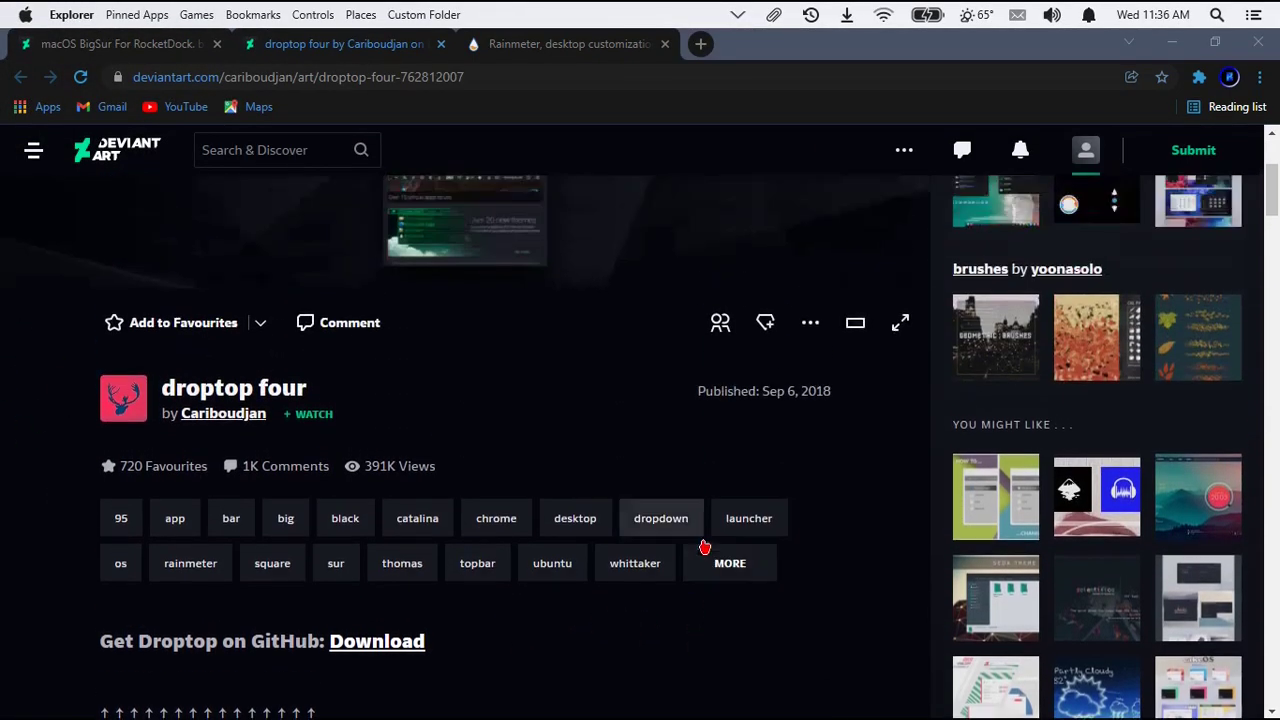
{"action": "scroll", "coordinate": [228, 583], "scroll_direction": "down", "scroll_amount": 2}
{"action": "left_click", "coordinate": [379, 427]}
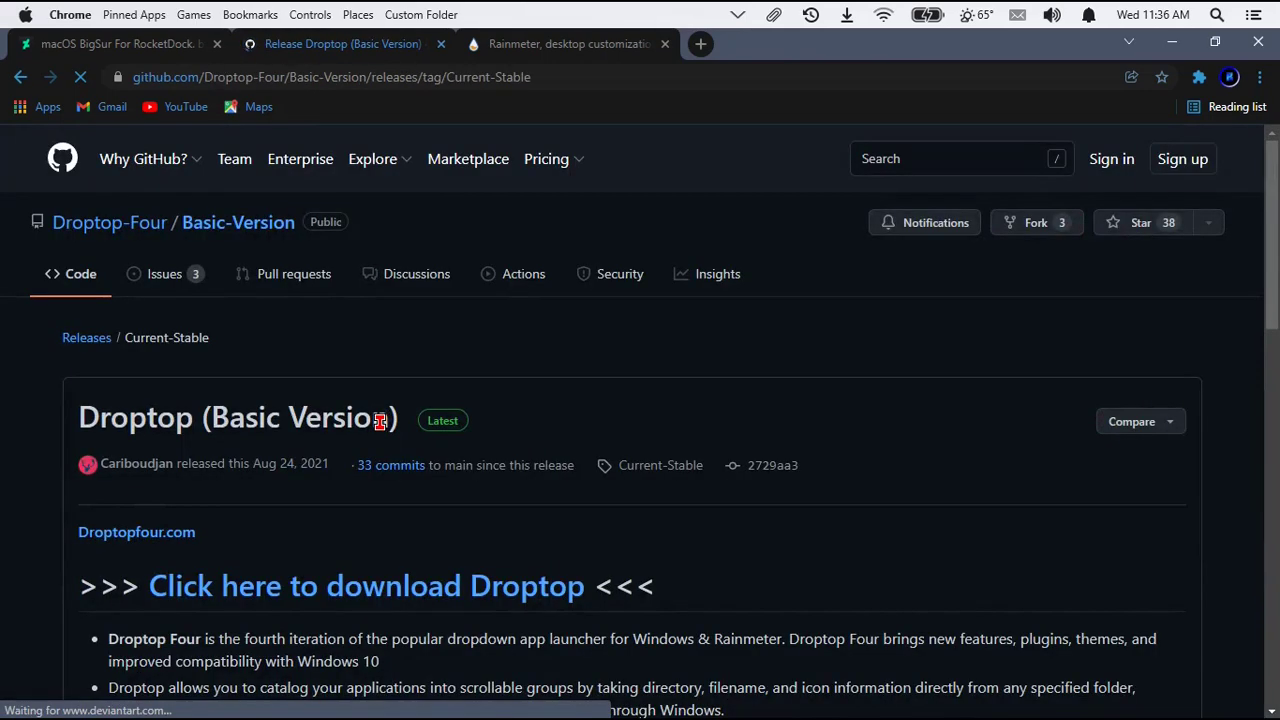
{"action": "scroll", "coordinate": [452, 597], "scroll_direction": "down", "scroll_amount": 2}
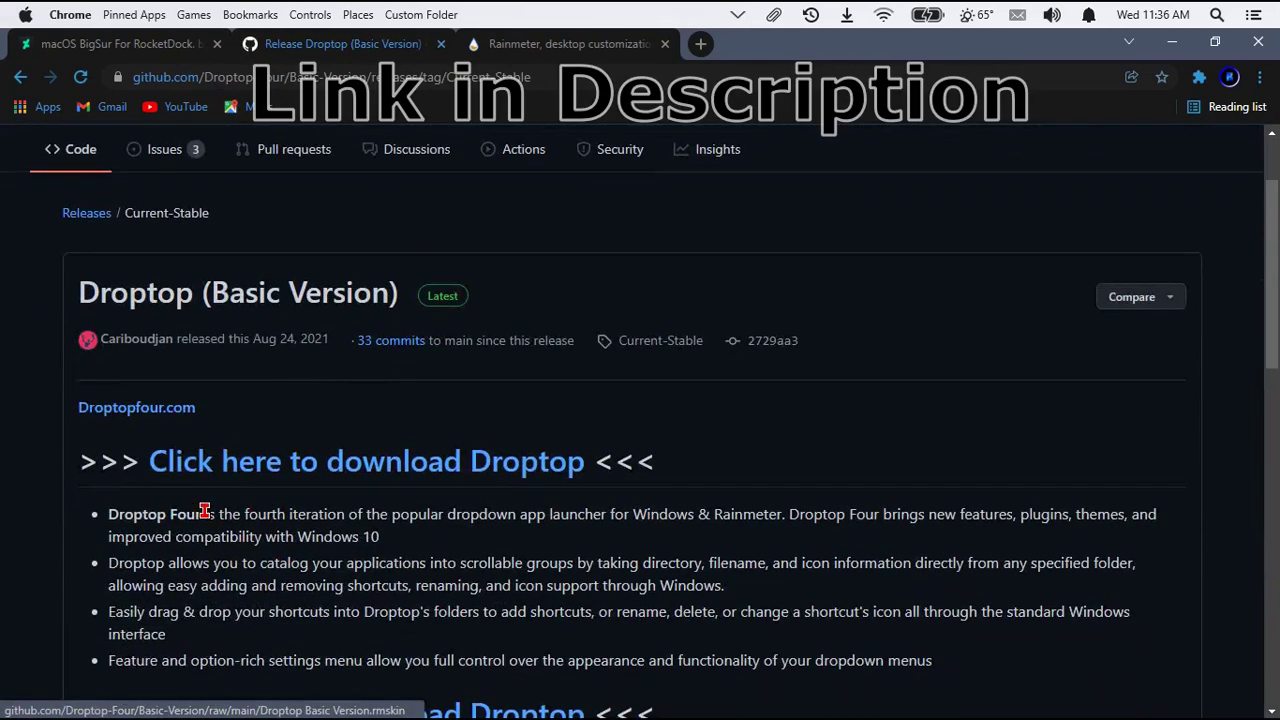
{"action": "left_click", "coordinate": [390, 478]}
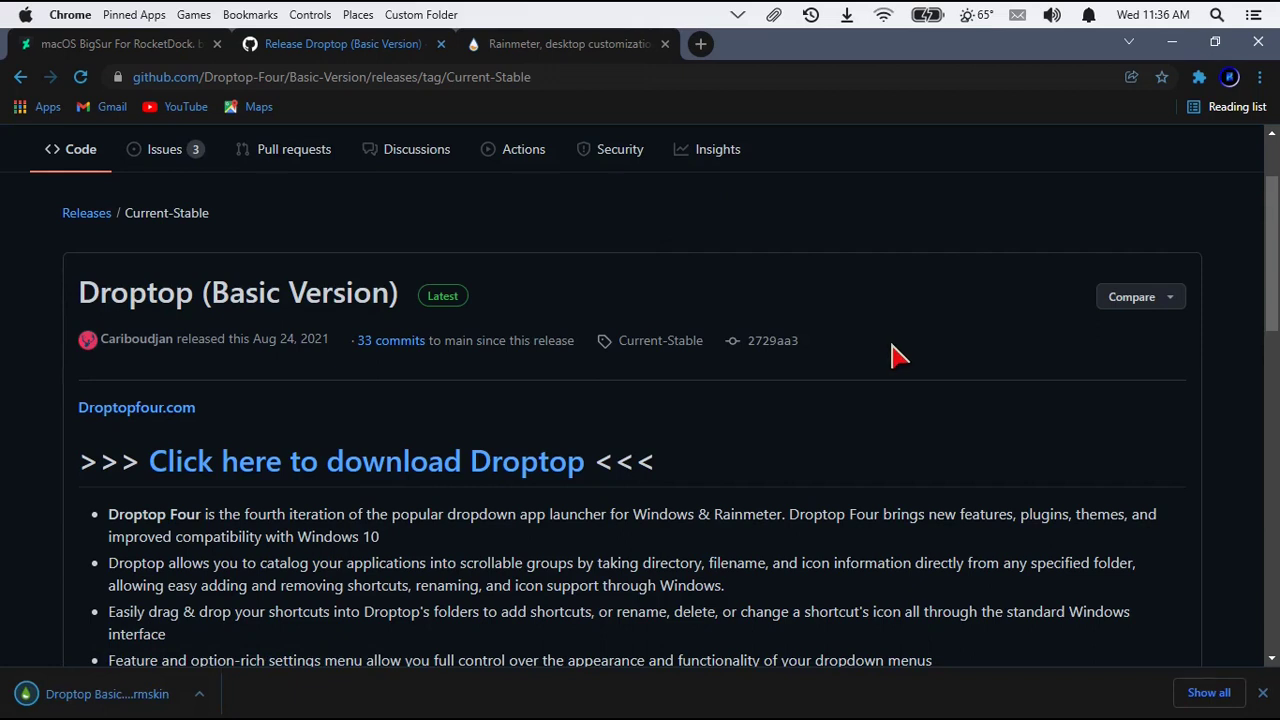
Download the Rainmeter 4.5.8 installer again from rainmeter.net and open a new browser tab.
{"action": "left_click", "coordinate": [600, 52]}
{"action": "left_click", "coordinate": [590, 572]}
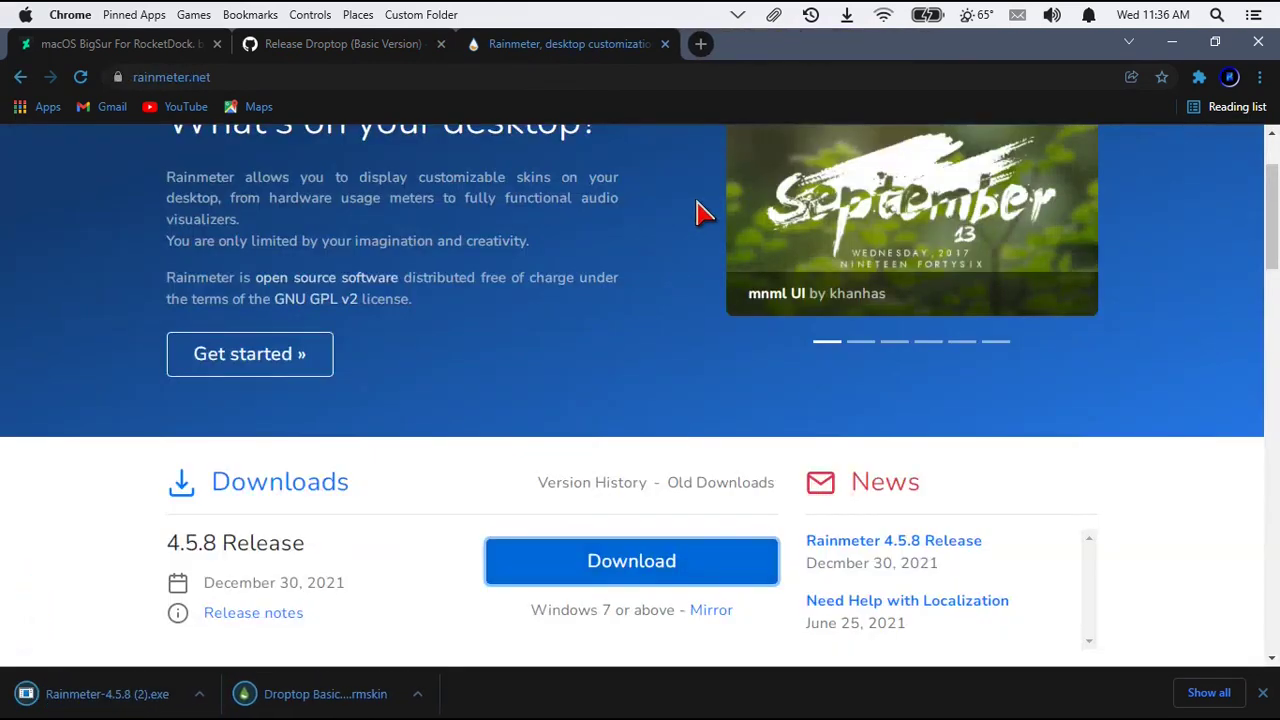
{"action": "left_click", "coordinate": [702, 46]}
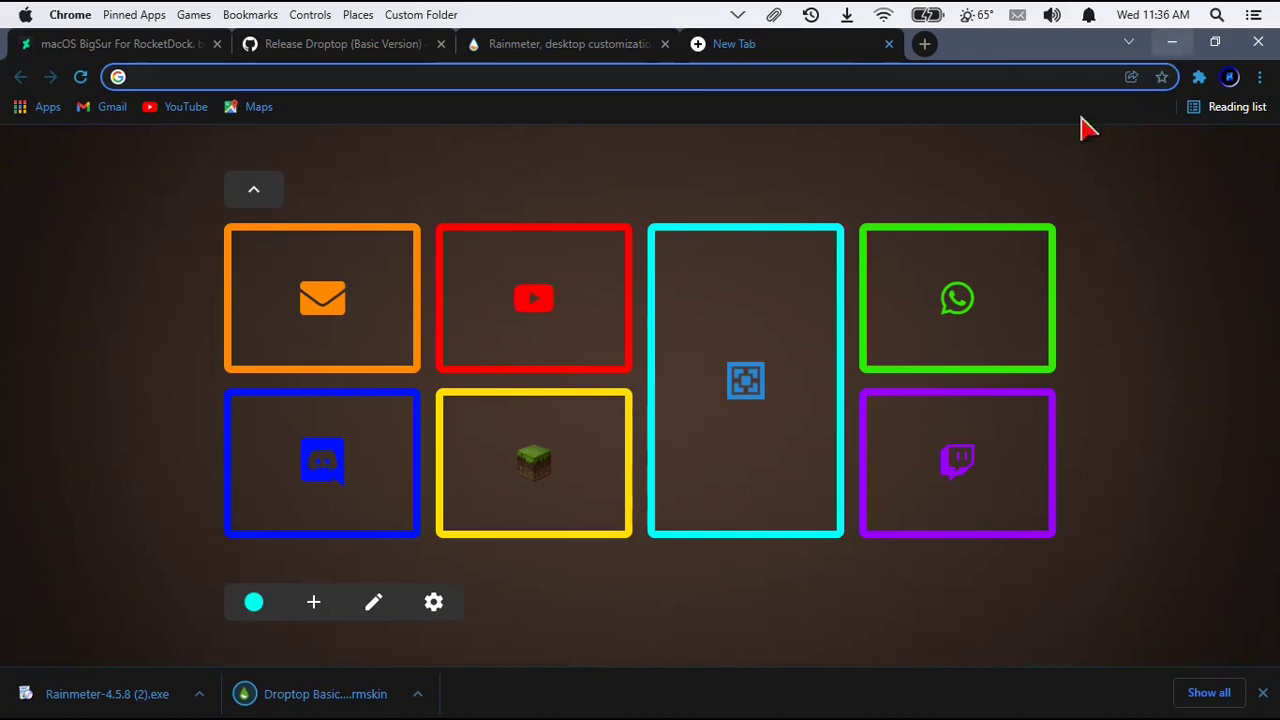
Run the downloaded Rainmeter installer as a standard installation with launch on startup, and finish setup with Rainmeter set to run.
{"action": "left_click", "coordinate": [103, 697]}
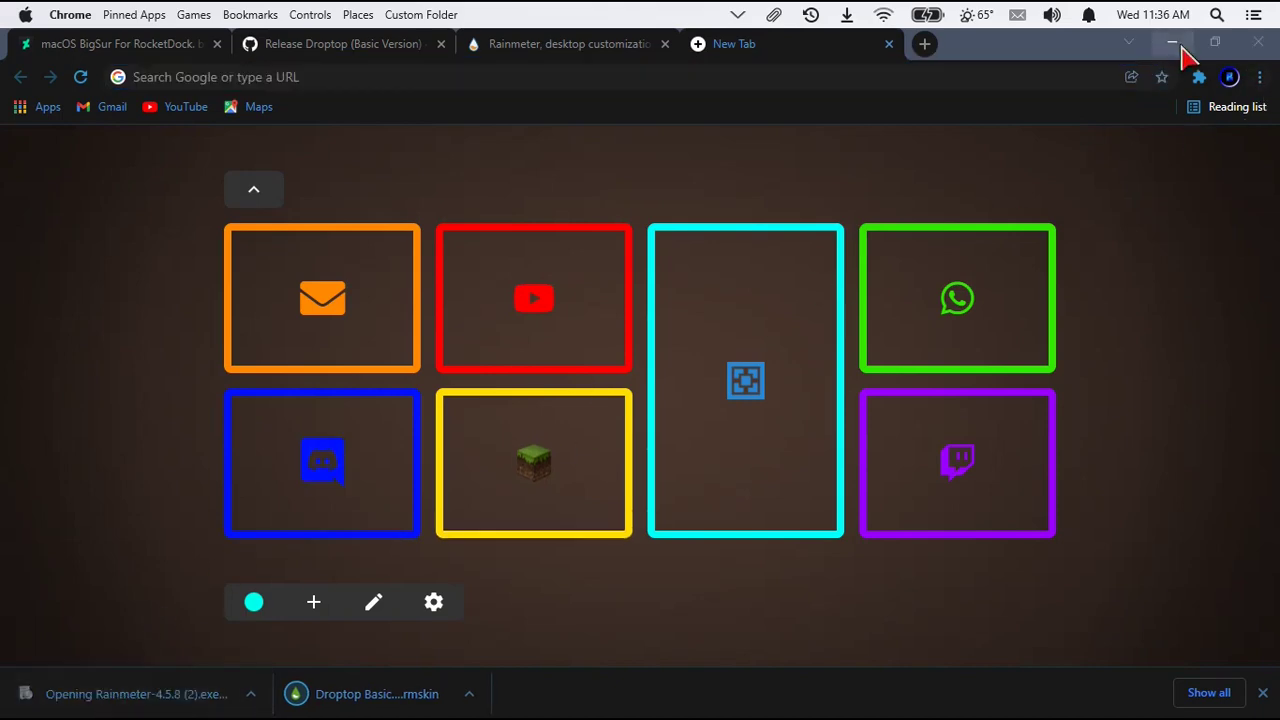
{"action": "left_click", "coordinate": [1178, 45]}
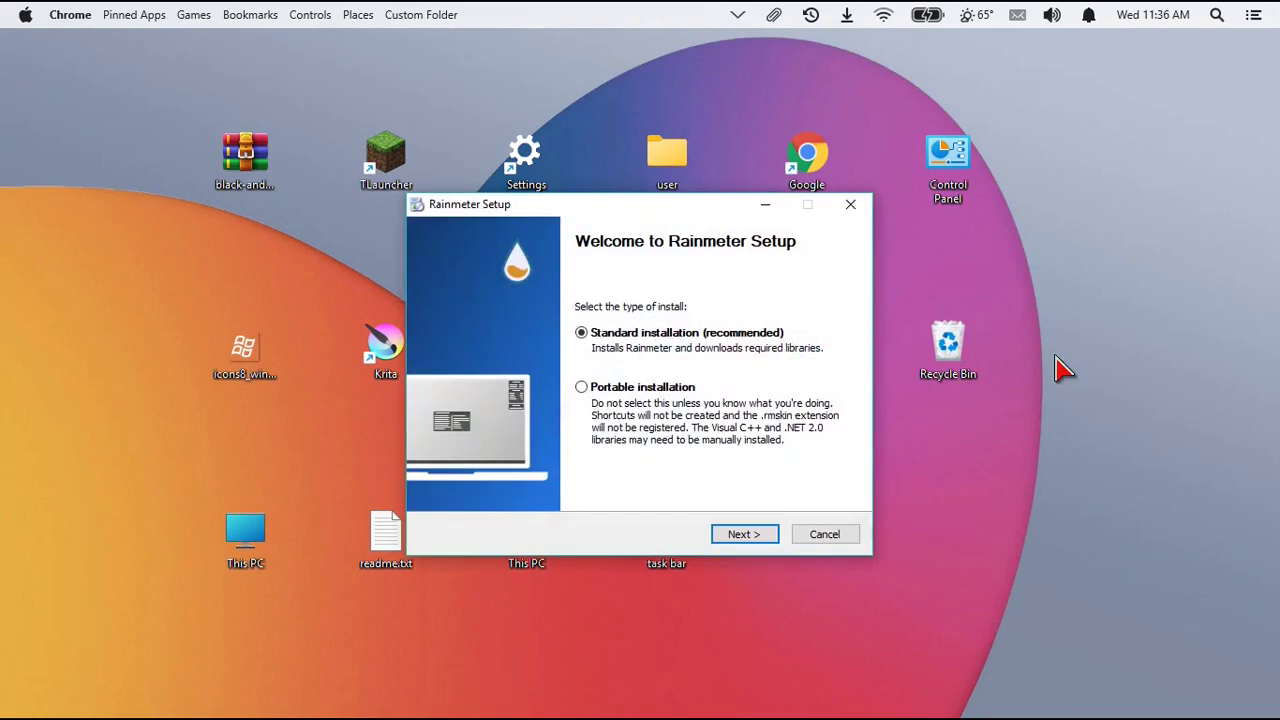
{"action": "left_click", "coordinate": [740, 534]}
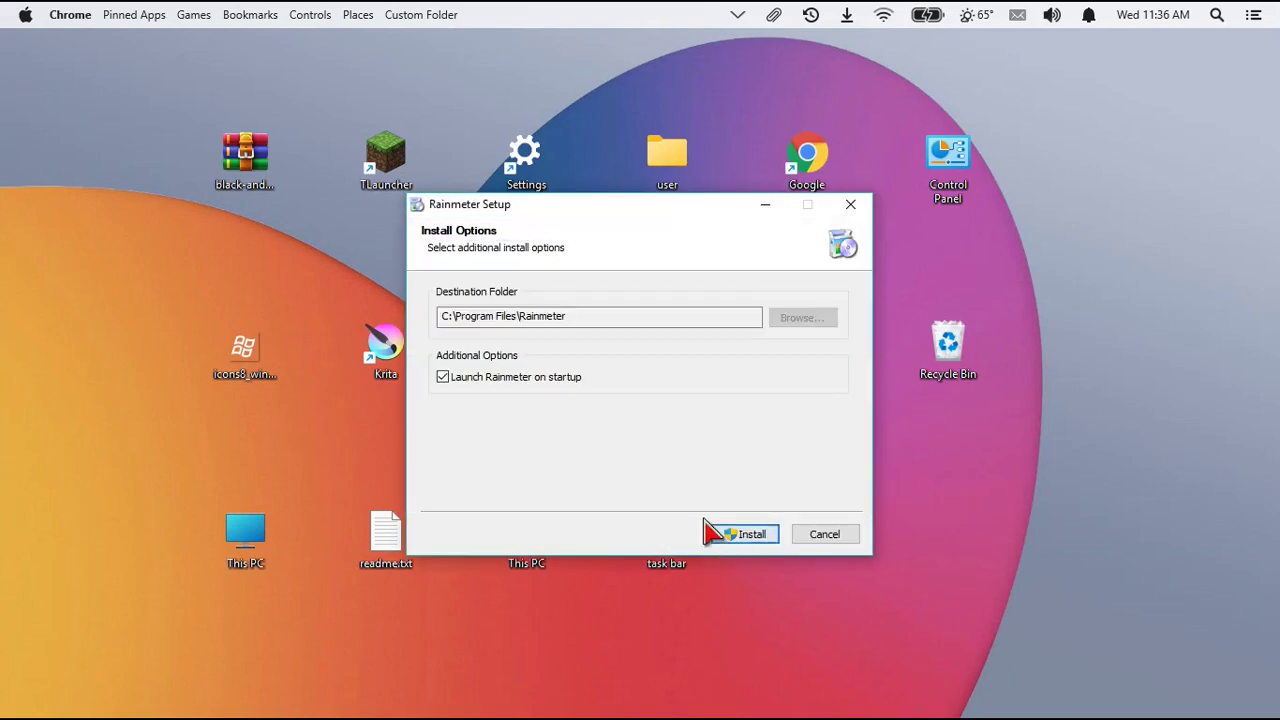
{"action": "left_click", "coordinate": [763, 536]}
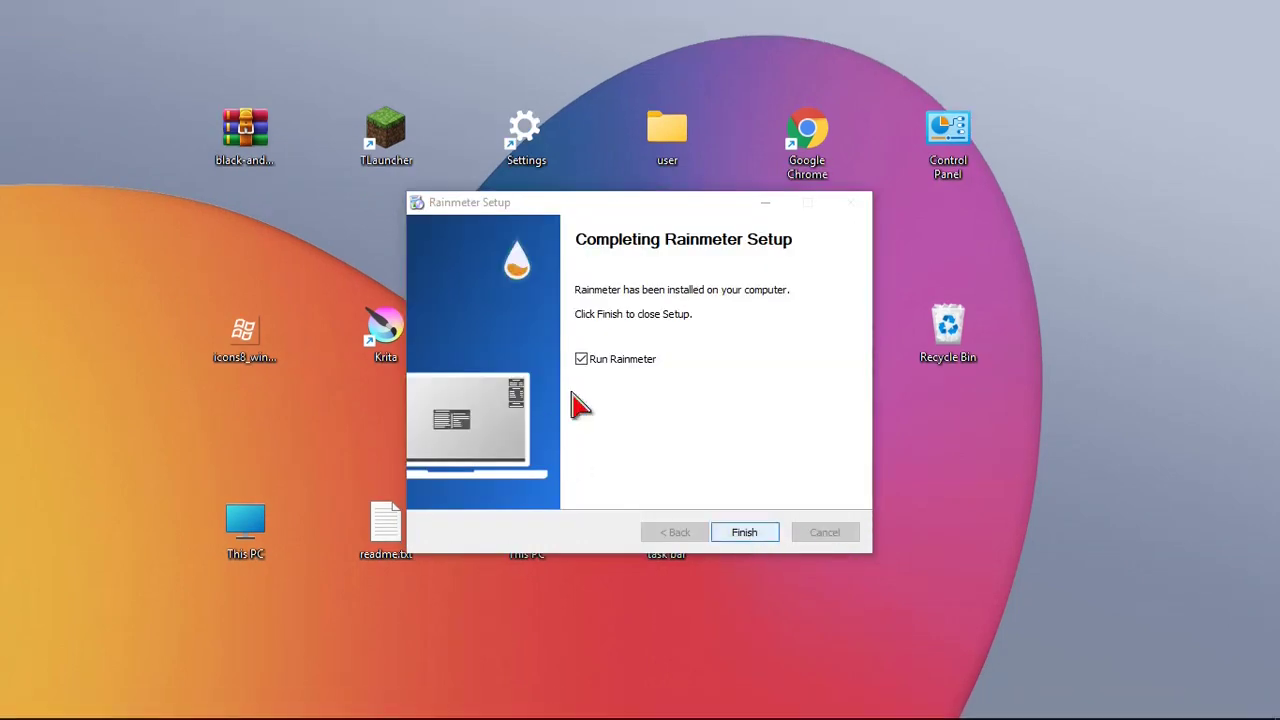
{"action": "left_click", "coordinate": [752, 534]}
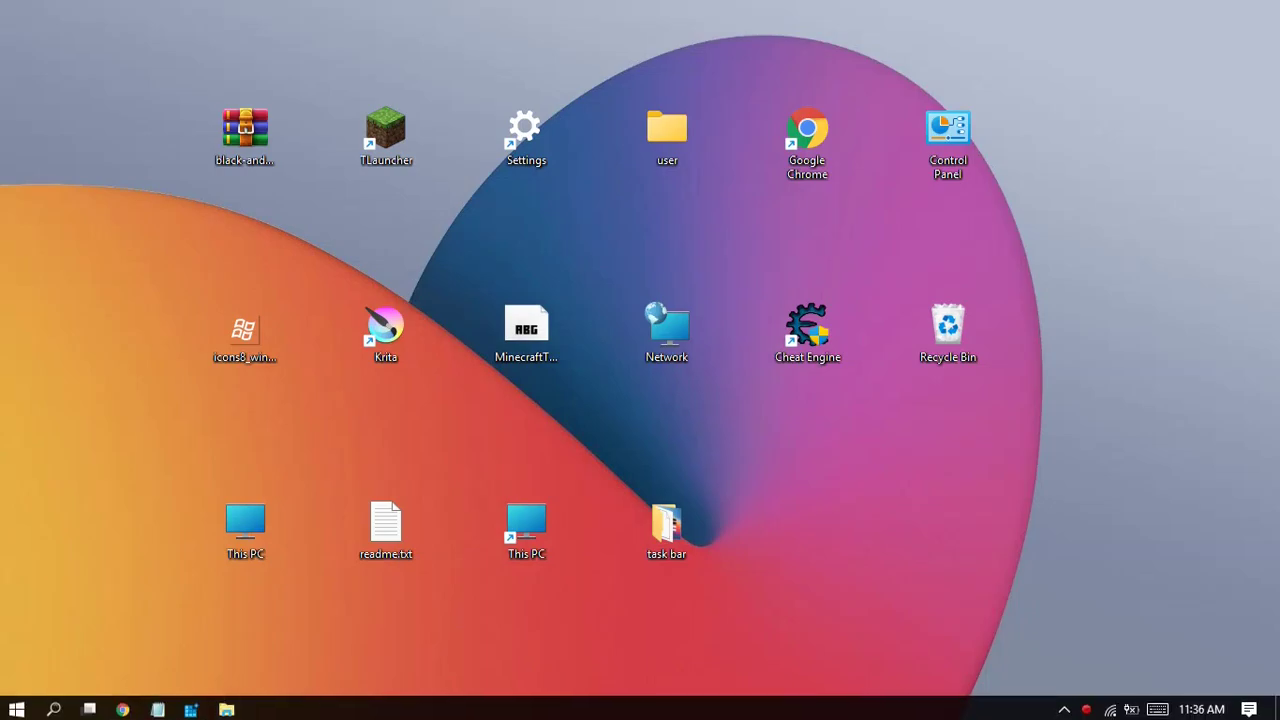
Switch to Google Chrome, open the downloaded Droptop skin package and install the Droptop skin with its included skins loaded.
{"action": "left_click", "coordinate": [128, 706]}
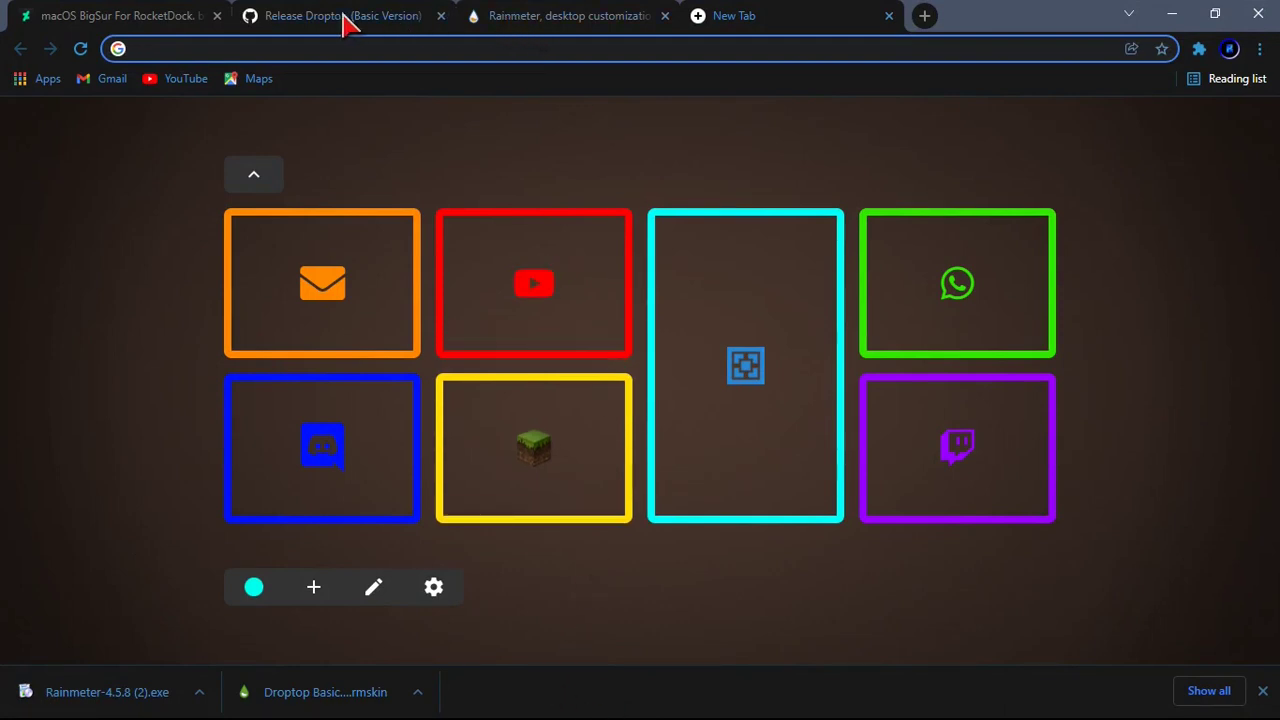
{"action": "left_click", "coordinate": [322, 698]}
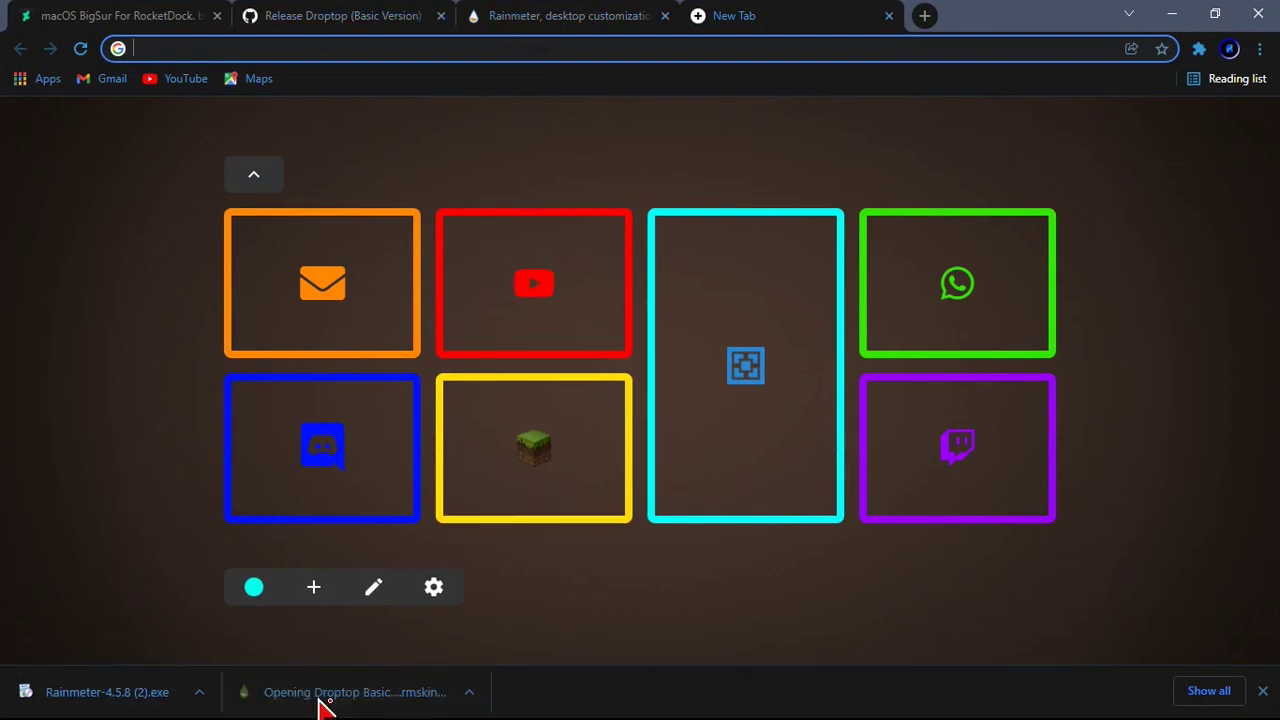
{"action": "left_click", "coordinate": [1172, 14]}
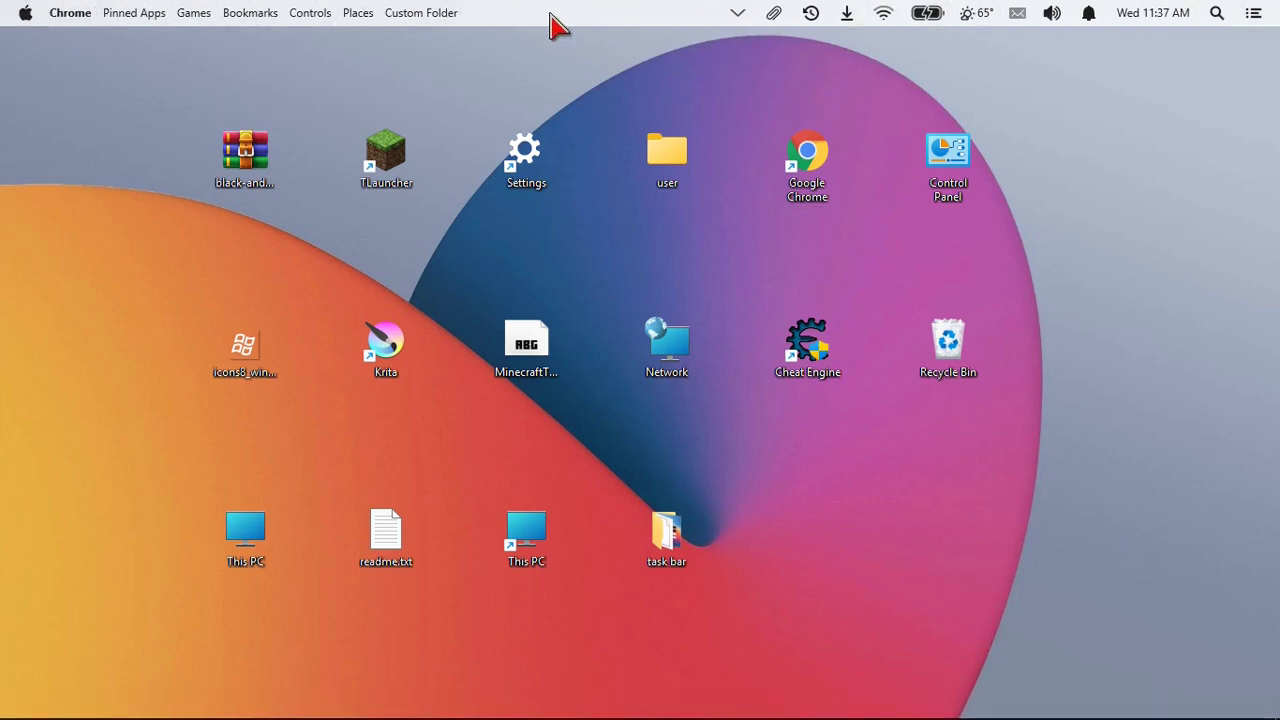
{"action": "left_click", "coordinate": [24, 25]}
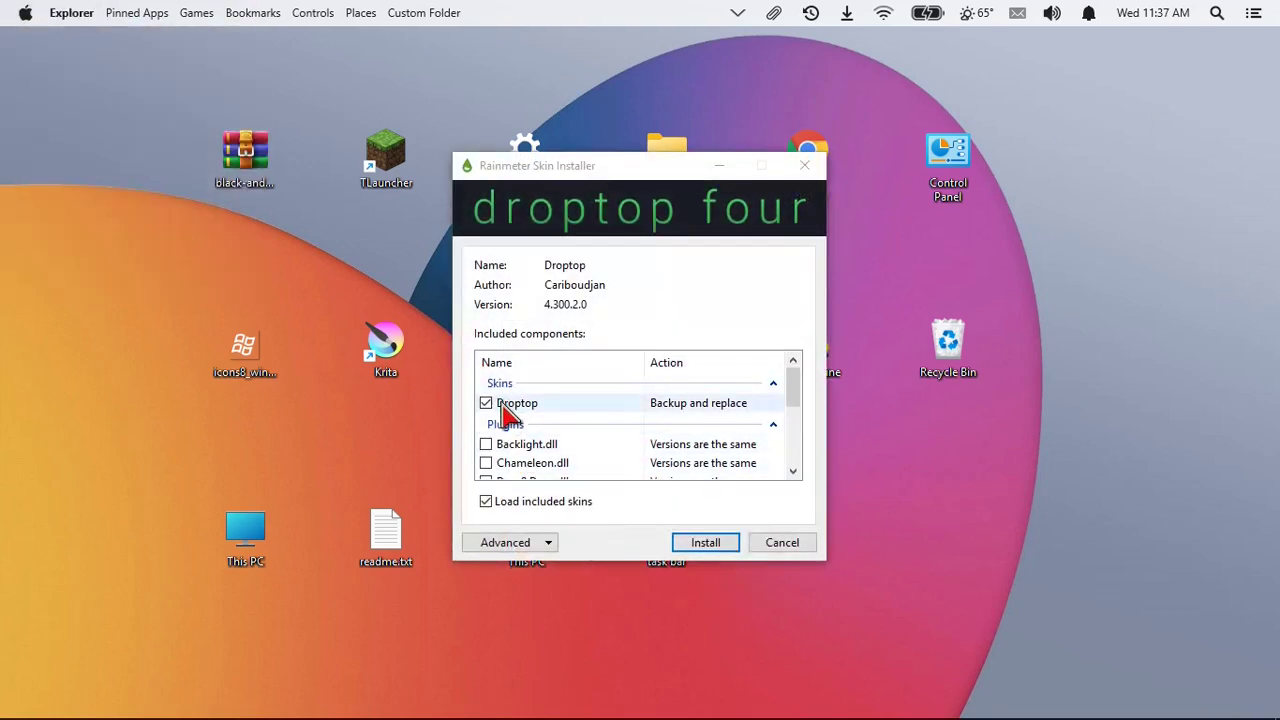
{"action": "scroll", "coordinate": [540, 430], "scroll_direction": "down", "scroll_amount": 4}
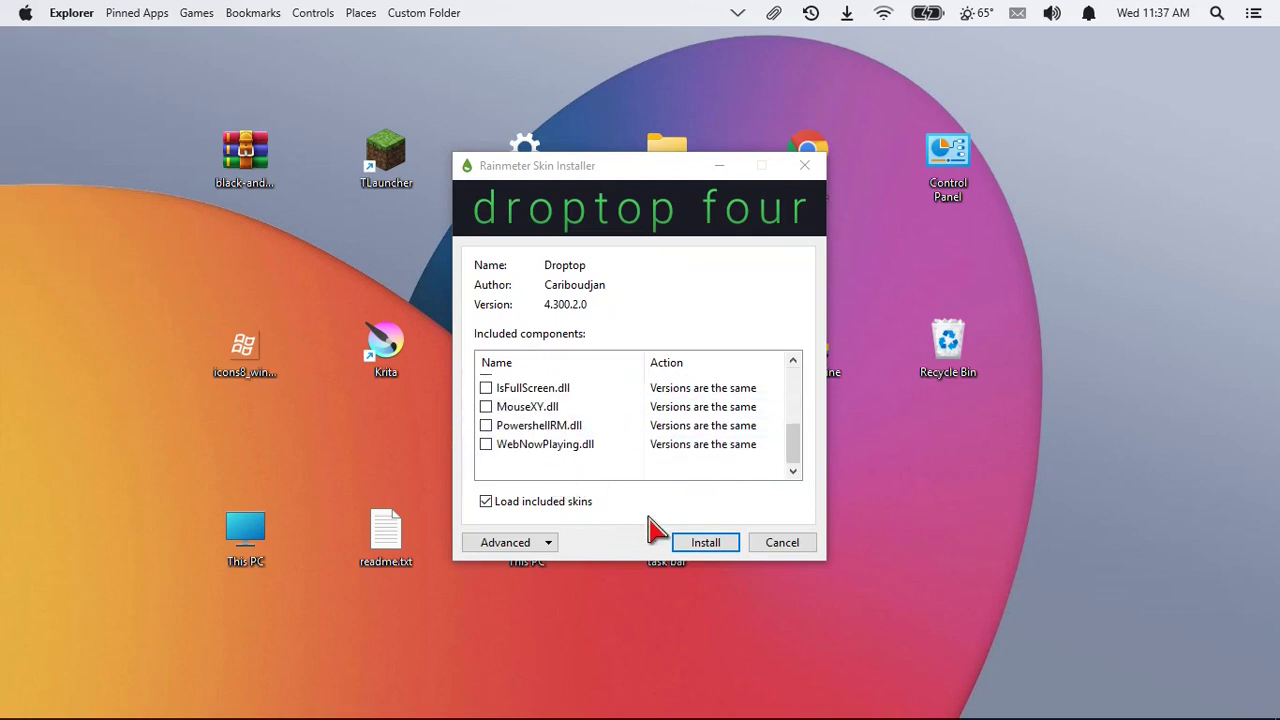
{"action": "left_click", "coordinate": [712, 548]}
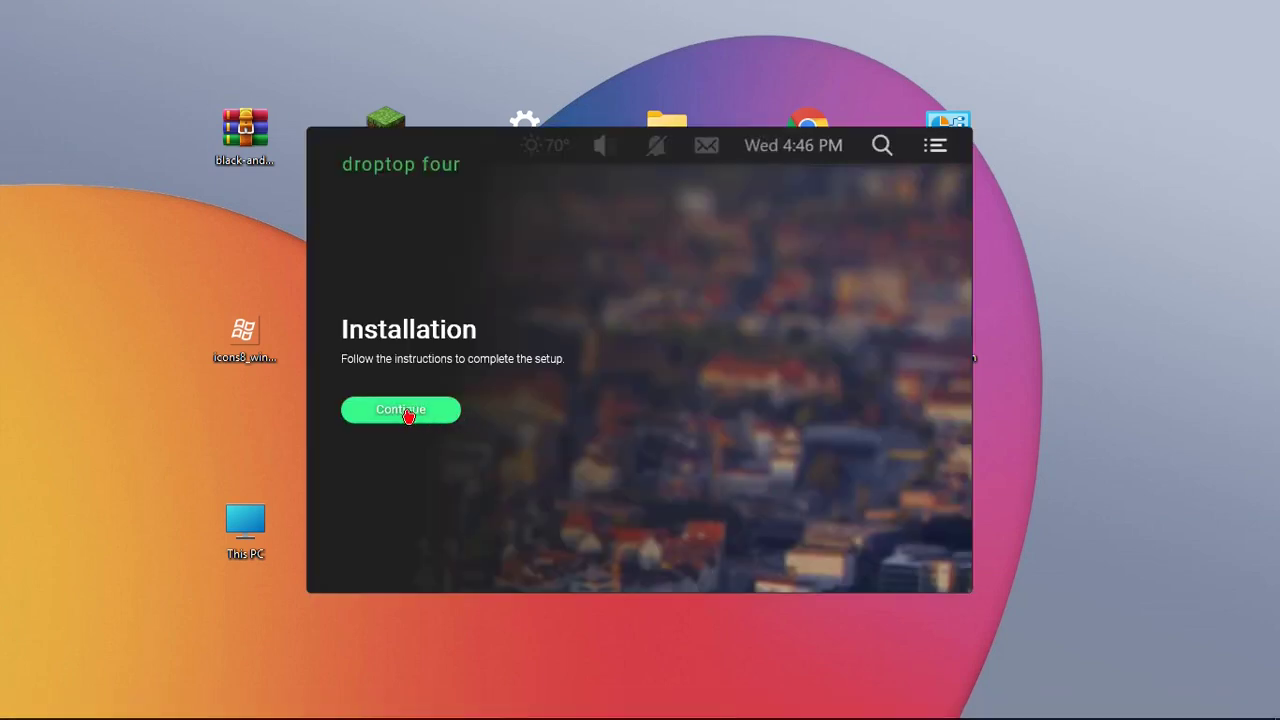
Start the droptop four setup and choose English US as its language.
{"action": "left_click", "coordinate": [420, 414]}
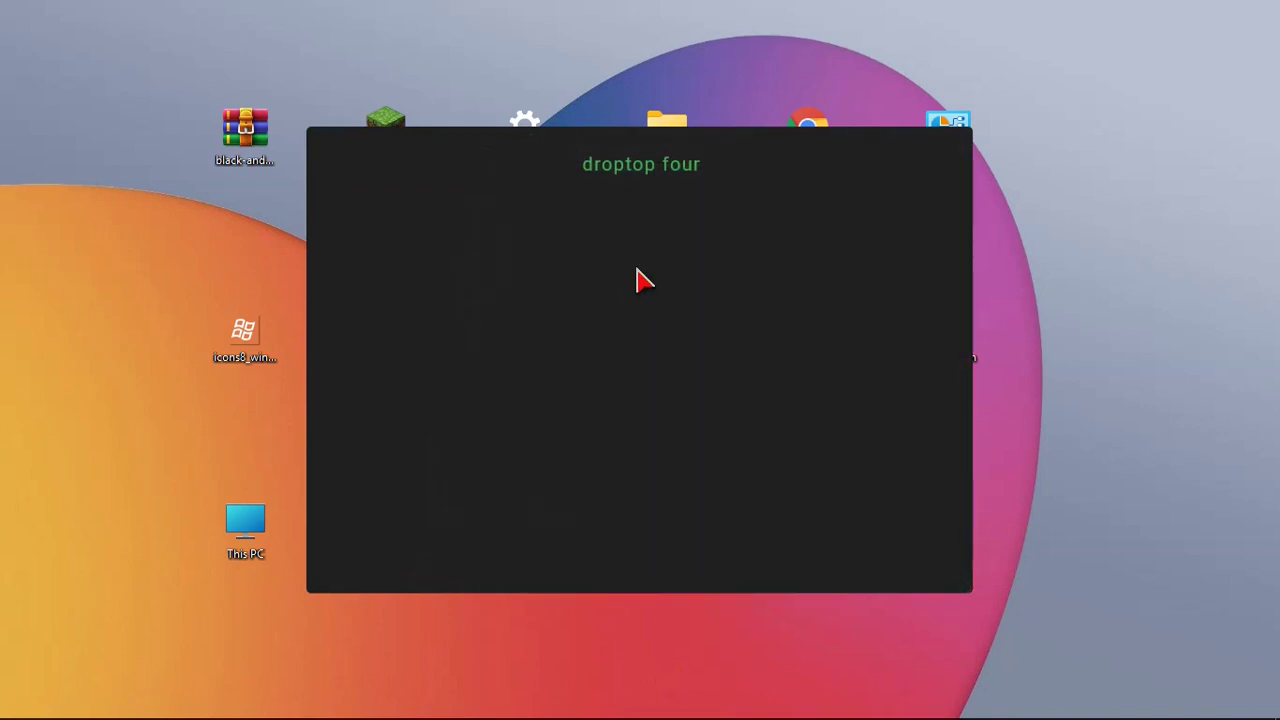
{"action": "left_click", "coordinate": [448, 283]}
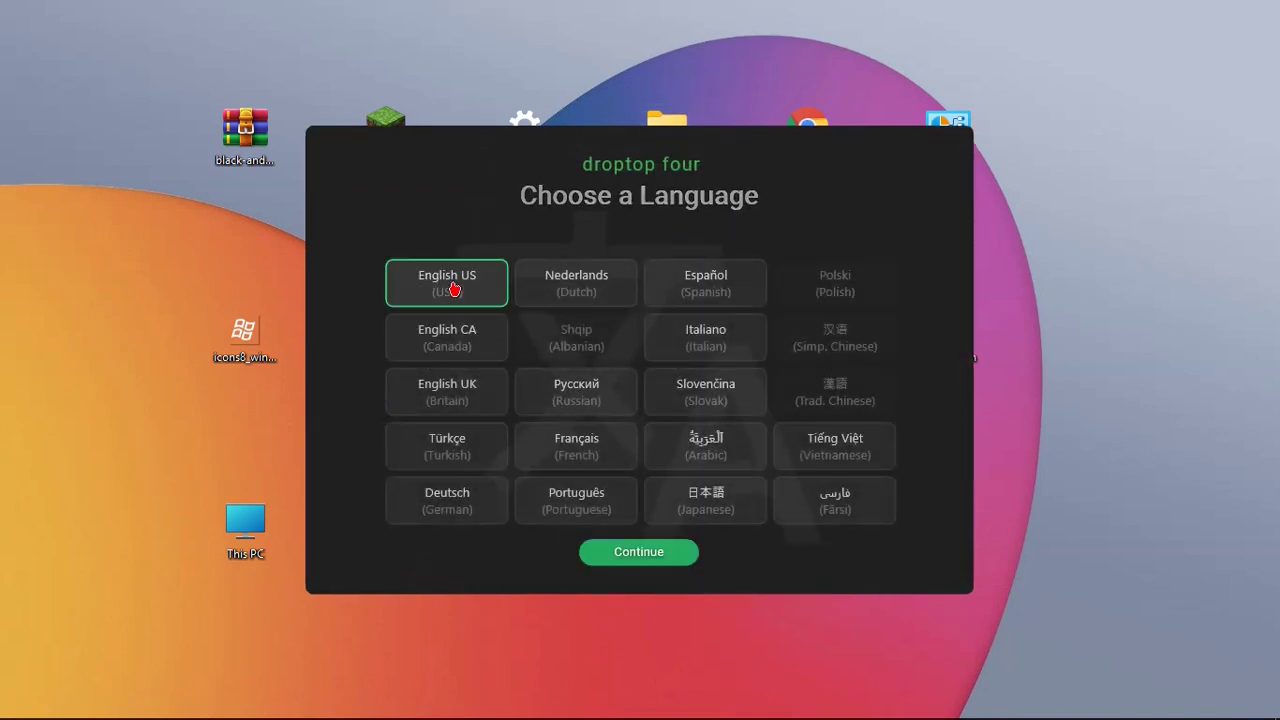
{"action": "left_click", "coordinate": [665, 565]}
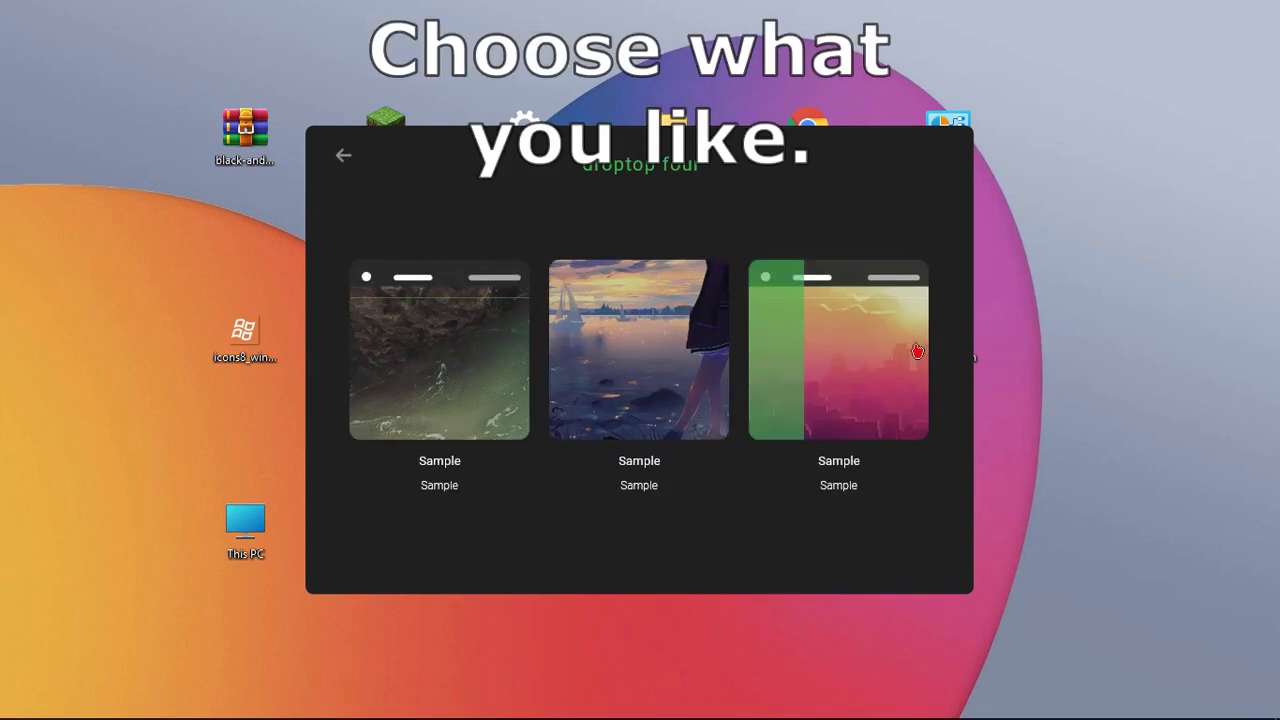
Choose the first sample style in the droptop four setup and set YouTube as the preferred media player.
{"action": "left_click", "coordinate": [432, 408]}
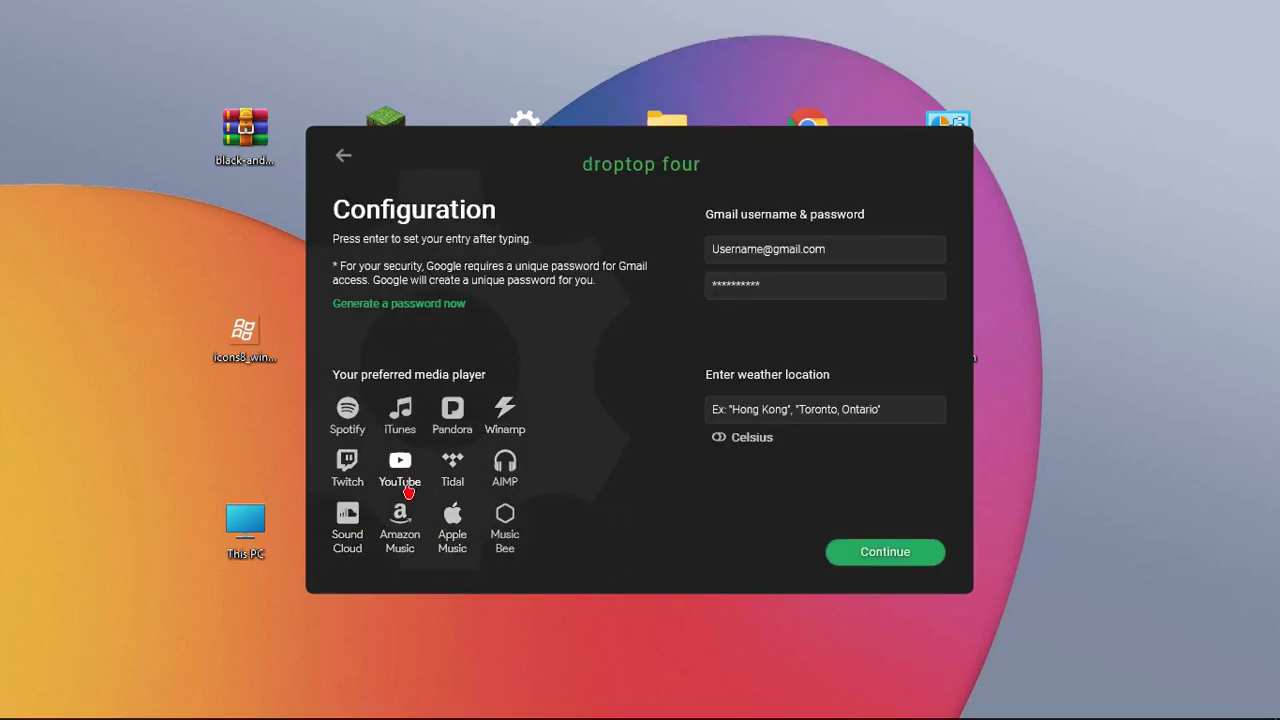
{"action": "left_click", "coordinate": [405, 470]}
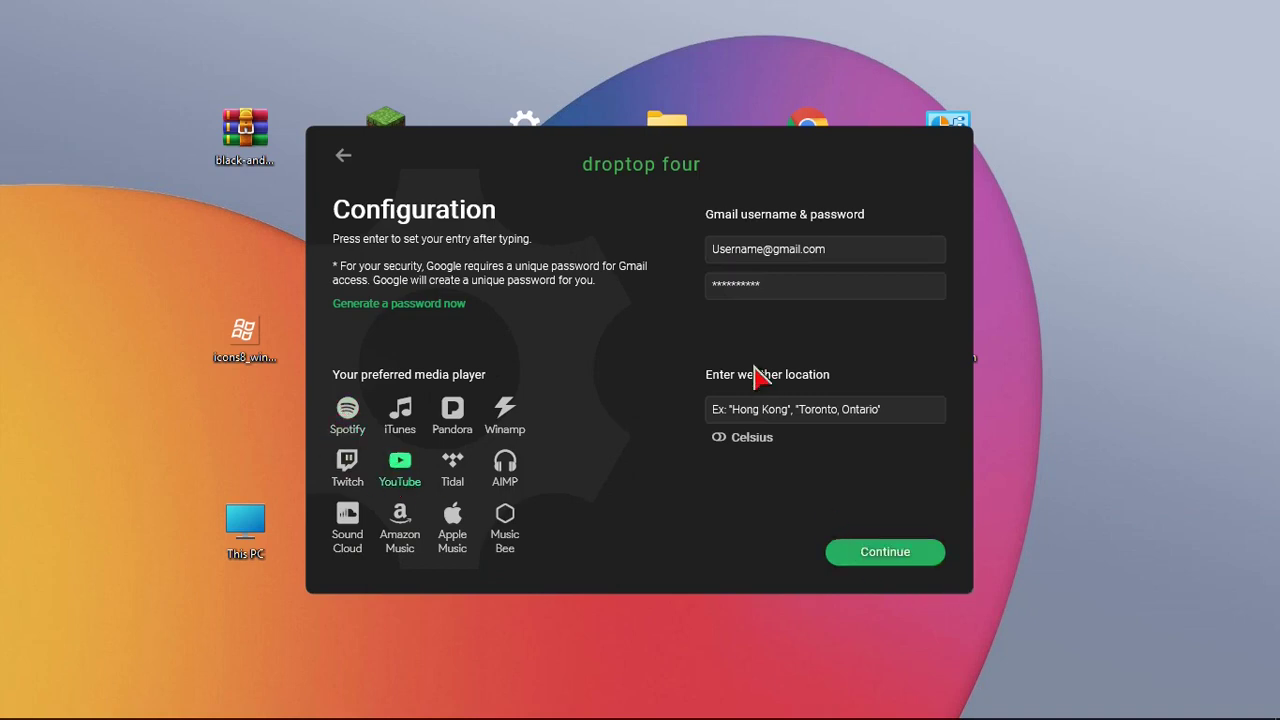
Leave the Gmail username and password blank in the droptop four configuration and proceed with the setup.
{"action": "left_click", "coordinate": [845, 265]}
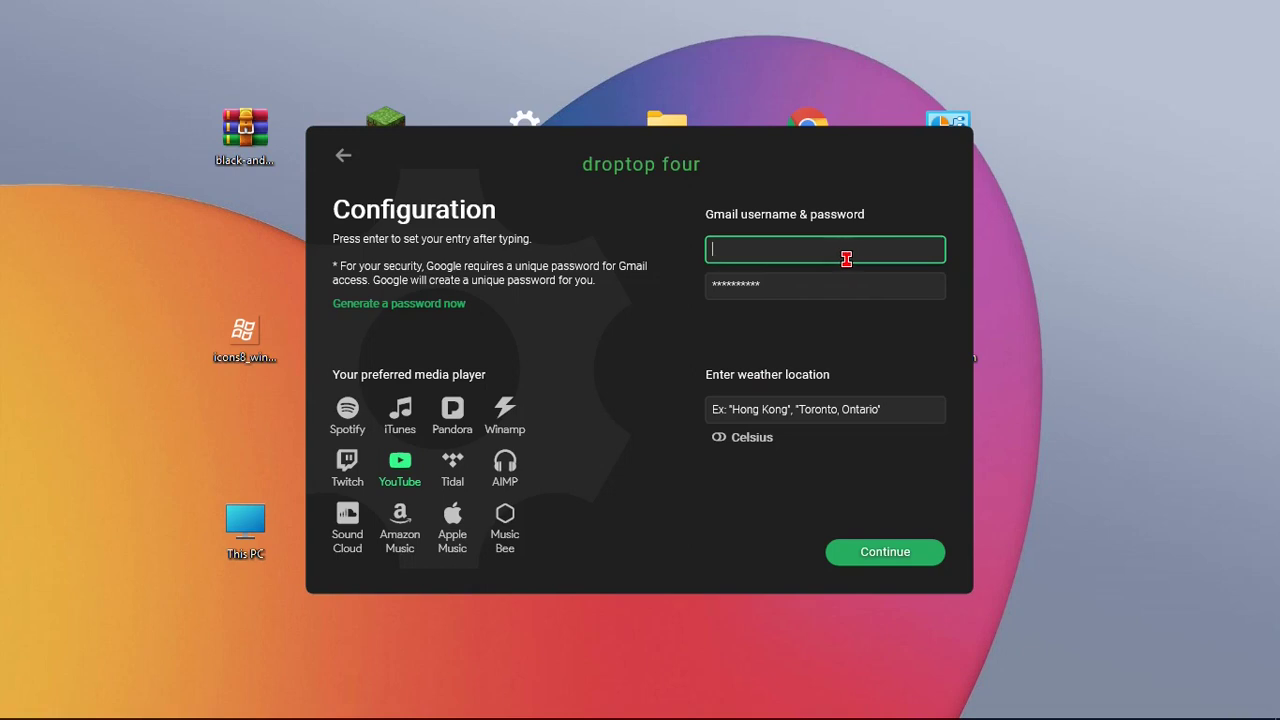
{"action": "left_click", "coordinate": [635, 352]}
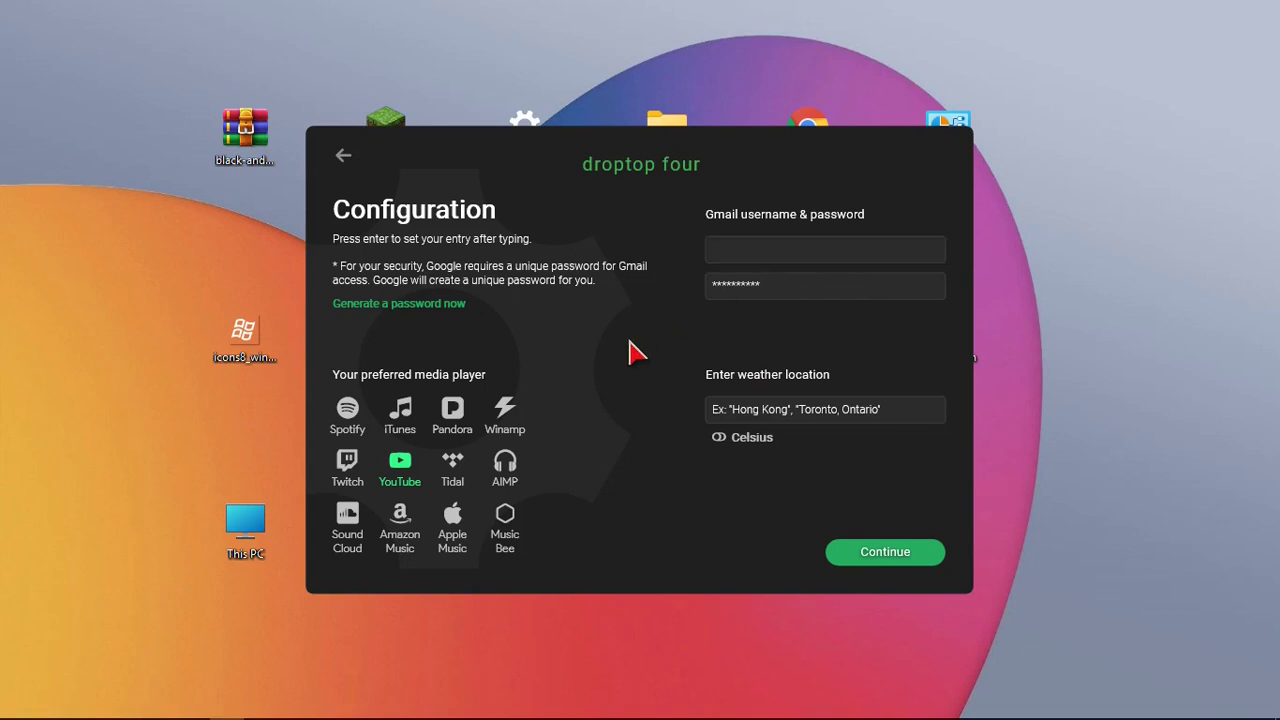
{"action": "left_click", "coordinate": [717, 298]}
{"action": "left_click", "coordinate": [814, 322]}
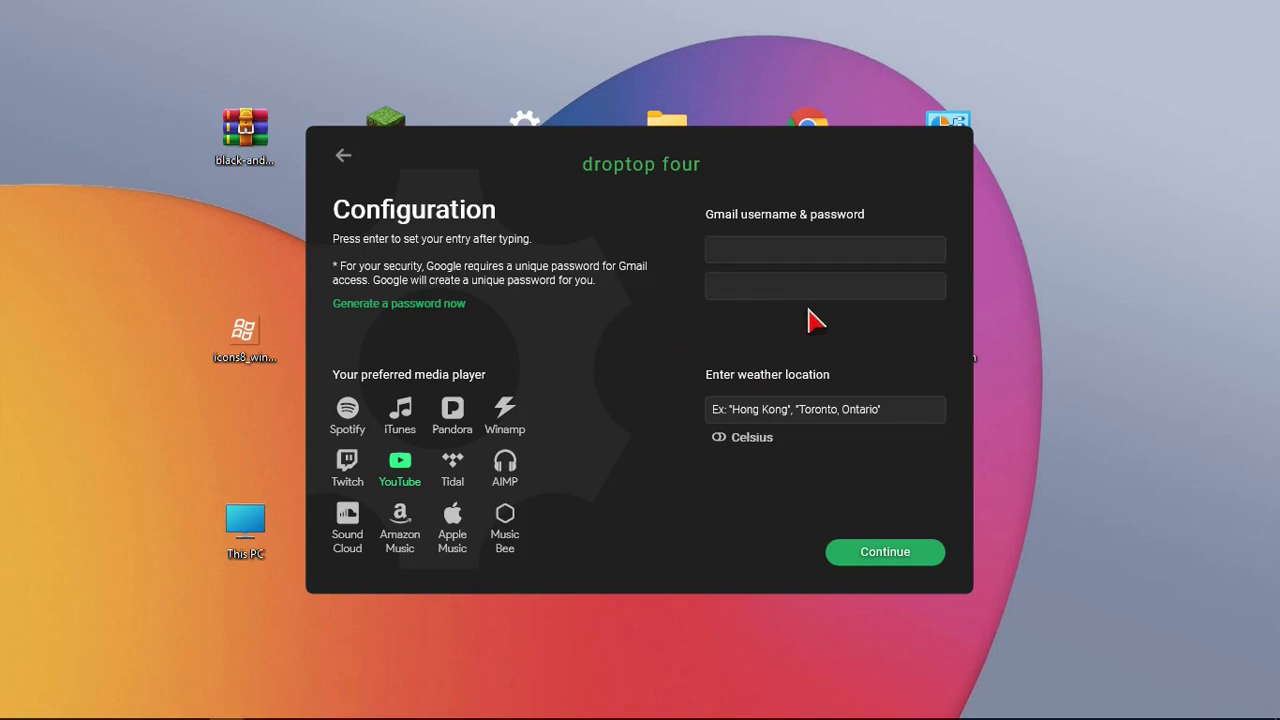
{"action": "left_click", "coordinate": [874, 555]}
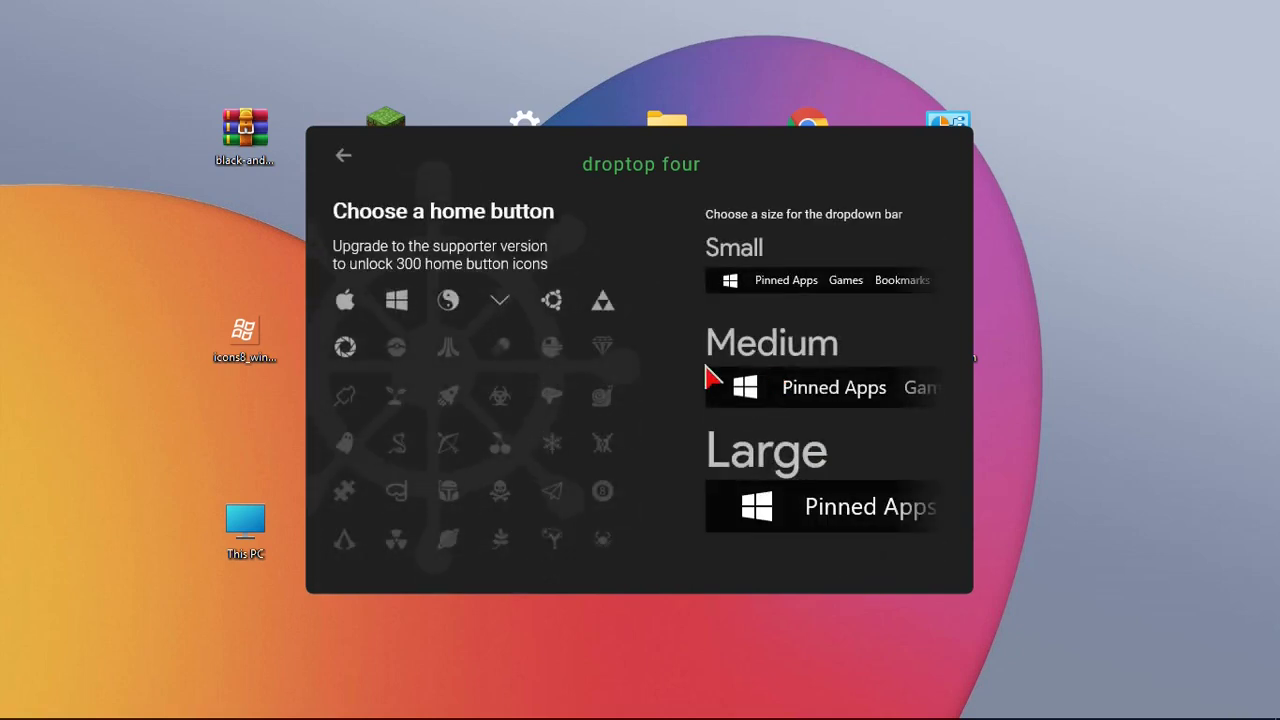
Choose the Apple logo home button and the Default color option, and finish the droptop four setup without the supporter version.
{"action": "left_click", "coordinate": [346, 304]}
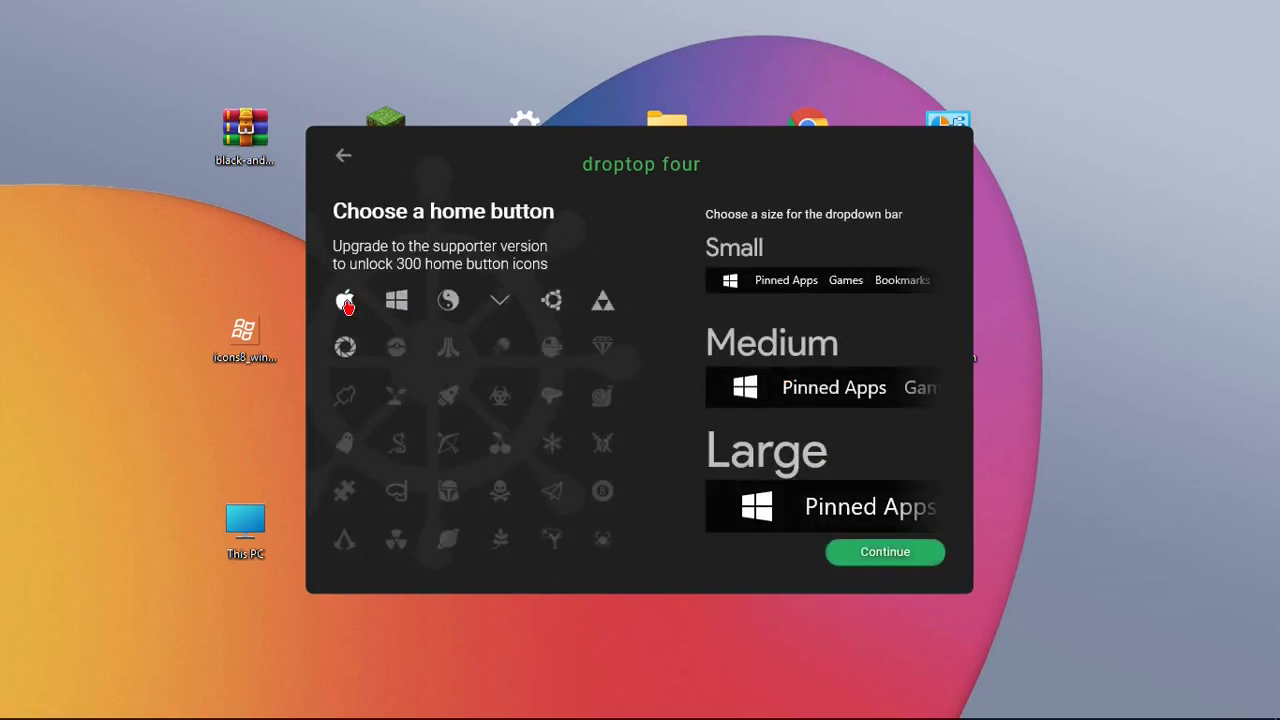
{"action": "left_click", "coordinate": [872, 567]}
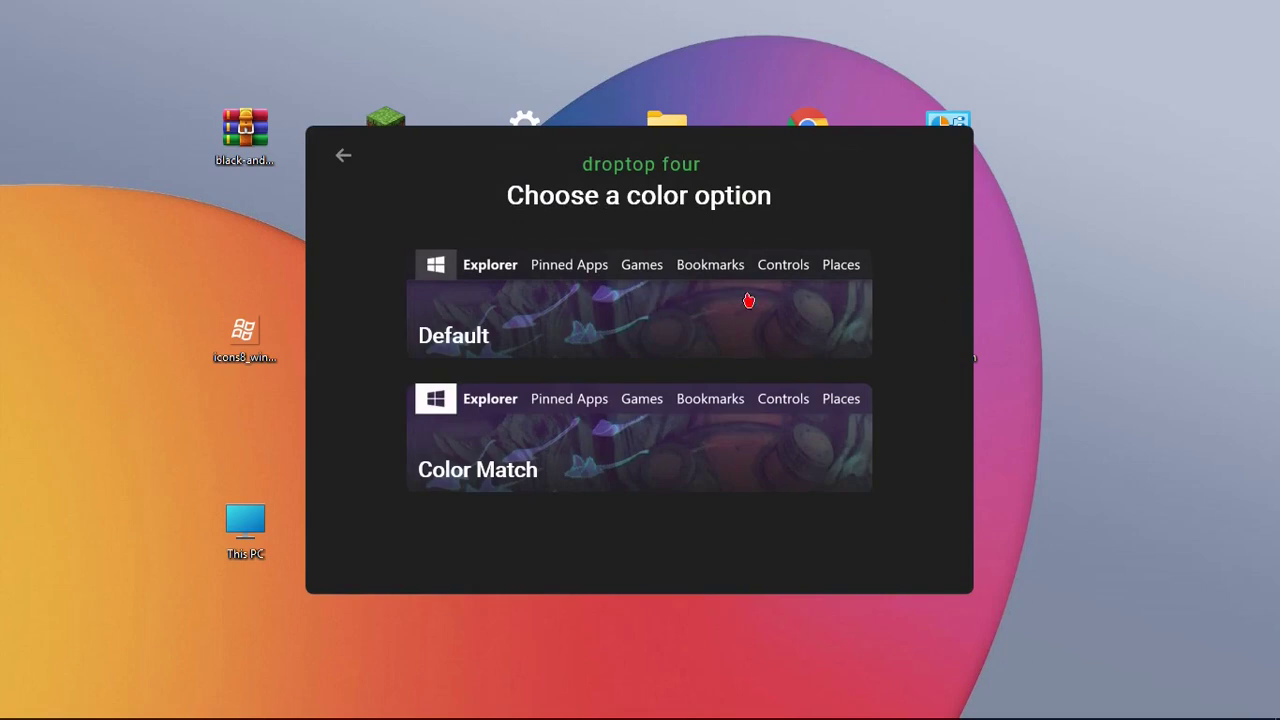
{"action": "left_click", "coordinate": [572, 296]}
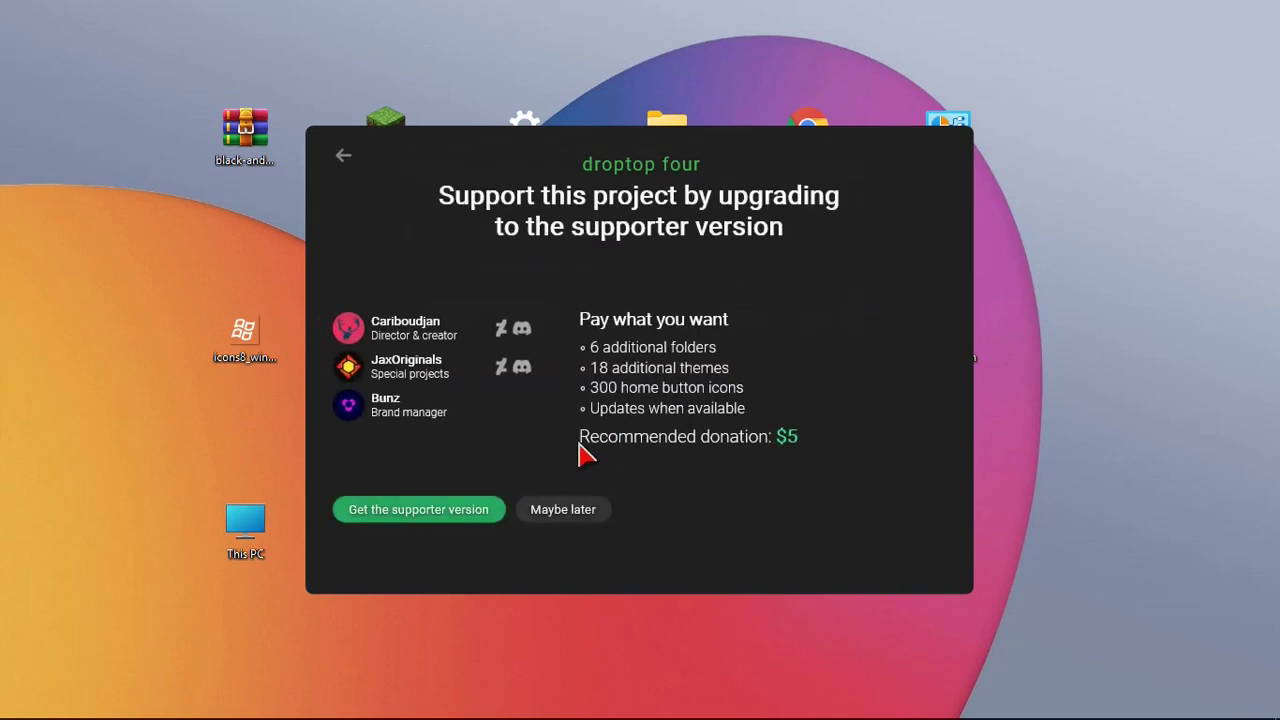
{"action": "left_click", "coordinate": [572, 514]}
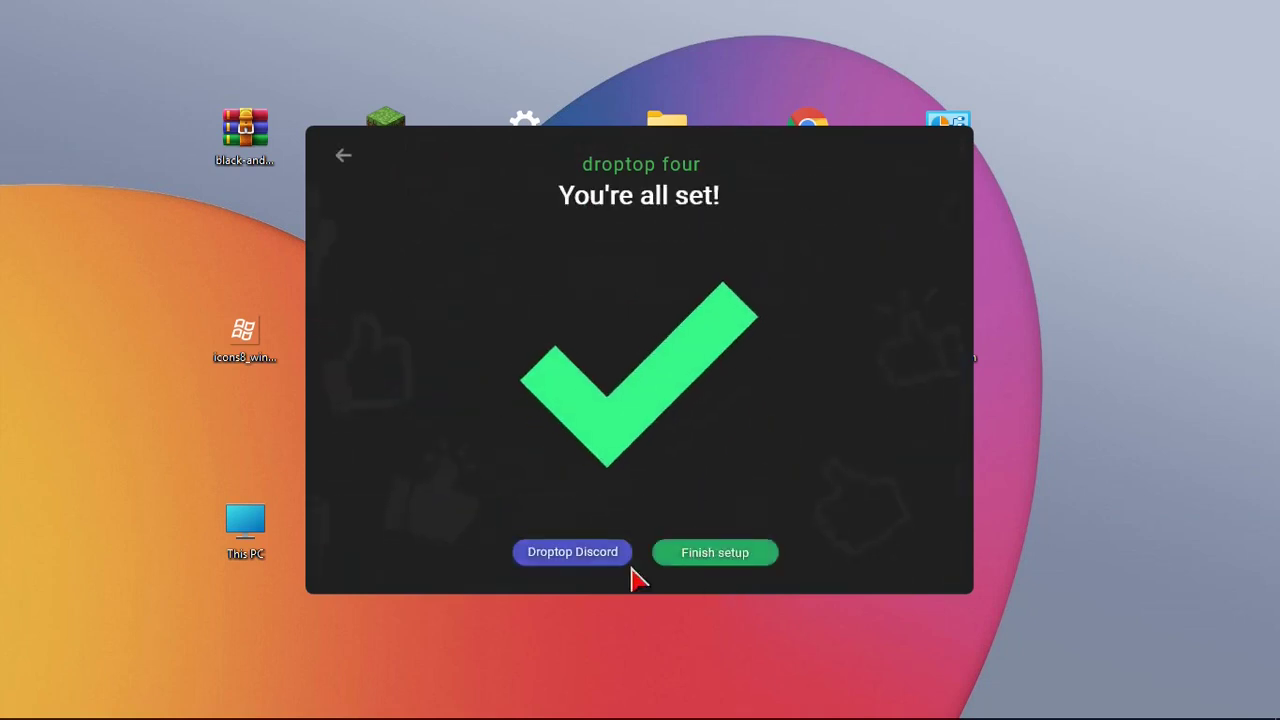
{"action": "left_click", "coordinate": [689, 553]}
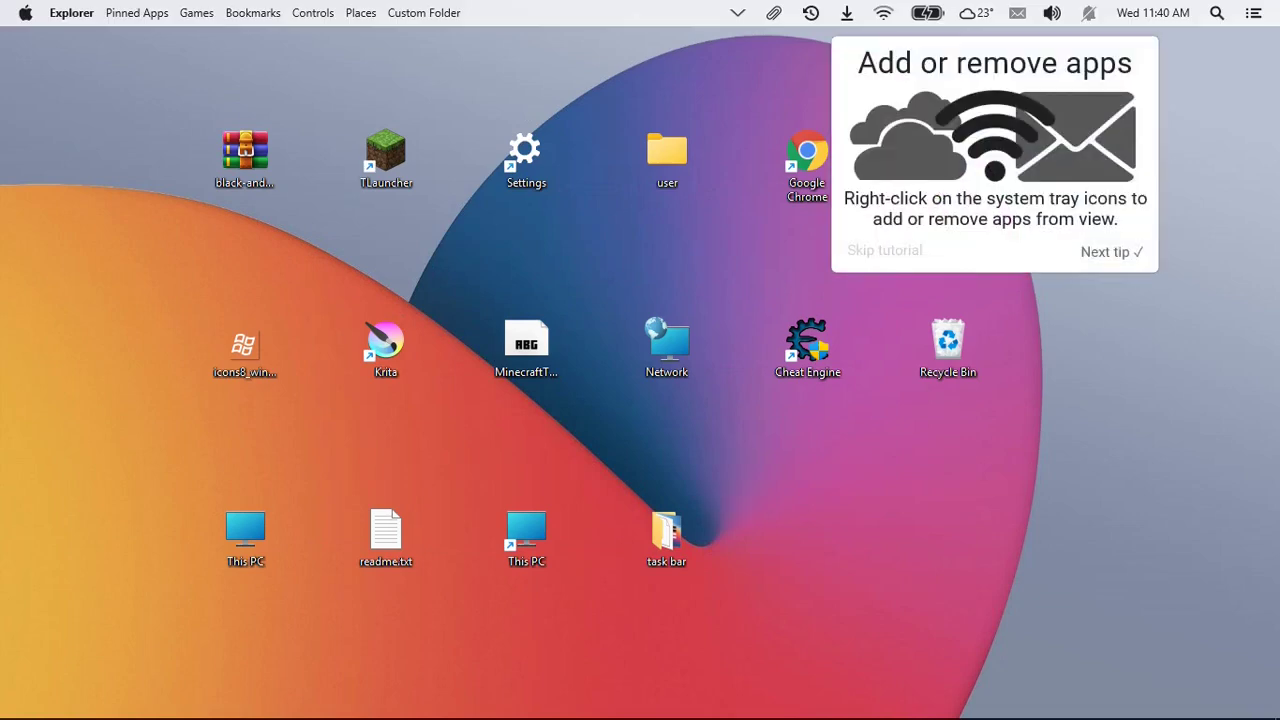
Go through all the Droptop tutorial tips and finish the tutorial.
{"action": "left_click", "coordinate": [1102, 256]}
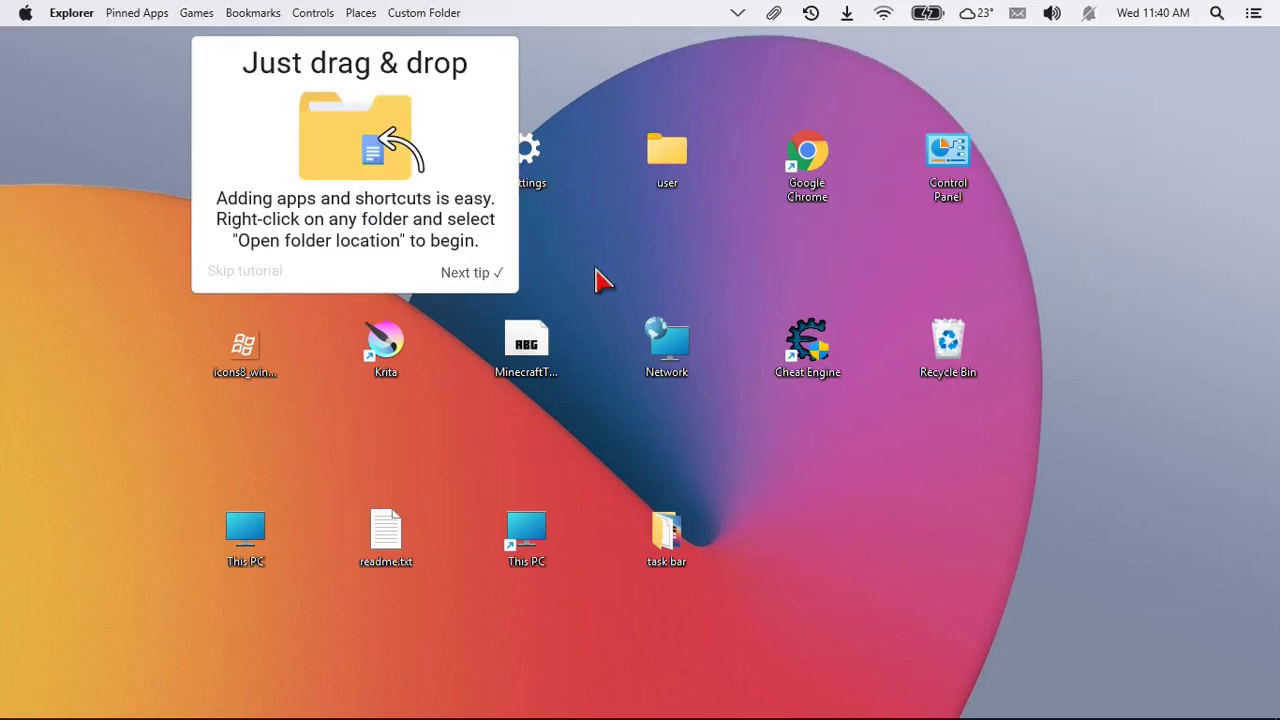
{"action": "left_click", "coordinate": [477, 278]}
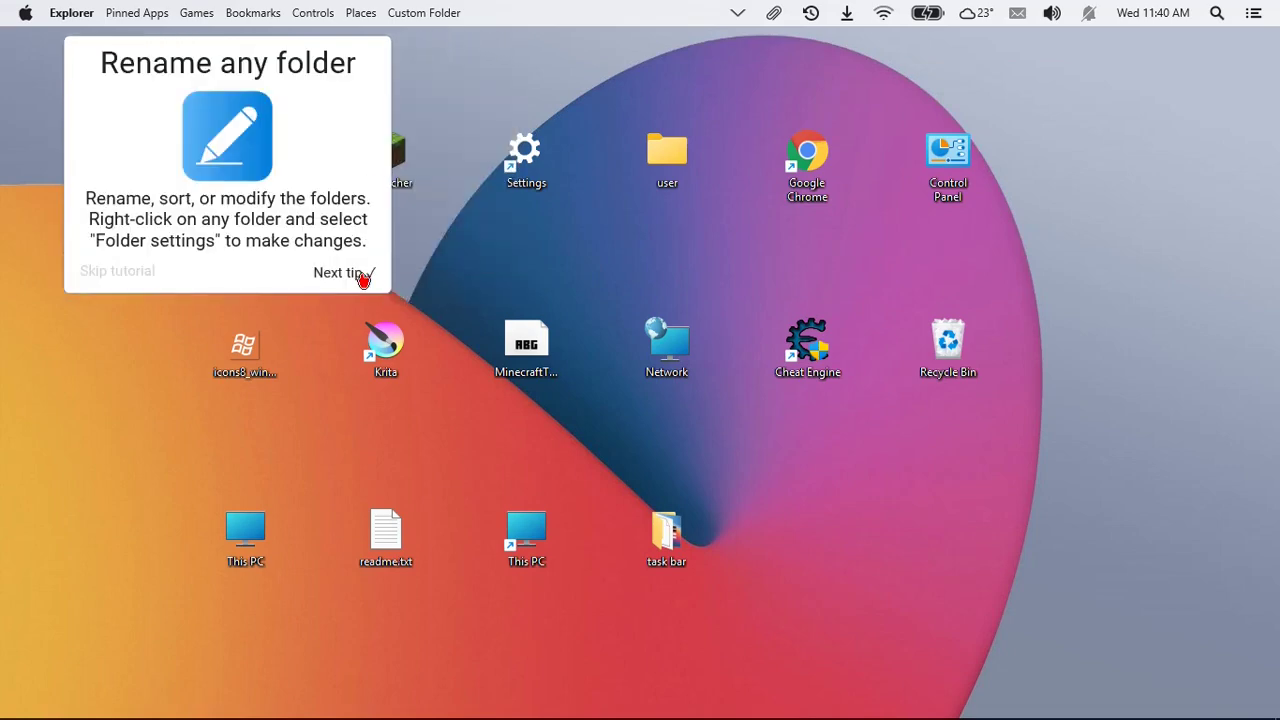
{"action": "left_click", "coordinate": [363, 278]}
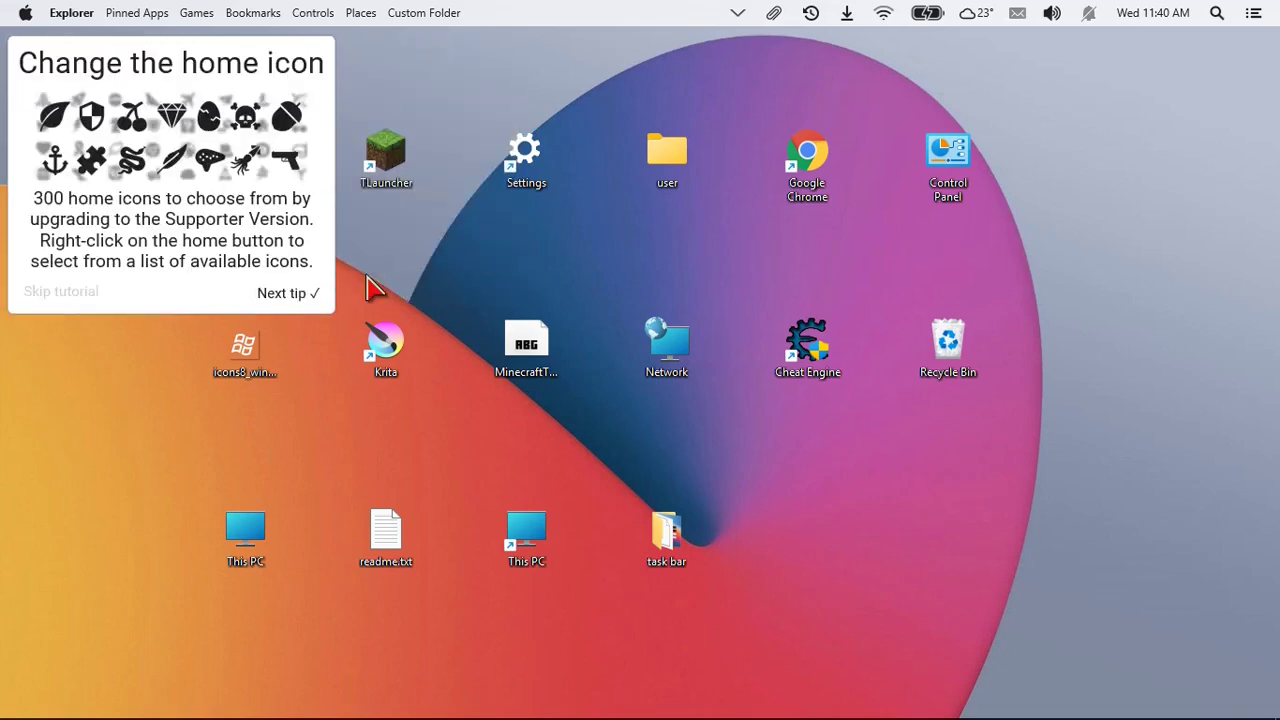
{"action": "left_click", "coordinate": [285, 293]}
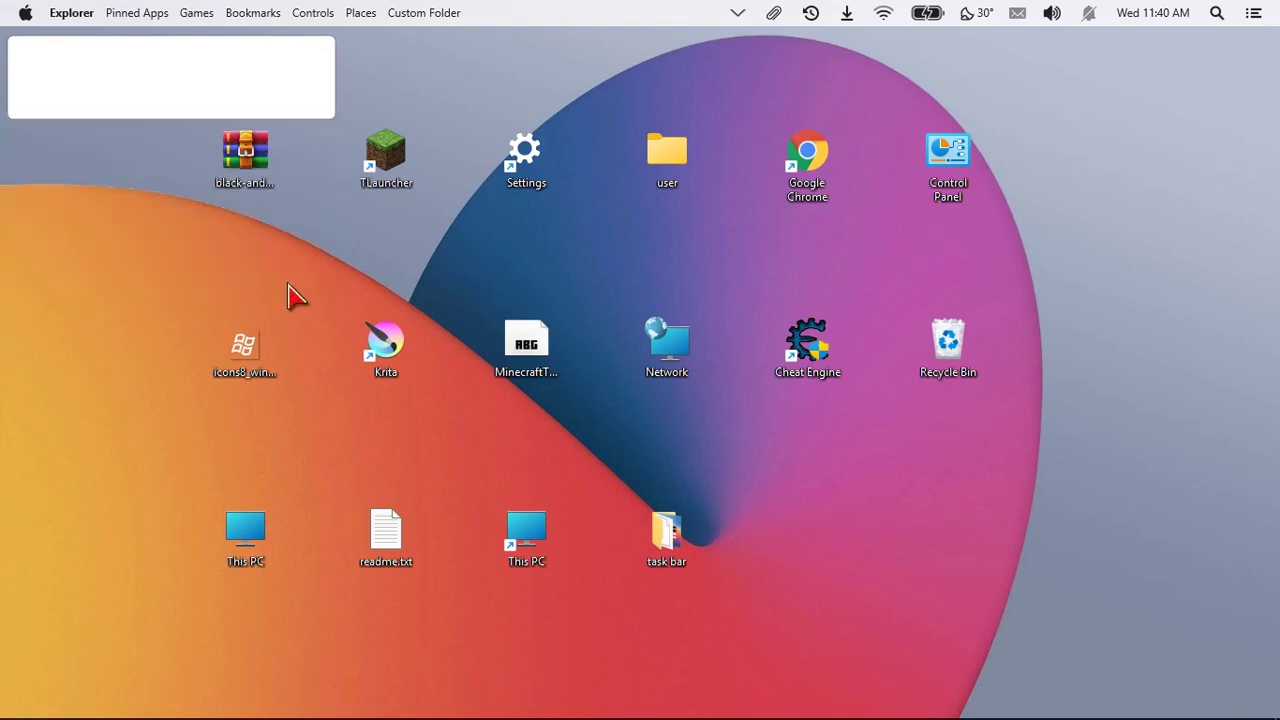
{"action": "left_click", "coordinate": [290, 316]}
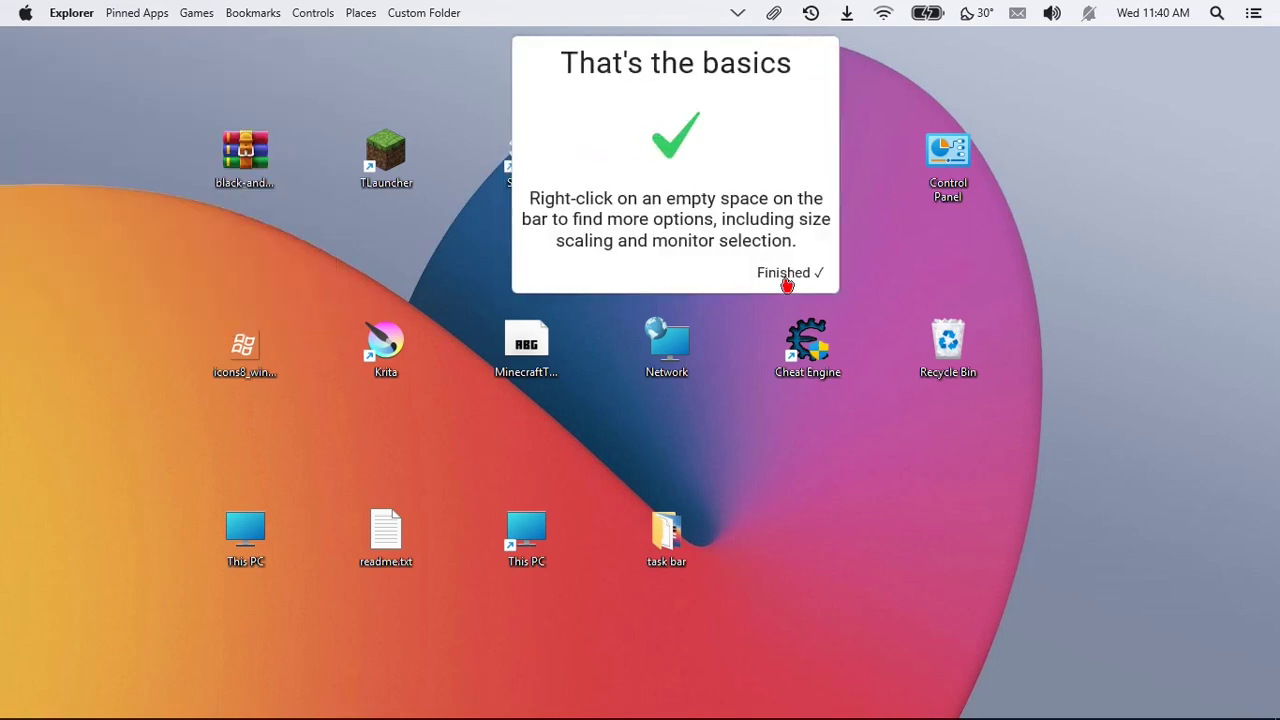
{"action": "left_click", "coordinate": [789, 279]}
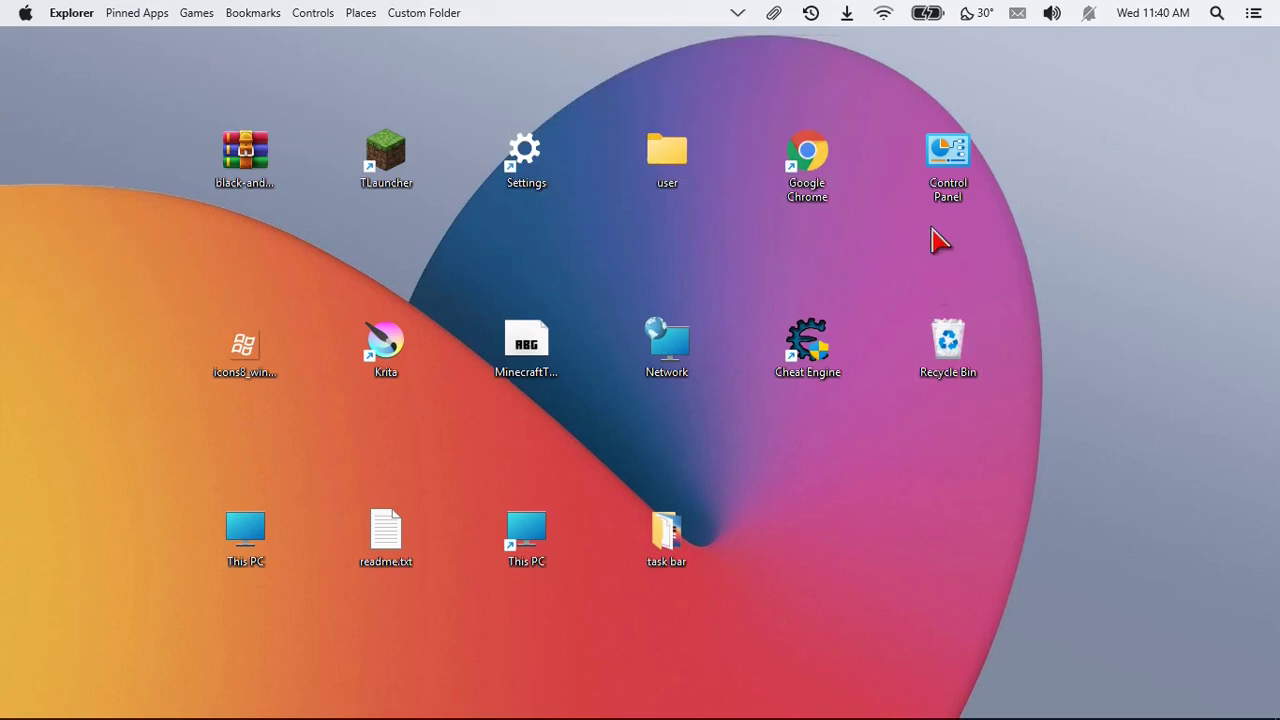
Look at the Droptop bar's home button options and the hidden system tray icons.
{"action": "left_click", "coordinate": [25, 13]}
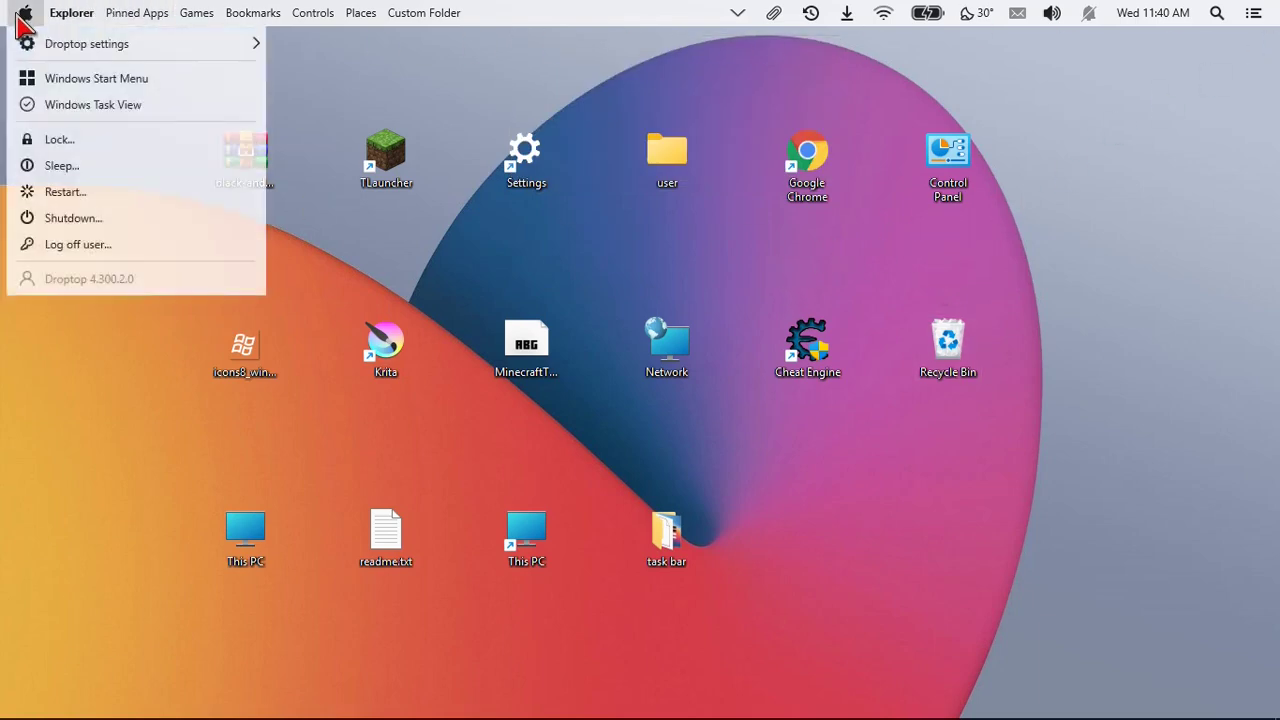
{"action": "left_click", "coordinate": [474, 90]}
{"action": "left_click", "coordinate": [739, 15]}
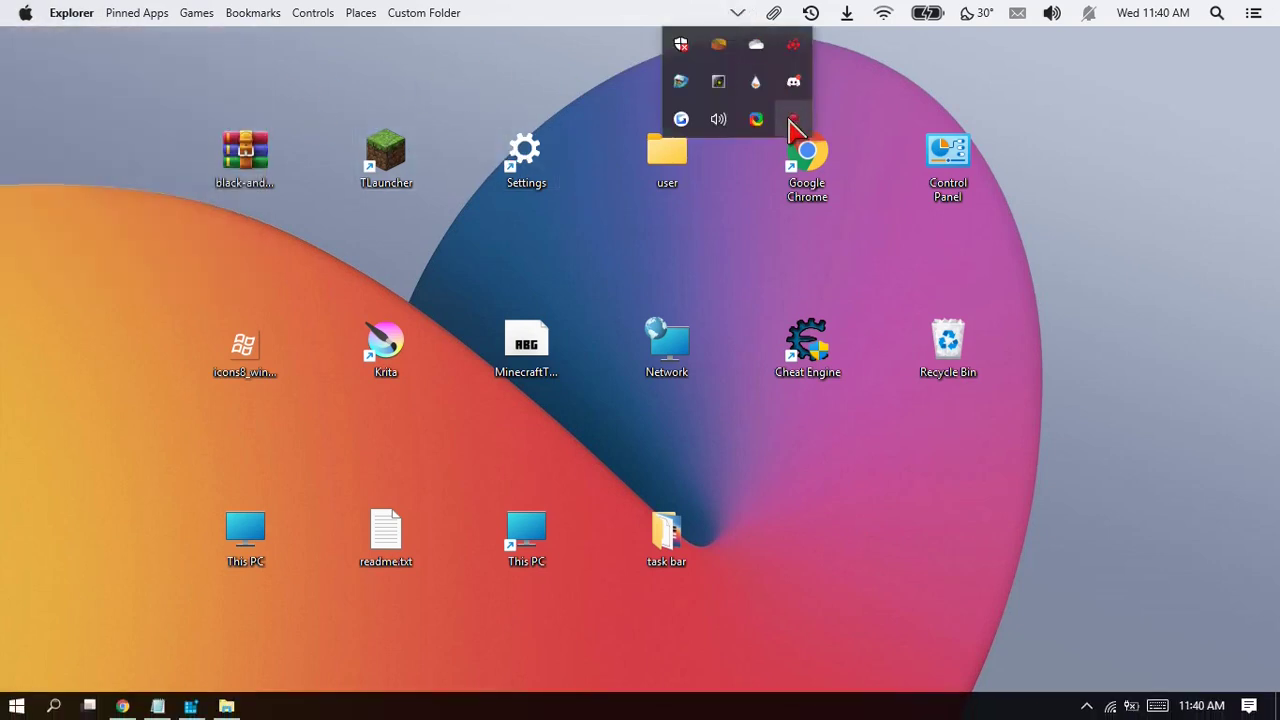